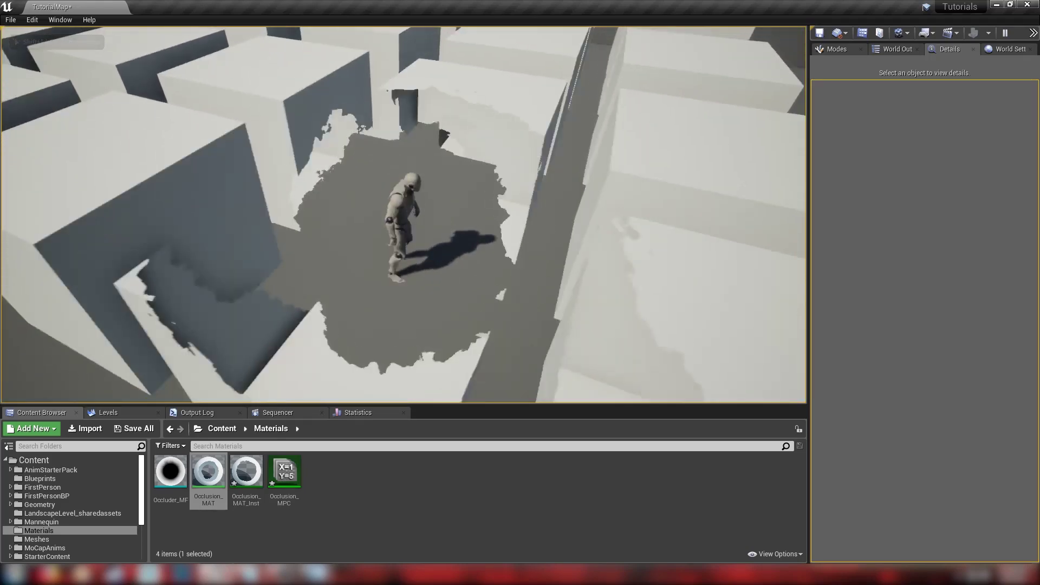
# Step: Run the character forward through the occluding cube maze
pyautogui.press('w')
pyautogui.press('w')
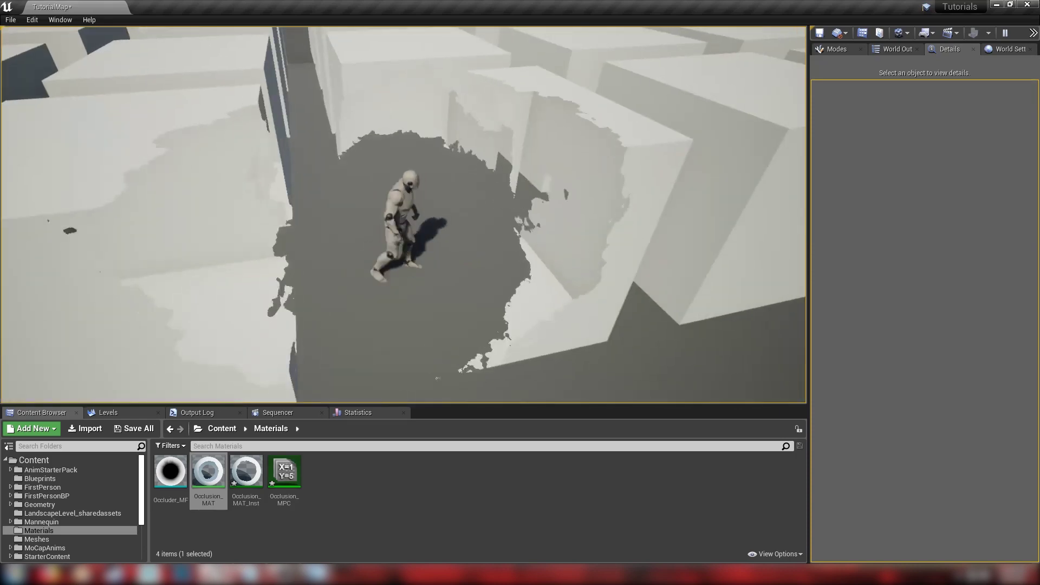
pyautogui.press('w')
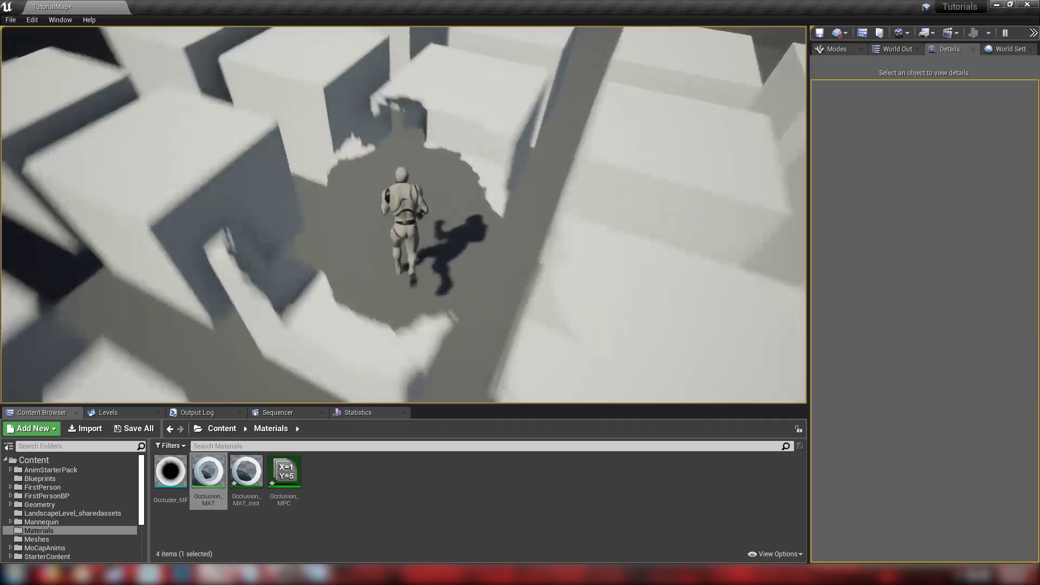
pyautogui.press('w')
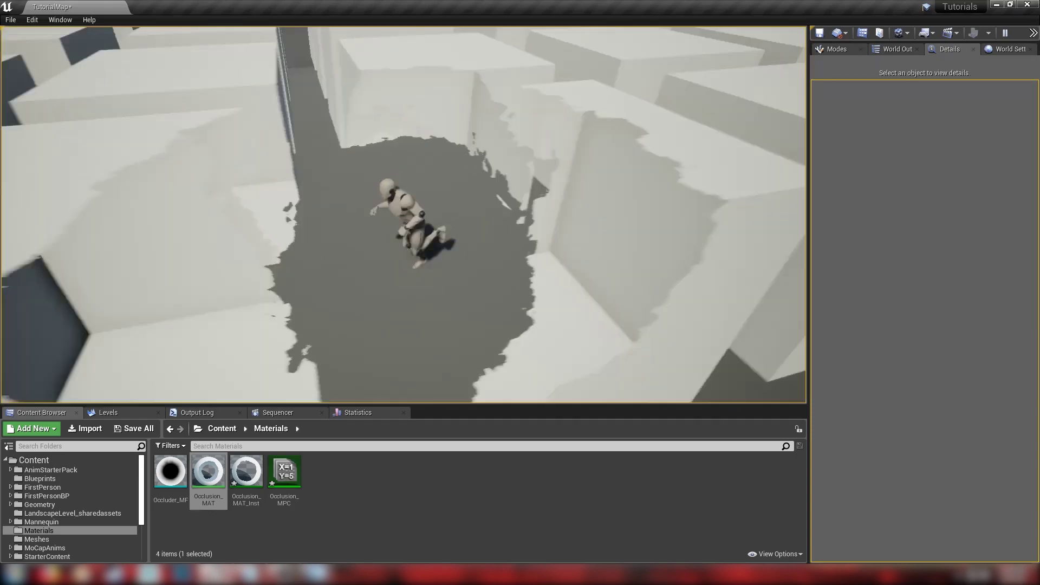
pyautogui.press('w')
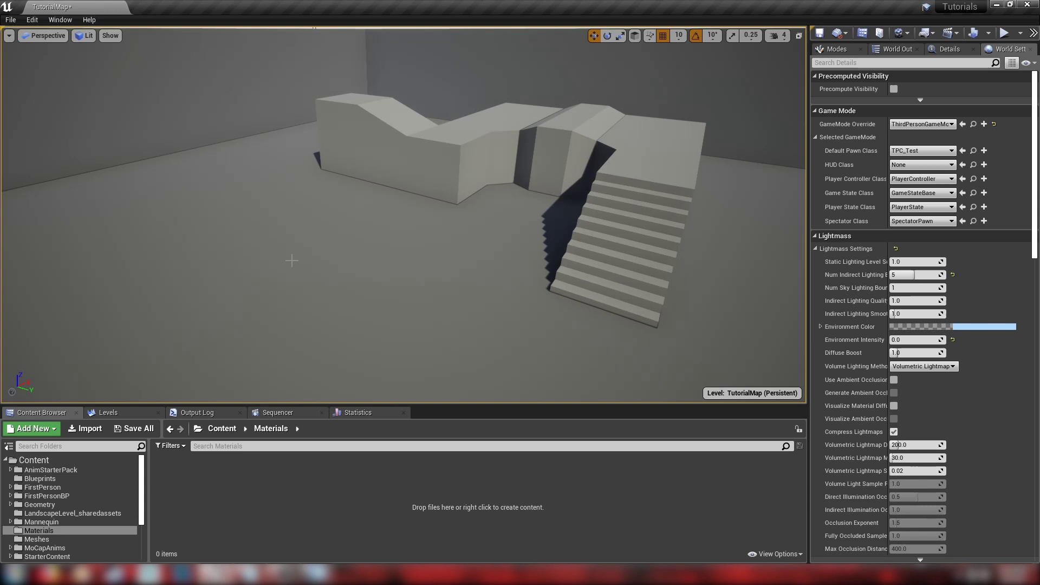
# Step: Look around the level, flying back to reveal the right wall and player start
pyautogui.moveTo(180, 261)
pyautogui.mouseDown(button='right')
pyautogui.moveTo(164, 264)
pyautogui.moveTo(182, 258)
pyautogui.mouseUp(button='right')
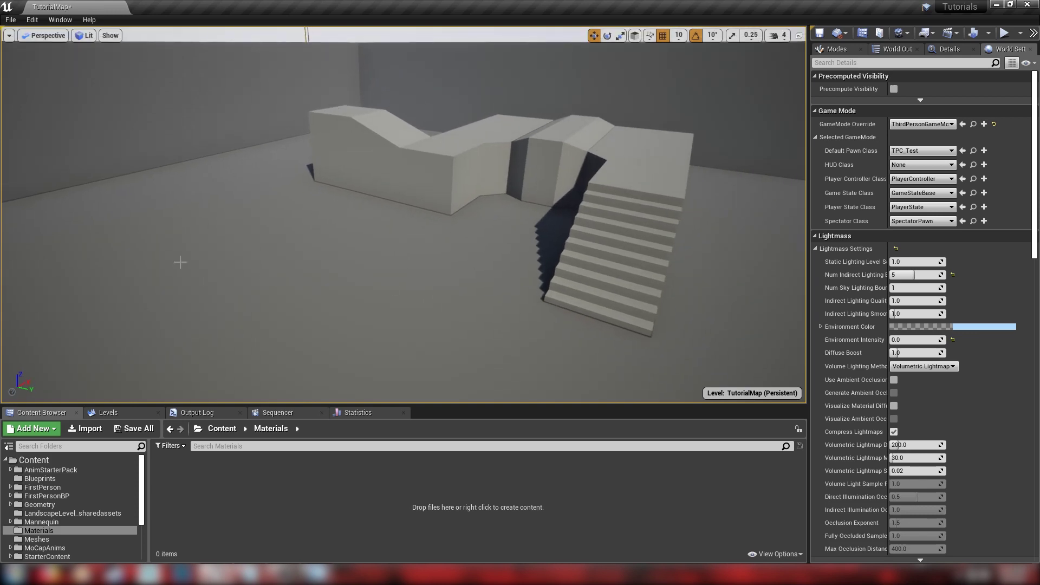
pyautogui.press('s')
pyautogui.moveTo(336, 276); pyautogui.dragTo(355, 276, button='right')
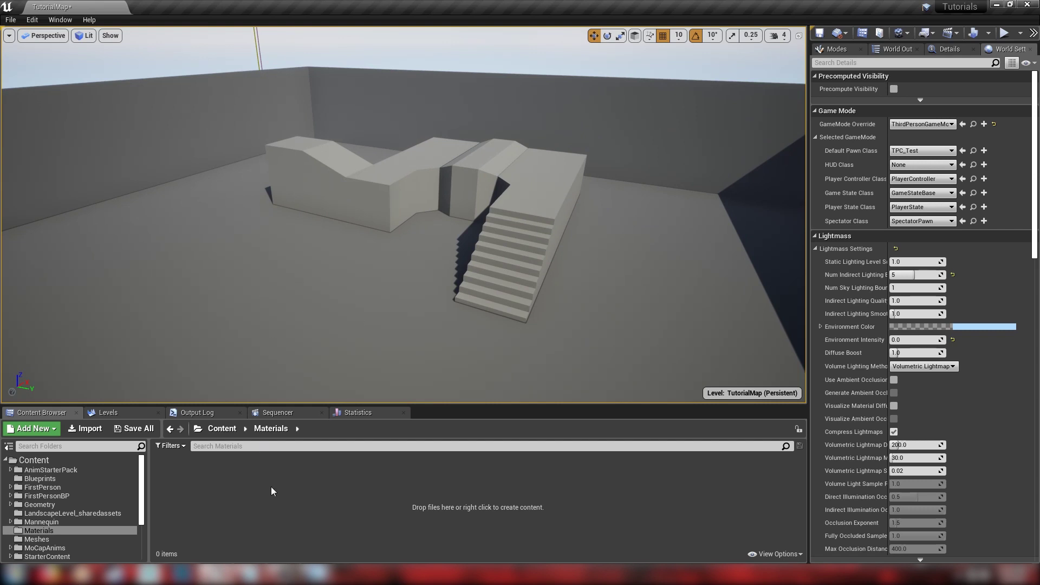
pyautogui.moveTo(343, 328); pyautogui.dragTo(345, 331, button='right')
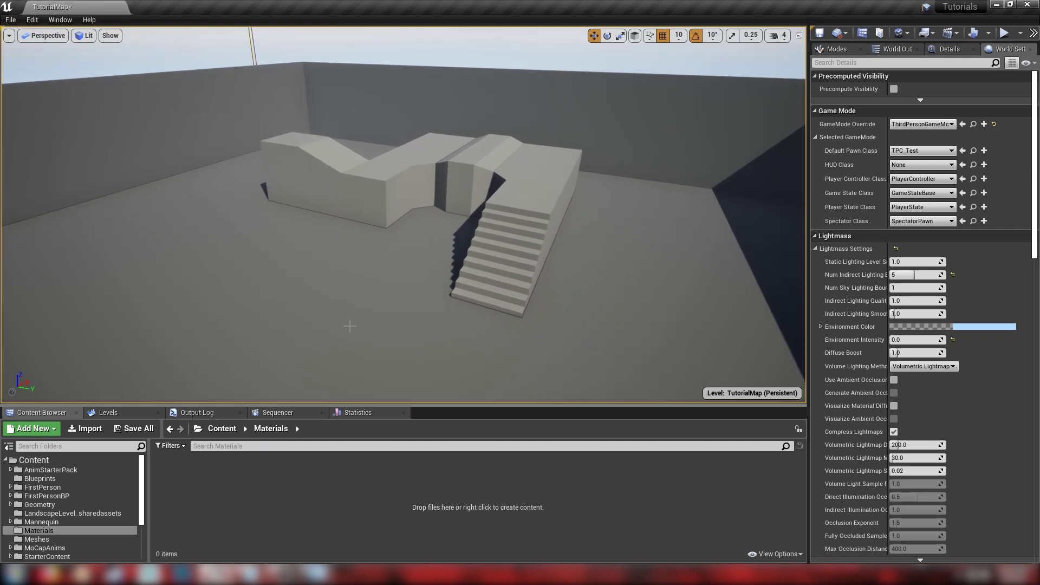
pyautogui.moveTo(254, 388); pyautogui.dragTo(226, 400, button='right')
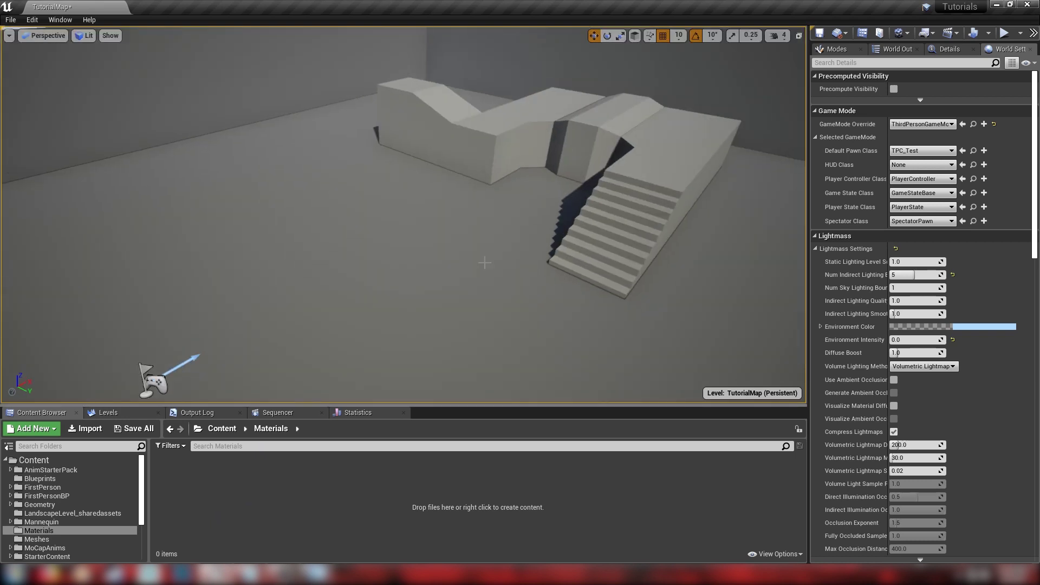
# Step: Set TPC_Test's CameraBoom Target Arm Length to 550, then compile and close the blueprint
pyautogui.click(974, 150)
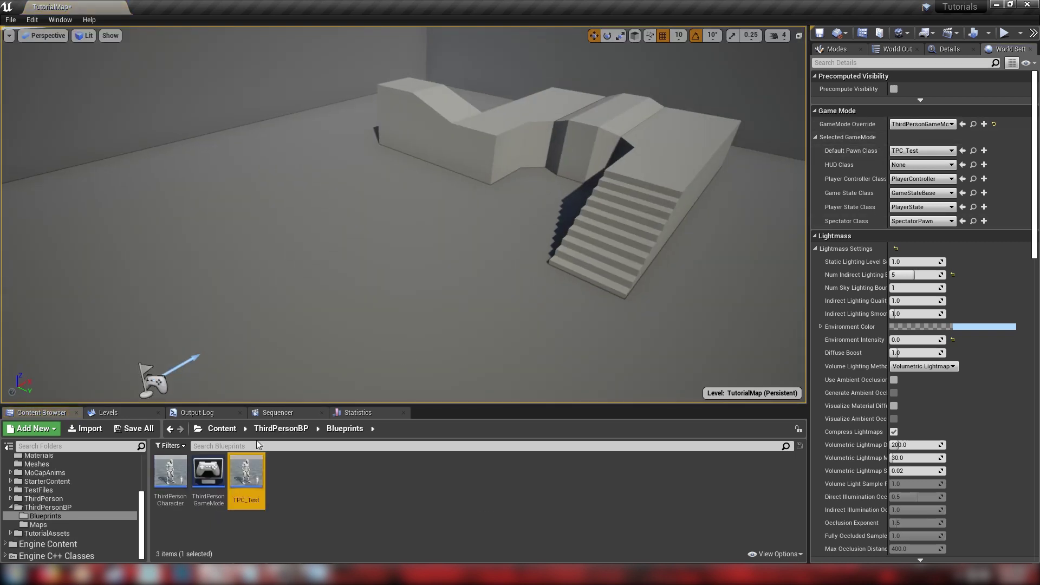
pyautogui.doubleClick(260, 476)
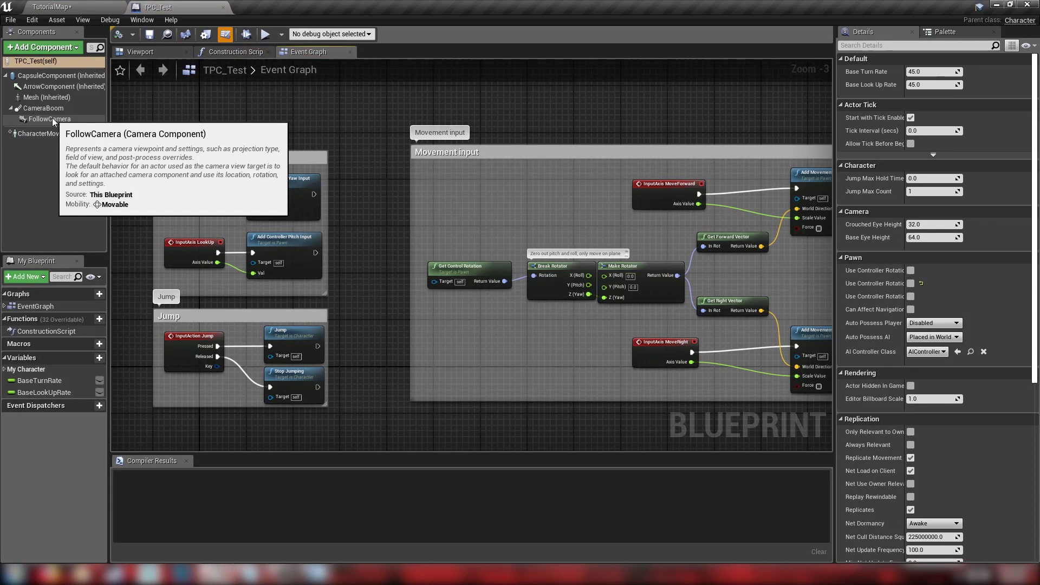
pyautogui.click(43, 107)
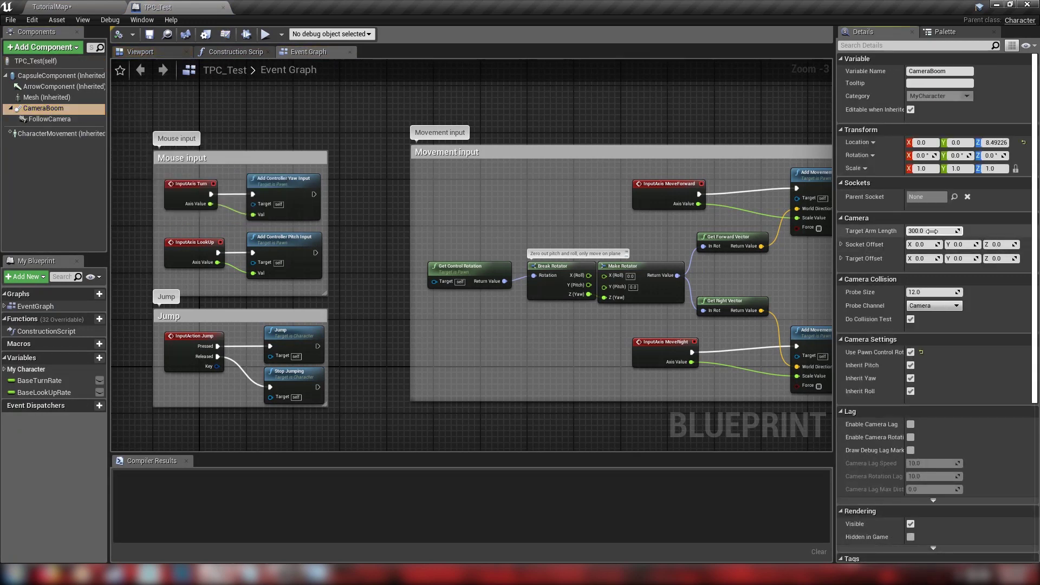
pyautogui.write('550')
pyautogui.press('Return')
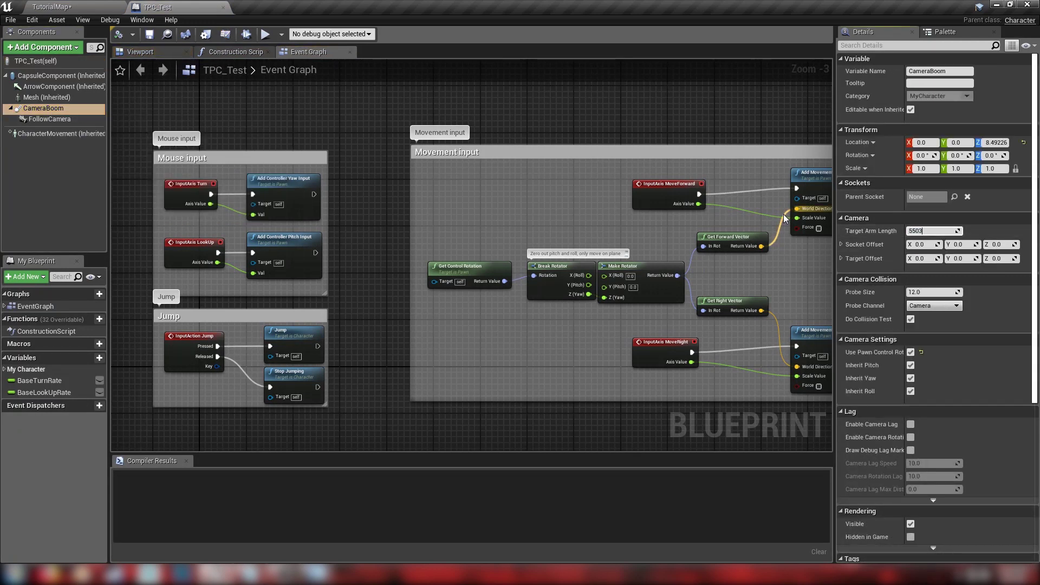
pyautogui.click(118, 36)
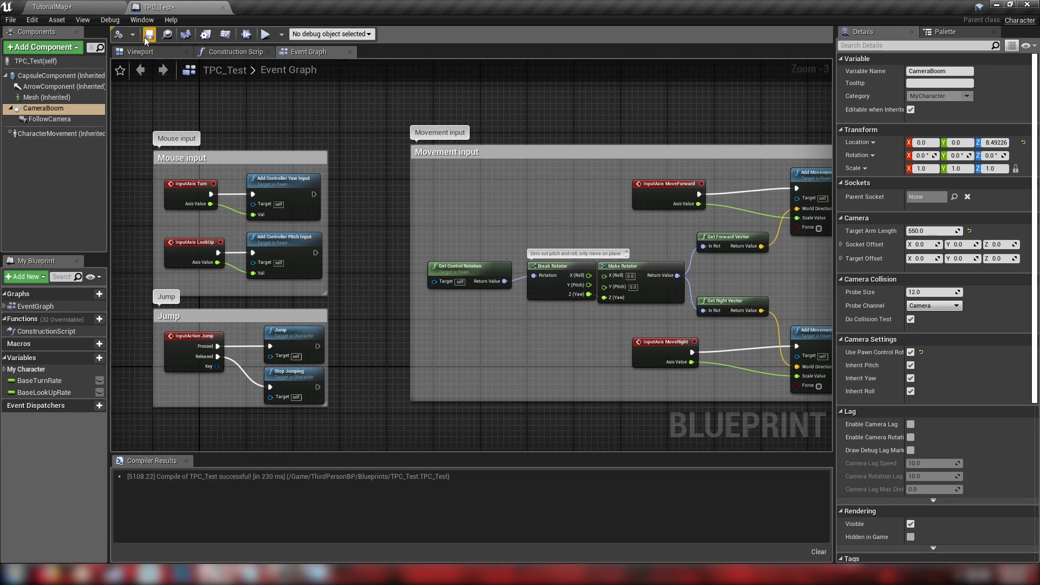
pyautogui.click(224, 8)
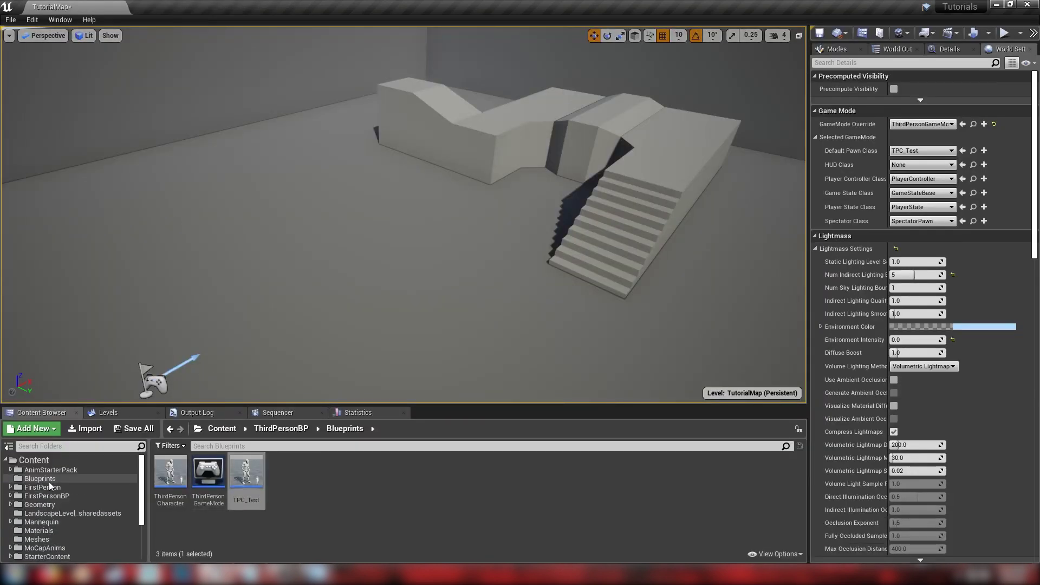
# Step: Place a Shape_Cube from a 'cube' content search into the level and raise it to Z 390
pyautogui.click(34, 460)
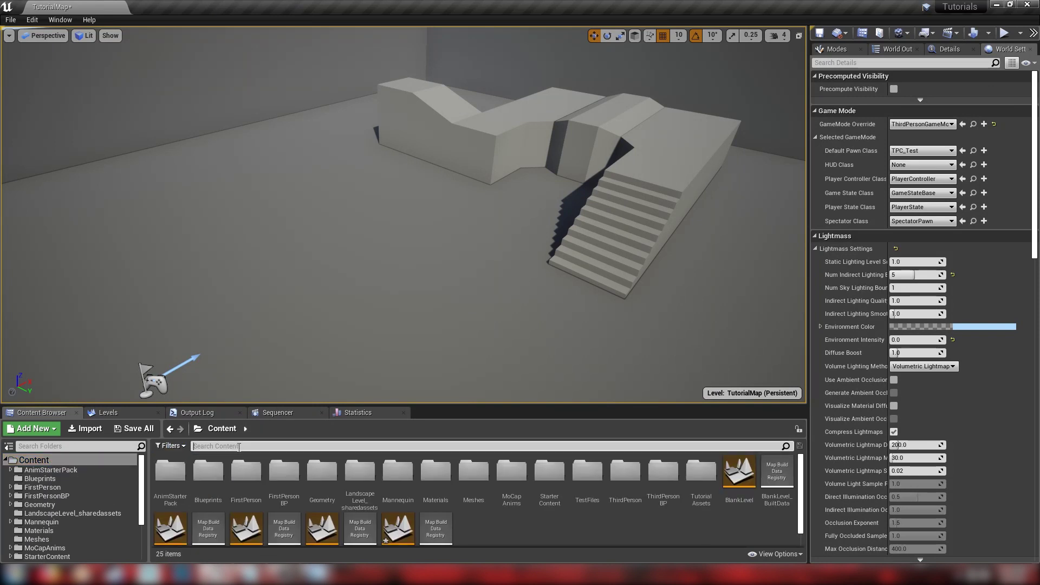
pyautogui.click(238, 447)
pyautogui.write('cube')
pyautogui.moveTo(397, 471); pyautogui.dragTo(345, 285)
pyautogui.click(785, 446)
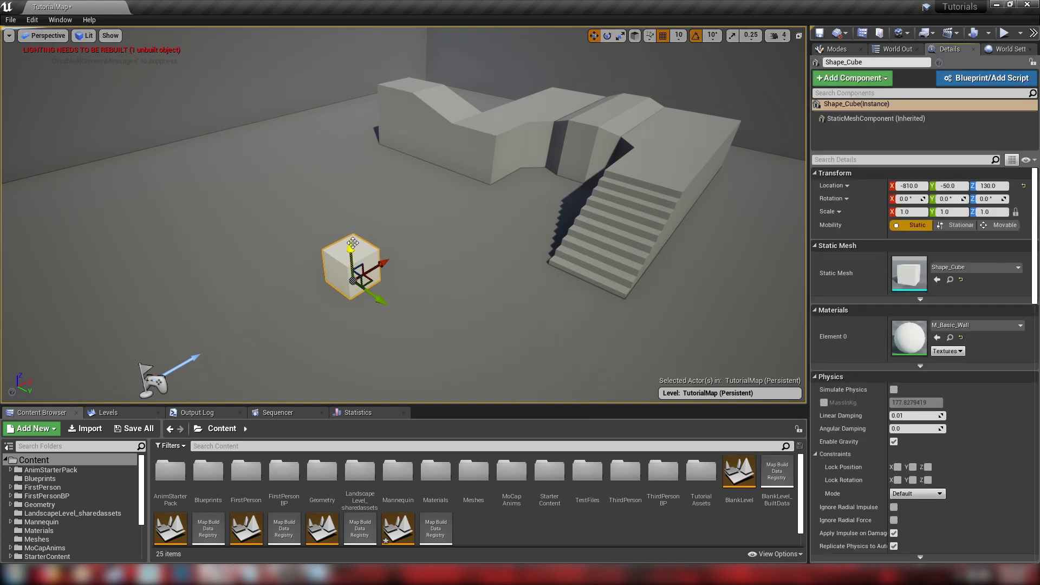
pyautogui.moveTo(353, 243); pyautogui.dragTo(340, 141)
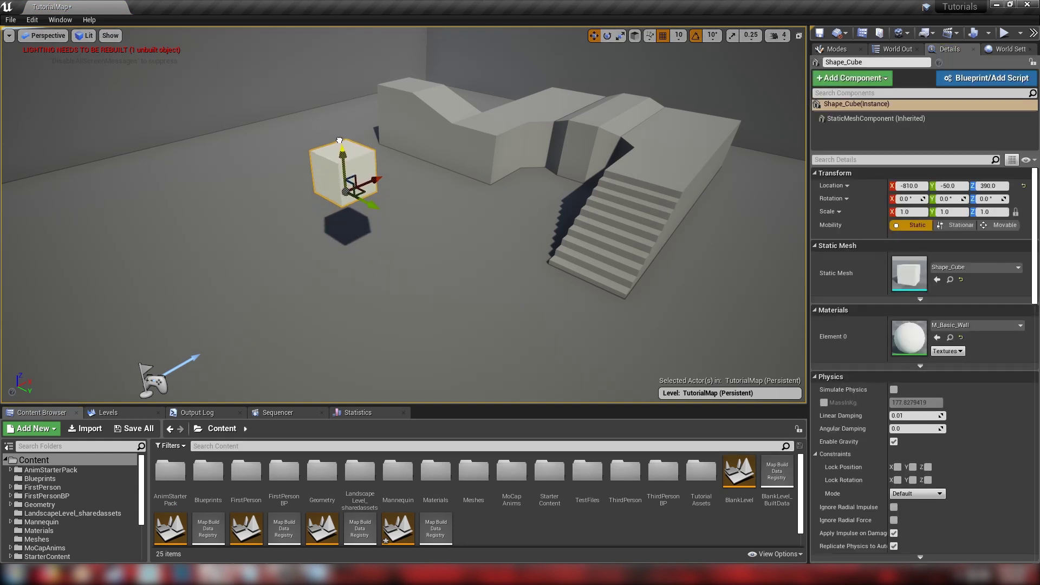
pyautogui.moveTo(468, 223); pyautogui.dragTo(468, 222, button='right')
# Step: Alt-drag duplicates of the cube into a row of five, then into a 5×5 grid
pyautogui.keyDown('alt'); pyautogui.moveTo(486, 173); pyautogui.dragTo(255, 178); pyautogui.keyUp('alt')
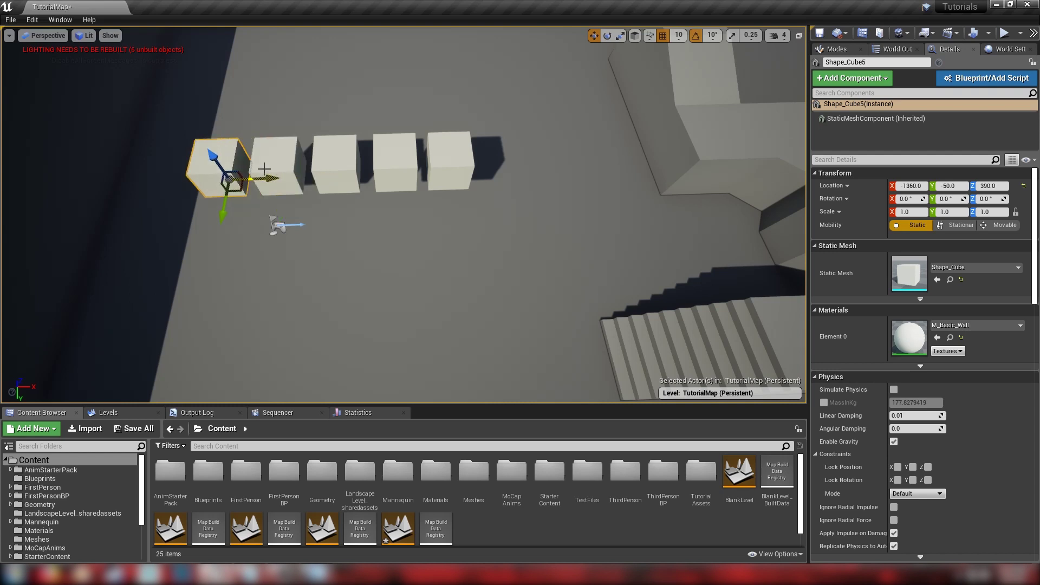
pyautogui.keyDown('ctrl'); pyautogui.click(266, 157); pyautogui.keyUp('ctrl')
pyautogui.keyDown('ctrl'); pyautogui.click(336, 158); pyautogui.keyUp('ctrl')
pyautogui.keyDown('ctrl'); pyautogui.click(393, 164); pyautogui.keyUp('ctrl')
pyautogui.keyDown('ctrl'); pyautogui.click(449, 162); pyautogui.keyUp('ctrl')
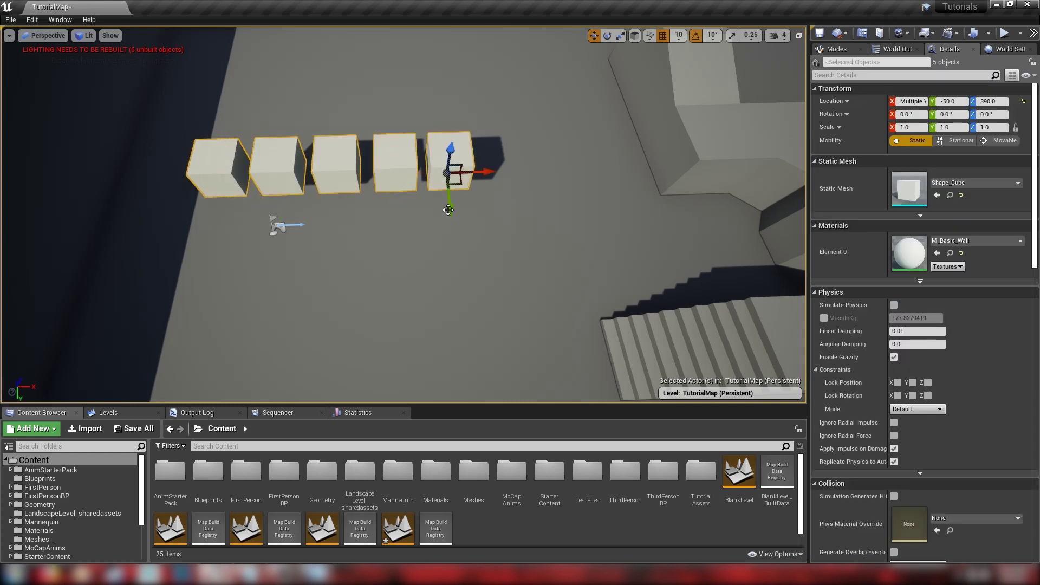
pyautogui.keyDown('alt'); pyautogui.moveTo(448, 208); pyautogui.dragTo(451, 271); pyautogui.keyUp('alt')
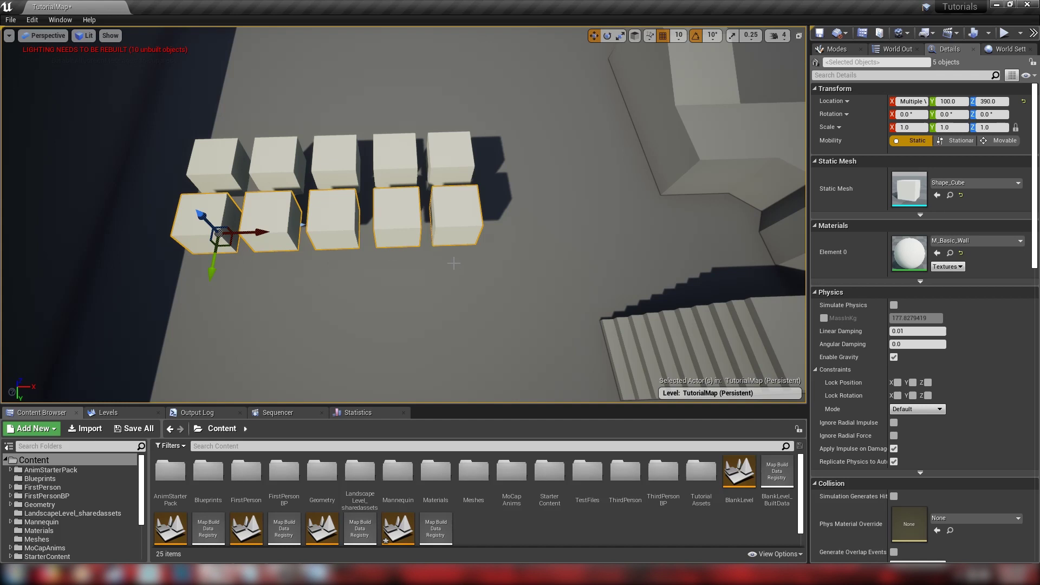
pyautogui.keyDown('alt'); pyautogui.moveTo(212, 270); pyautogui.dragTo(241, 122); pyautogui.keyUp('alt')
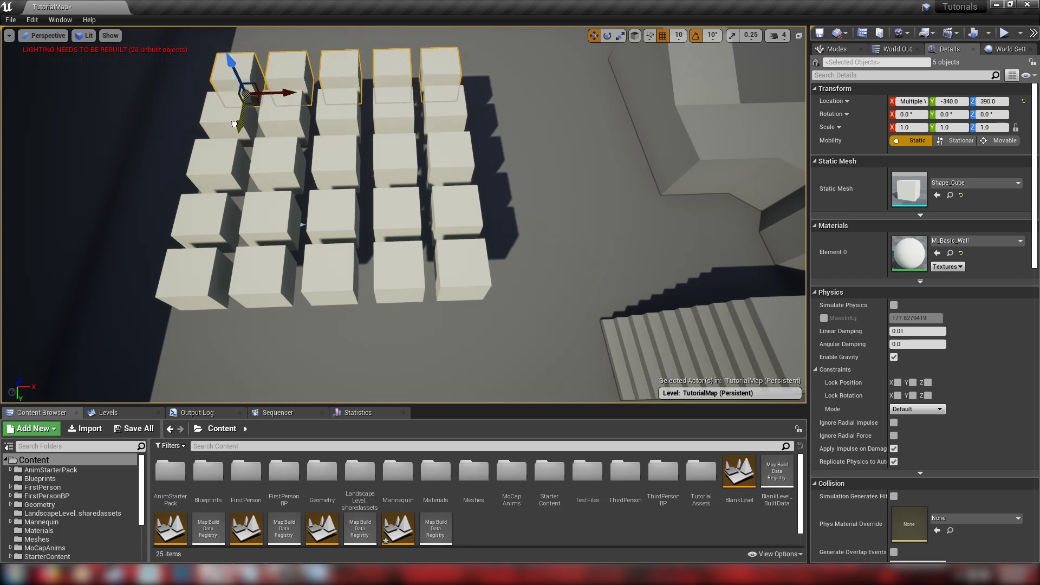
# Step: In the Materials folder, add a new Material asset and name it Occlusion_MAT
pyautogui.click(49, 530)
pyautogui.rightClick(268, 495)
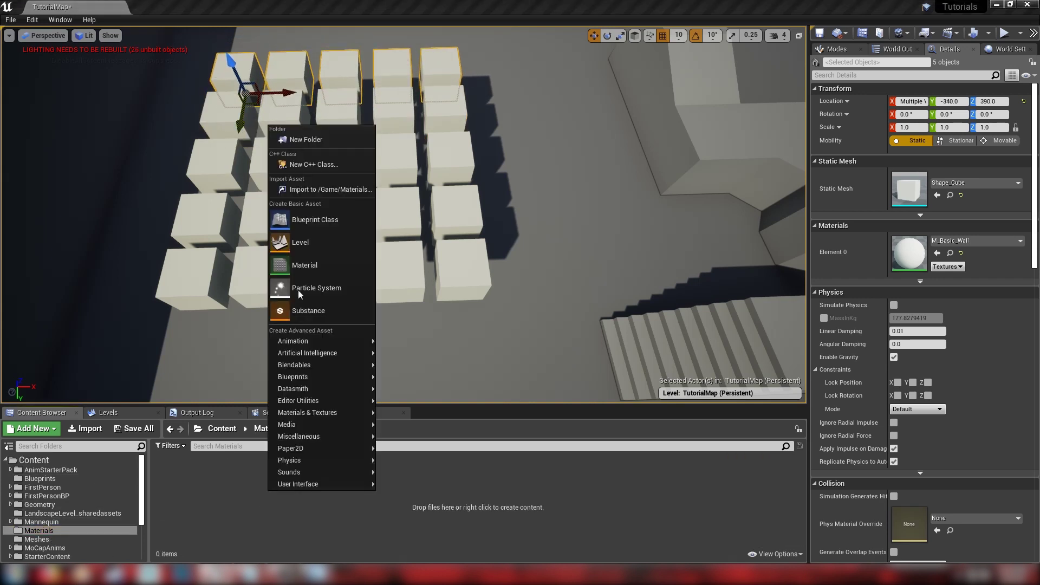
pyautogui.click(305, 265)
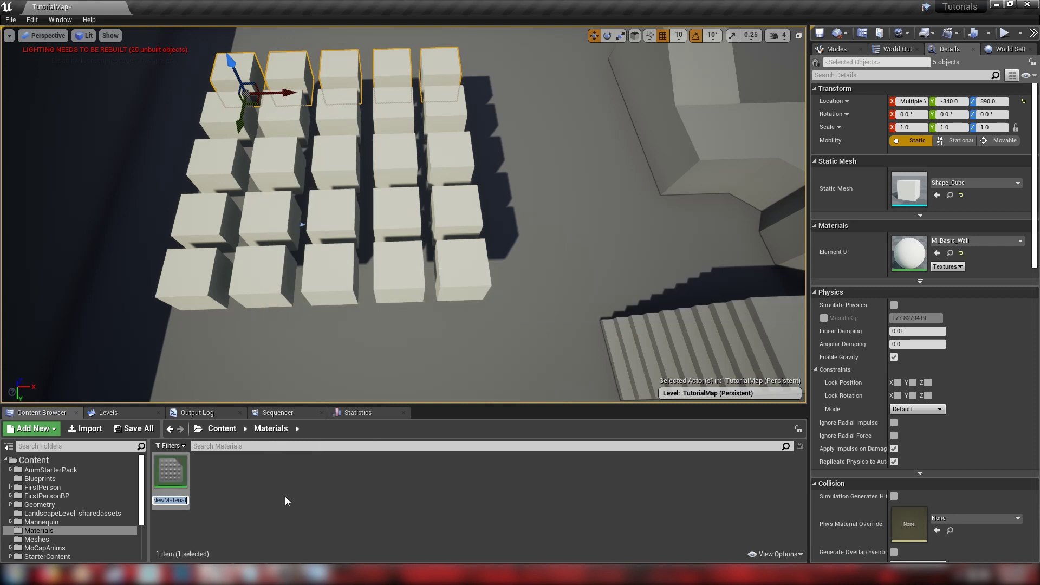
pyautogui.write('Occlus')
pyautogui.write('ion_M')
pyautogui.write('ATY')
pyautogui.press('BackSpace')
pyautogui.press('Return')
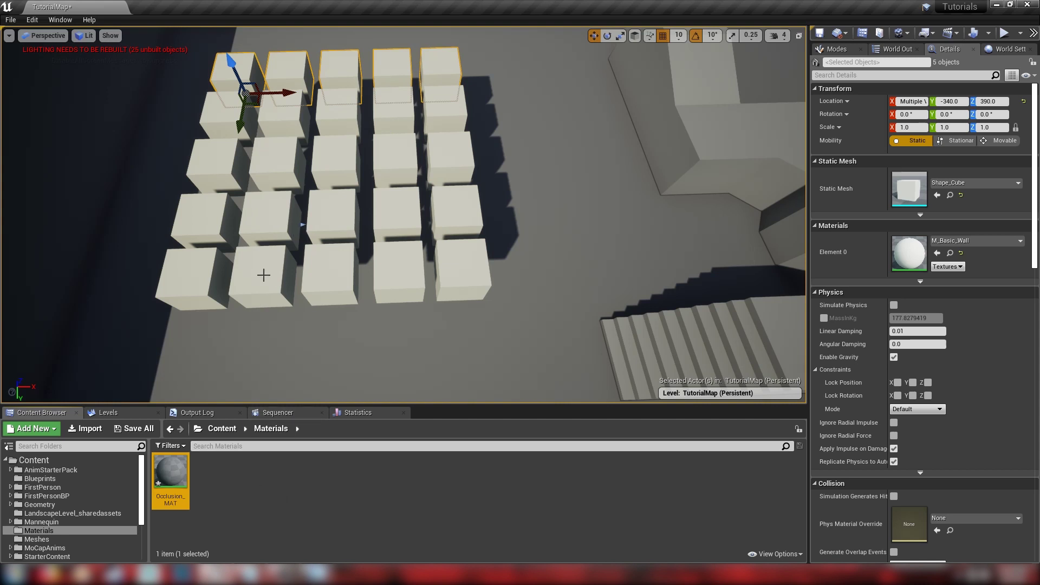
# Step: Open Occlusion_MAT and add a pure white 'Color' vector parameter feeding Base Color
pyautogui.doubleClick(168, 478)
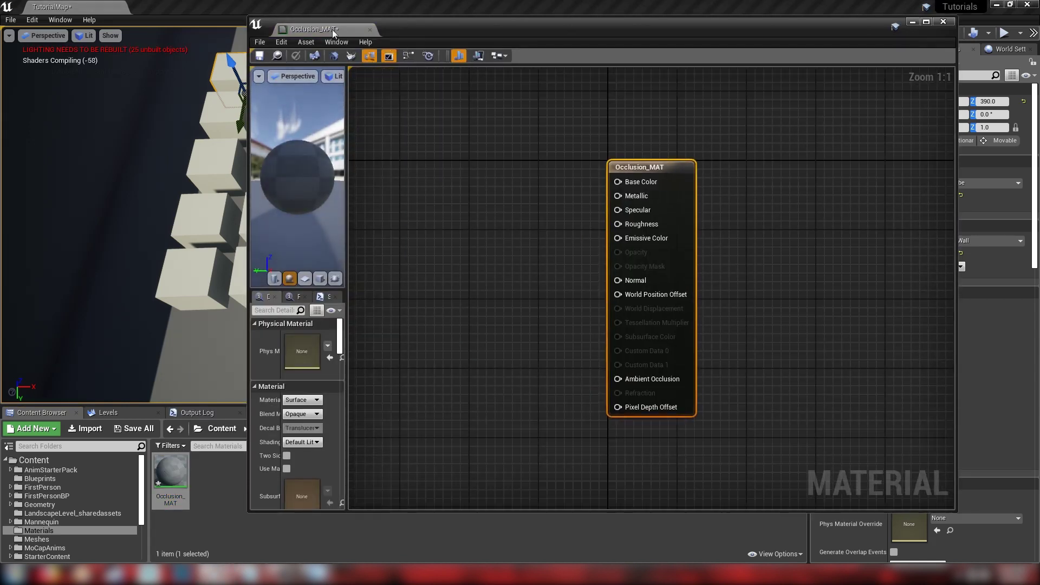
pyautogui.moveTo(333, 32); pyautogui.dragTo(190, 8)
pyautogui.moveTo(308, 196); pyautogui.dragTo(484, 202, button='right')
pyautogui.moveTo(374, 183); pyautogui.dragTo(462, 193, button='right')
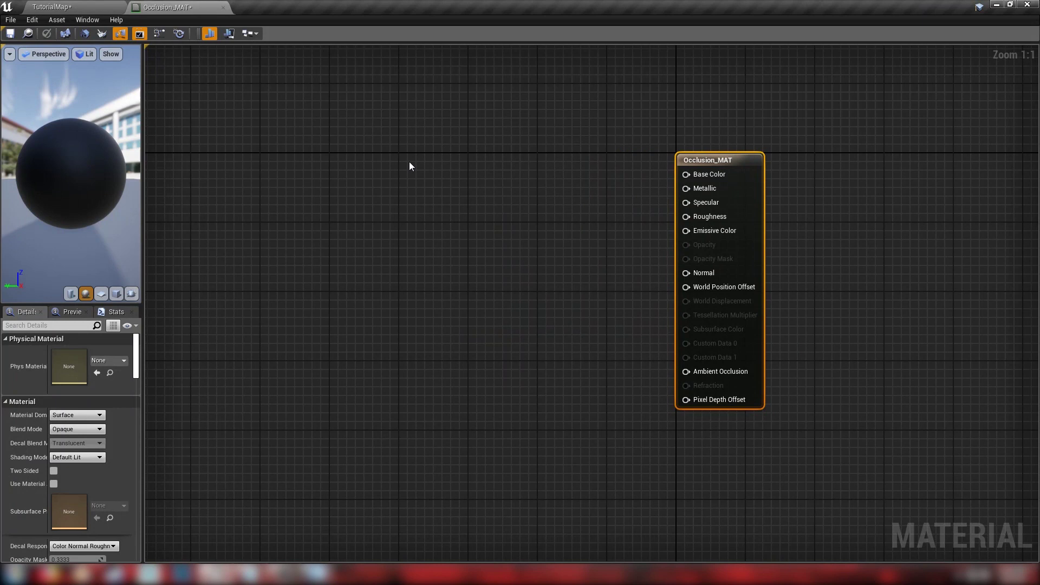
pyautogui.click(434, 129)
pyautogui.rightClick(470, 194)
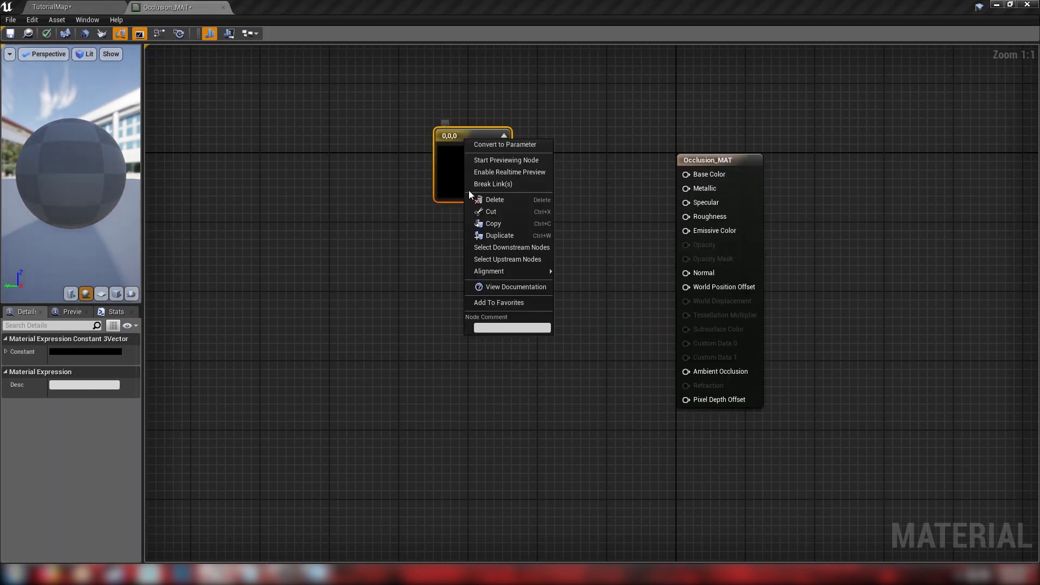
pyautogui.click(501, 144)
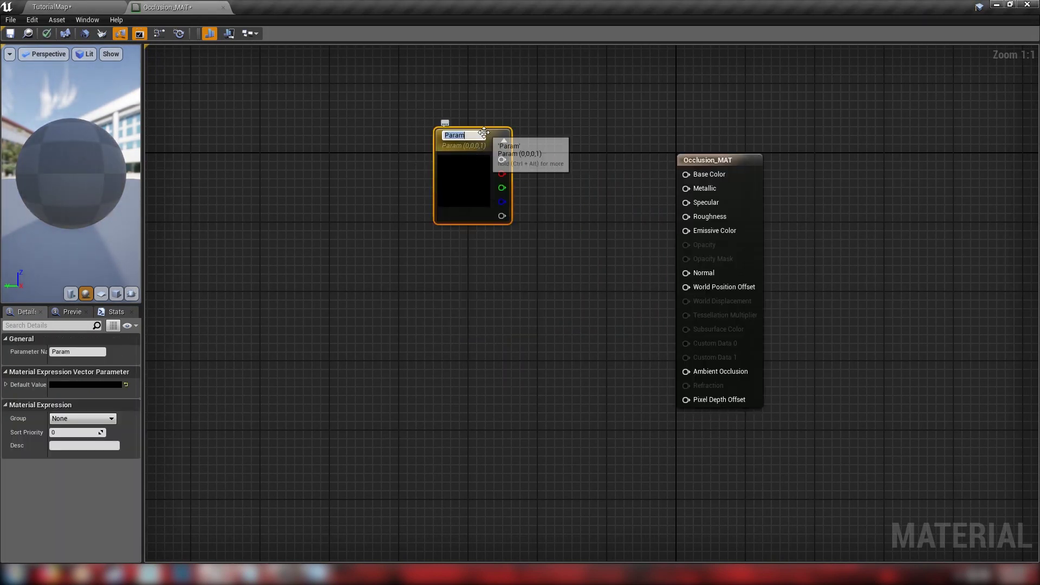
pyautogui.write('Color')
pyautogui.press('Return')
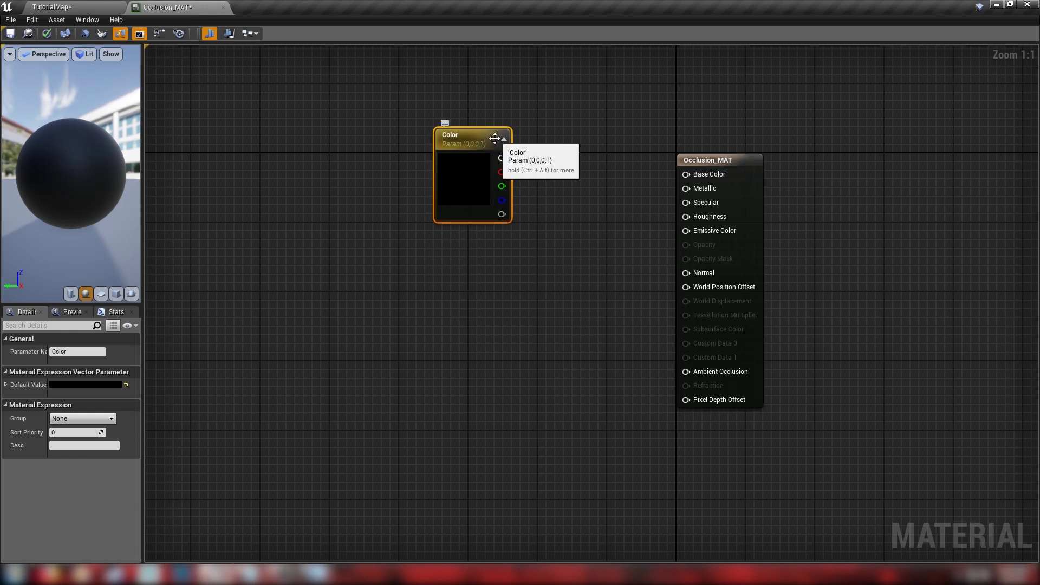
pyautogui.moveTo(501, 158); pyautogui.dragTo(689, 178)
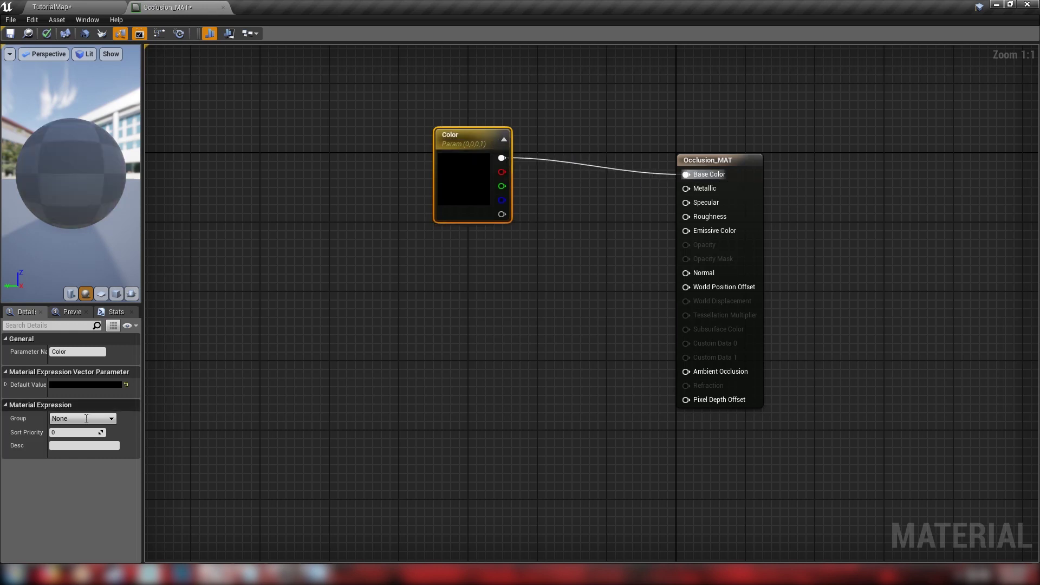
pyautogui.click(70, 384)
pyautogui.moveTo(228, 332); pyautogui.dragTo(229, 312)
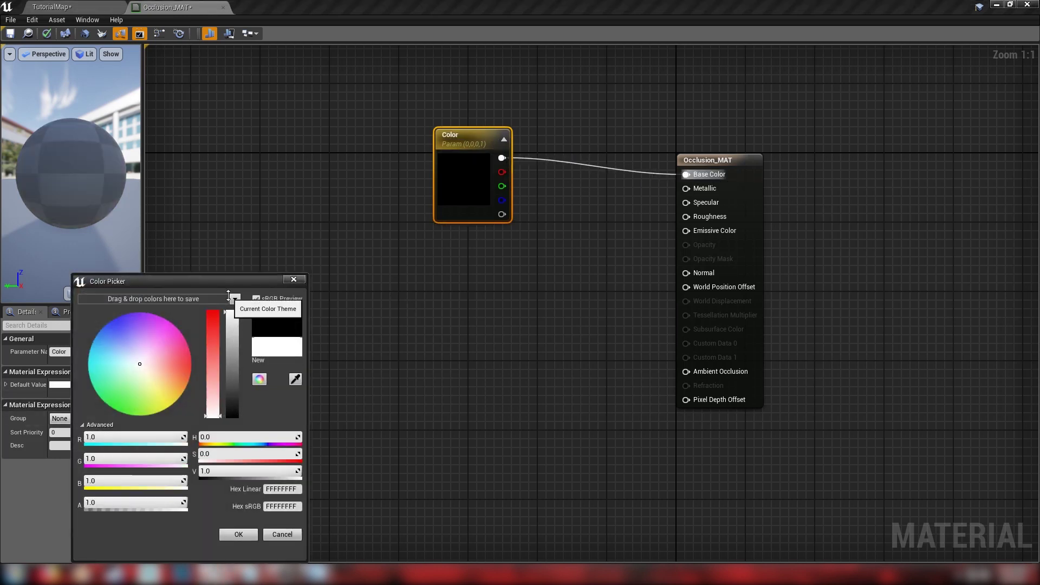
pyautogui.click(513, 256)
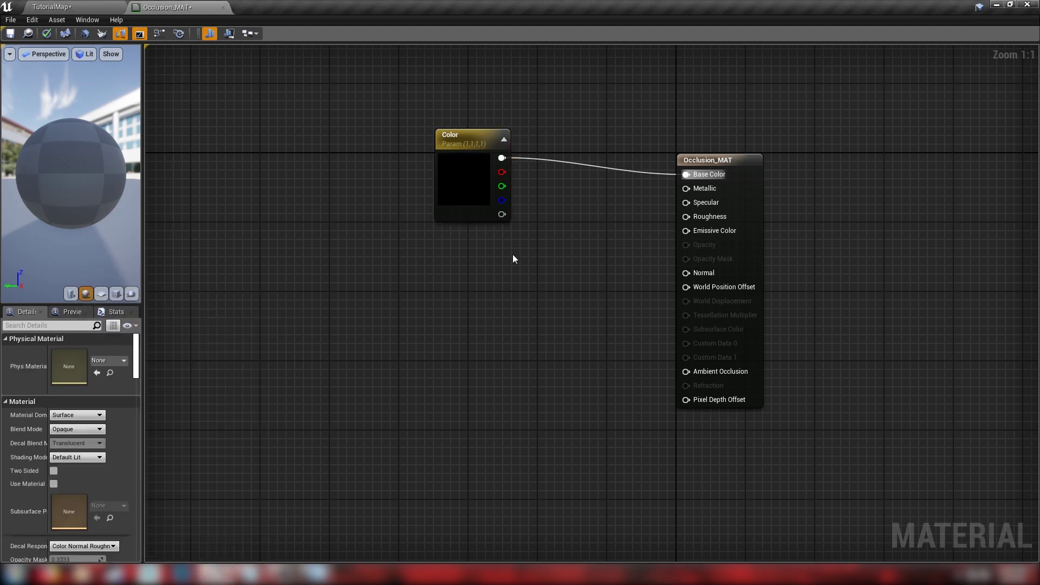
# Step: Add Metallic and Roughness scalar parameters wired to their inputs, with Roughness default 1
pyautogui.click(540, 217)
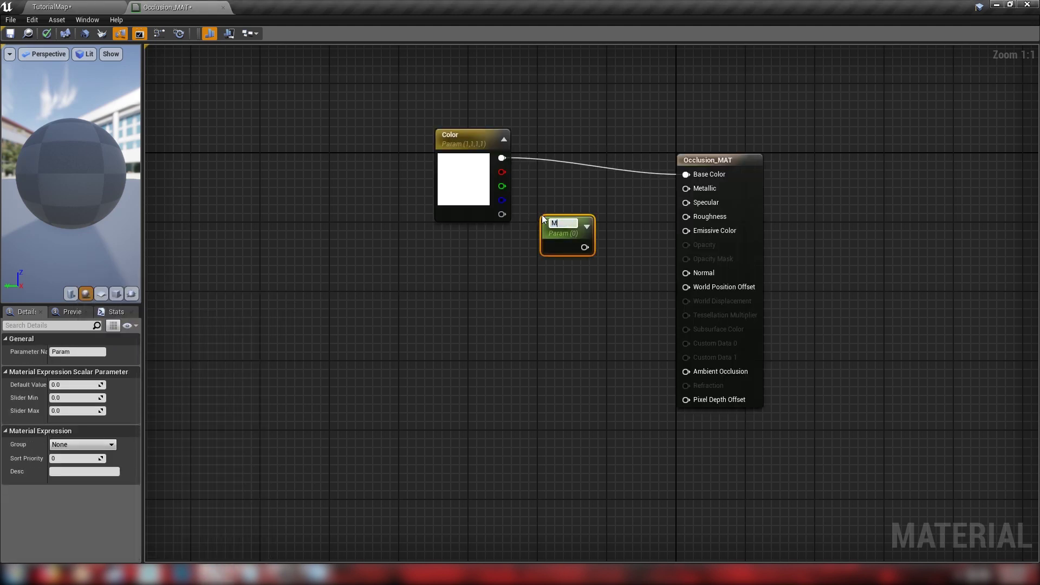
pyautogui.write('Metallic')
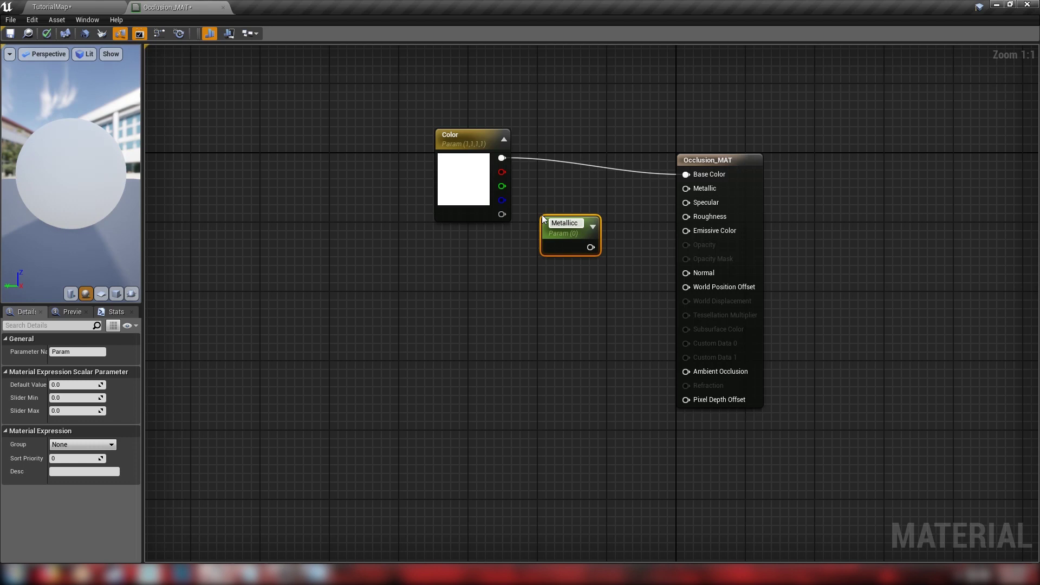
pyautogui.press('Return')
pyautogui.moveTo(588, 247); pyautogui.dragTo(691, 190)
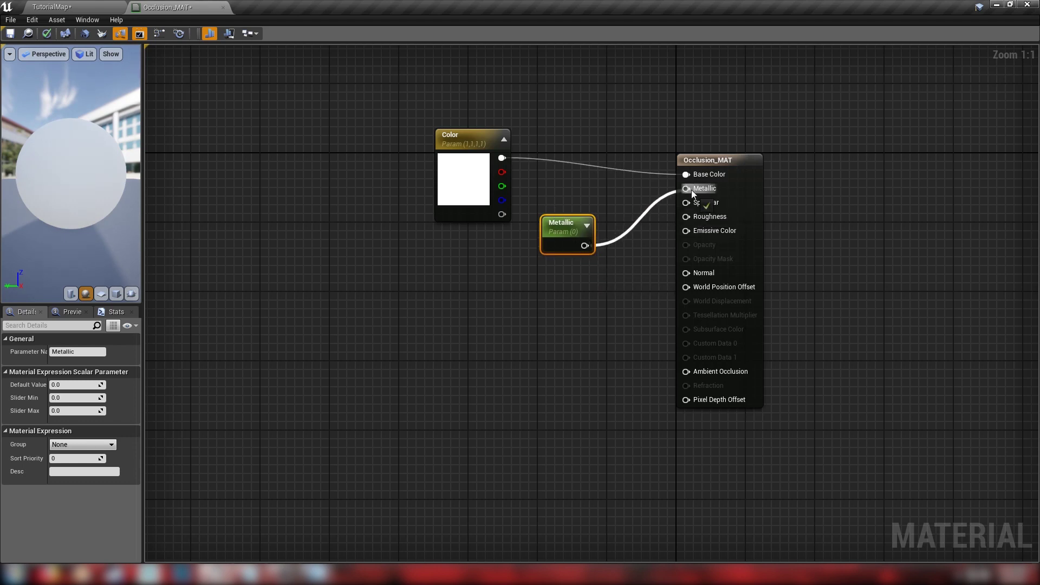
pyautogui.moveTo(580, 305); pyautogui.dragTo(691, 219)
pyautogui.click(97, 351)
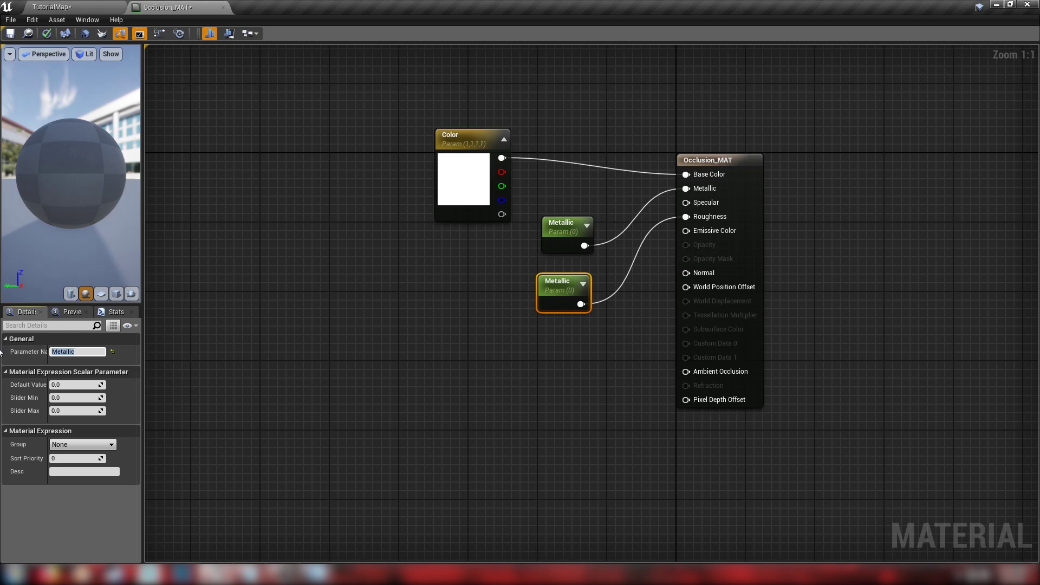
pyautogui.write('Ro')
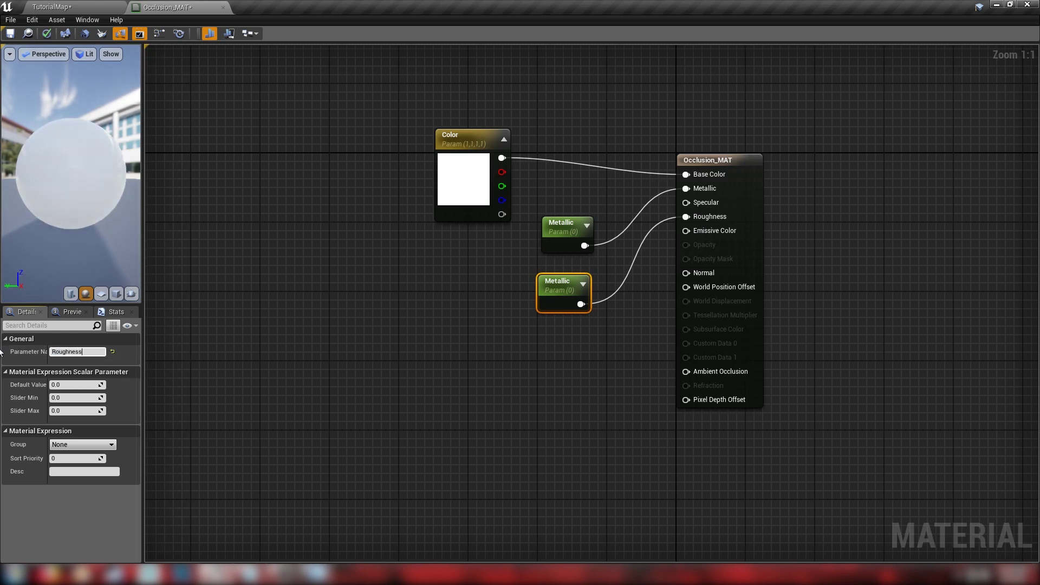
pyautogui.write('ughness')
pyautogui.press('Return')
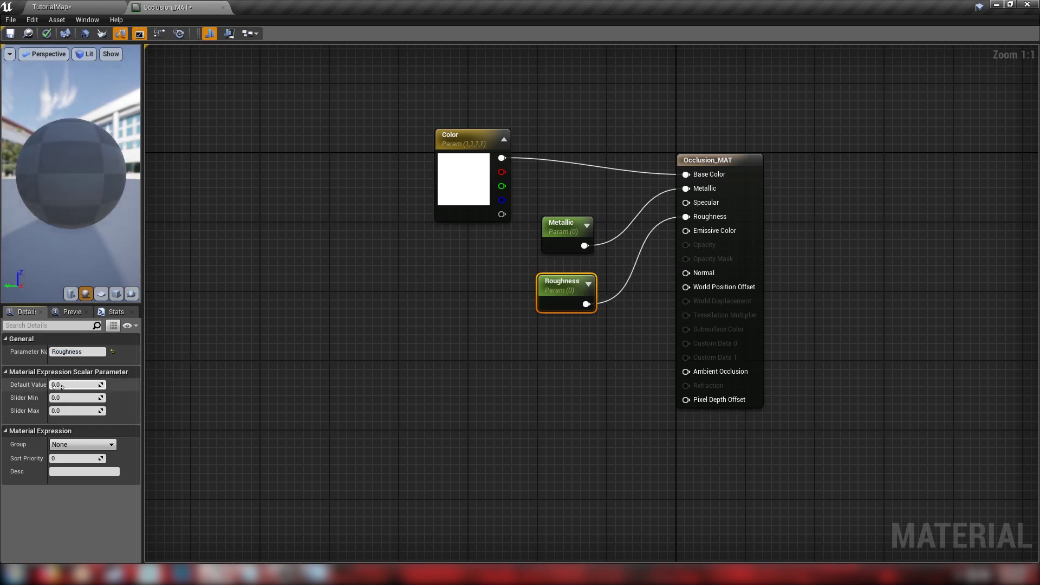
pyautogui.click(107, 385)
pyautogui.write('1')
pyautogui.press('Return')
pyautogui.moveTo(533, 199); pyautogui.dragTo(550, 265)
pyautogui.click(556, 318)
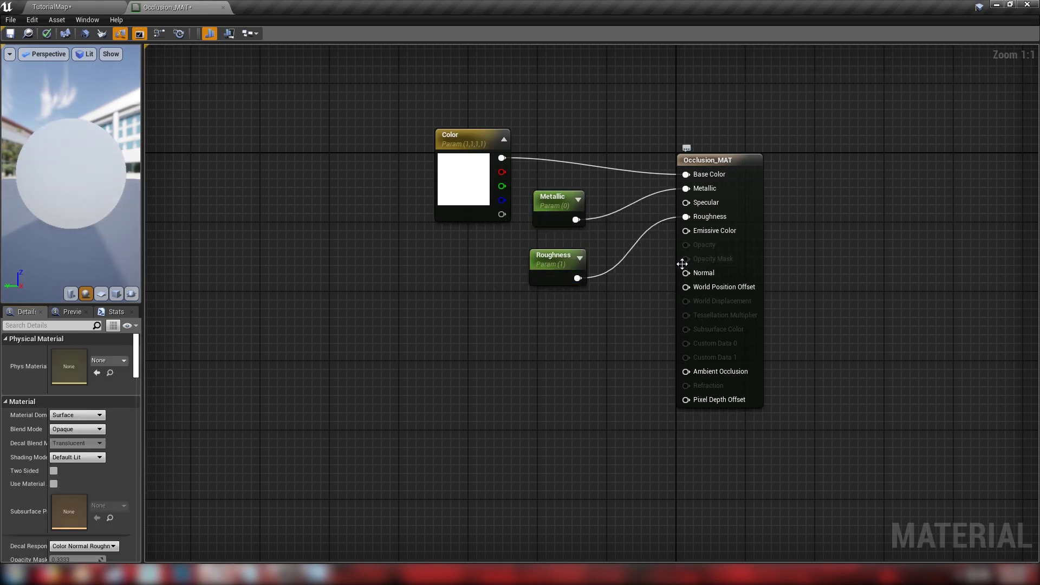
# Step: Set the material's Blend Mode to Masked and apply the changes
pyautogui.click(706, 214)
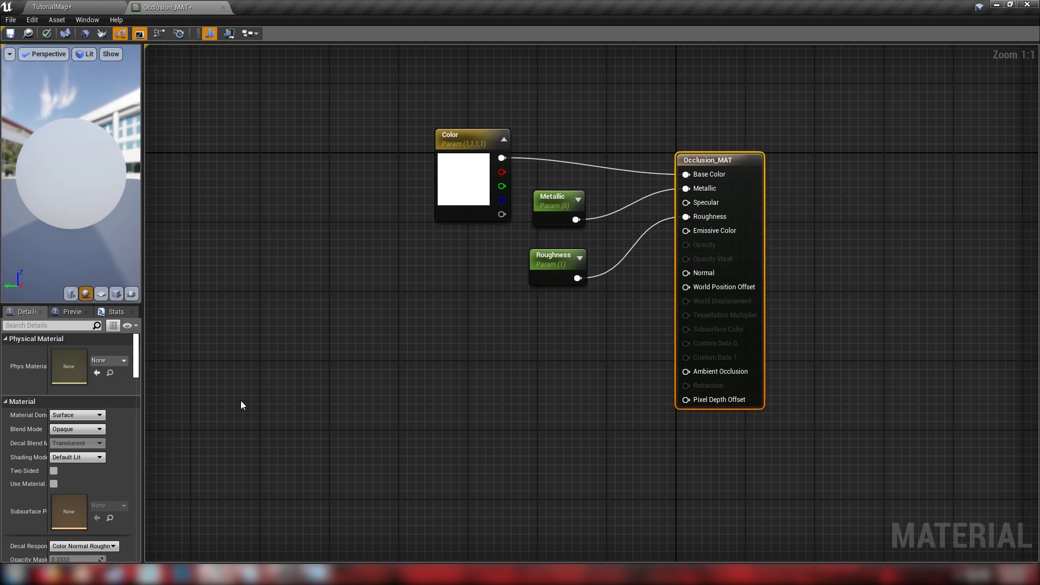
pyautogui.click(63, 430)
pyautogui.click(61, 446)
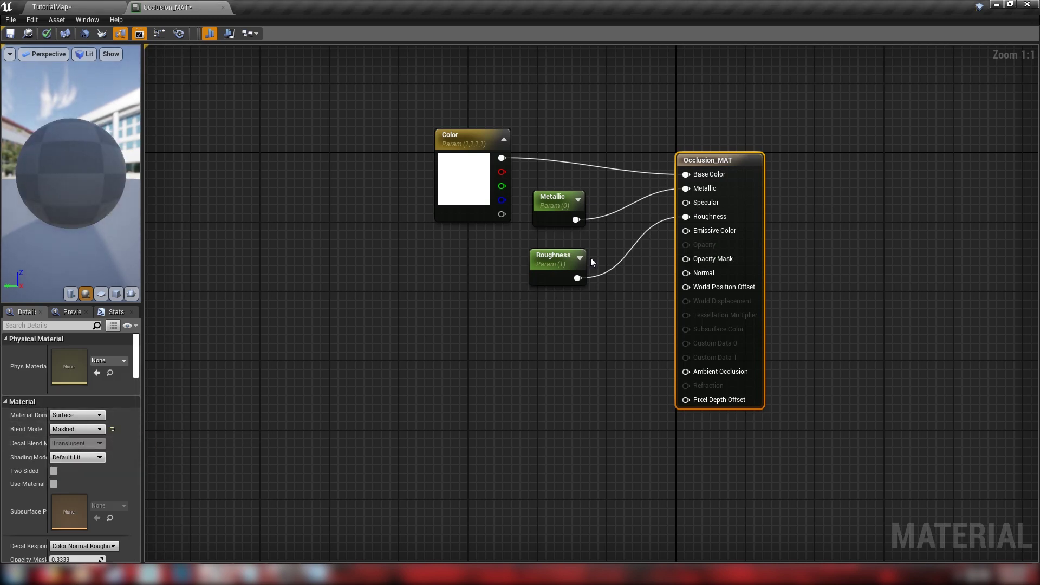
pyautogui.moveTo(688, 260); pyautogui.dragTo(622, 346)
pyautogui.click(440, 357)
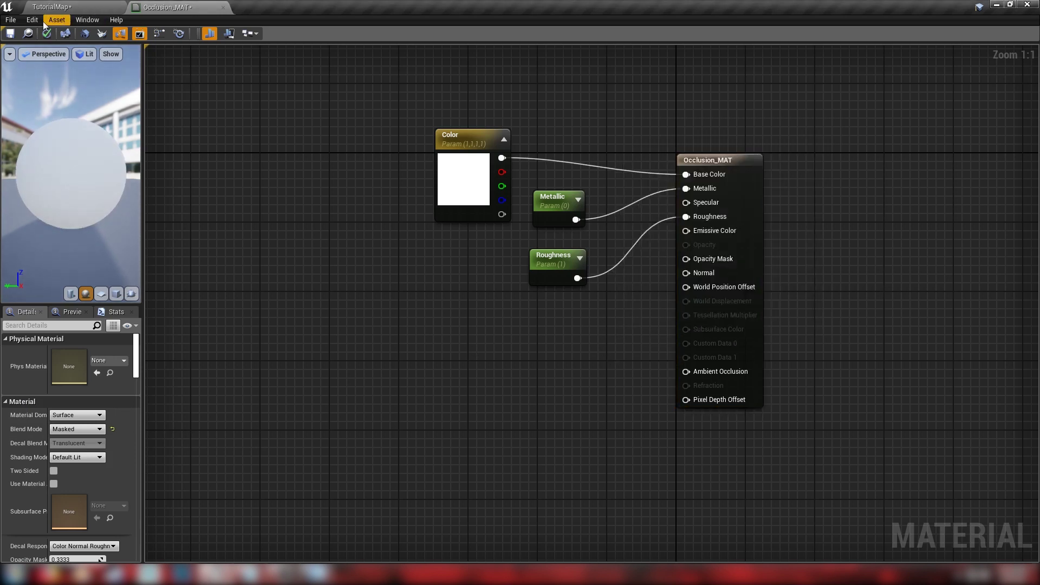
pyautogui.click(10, 34)
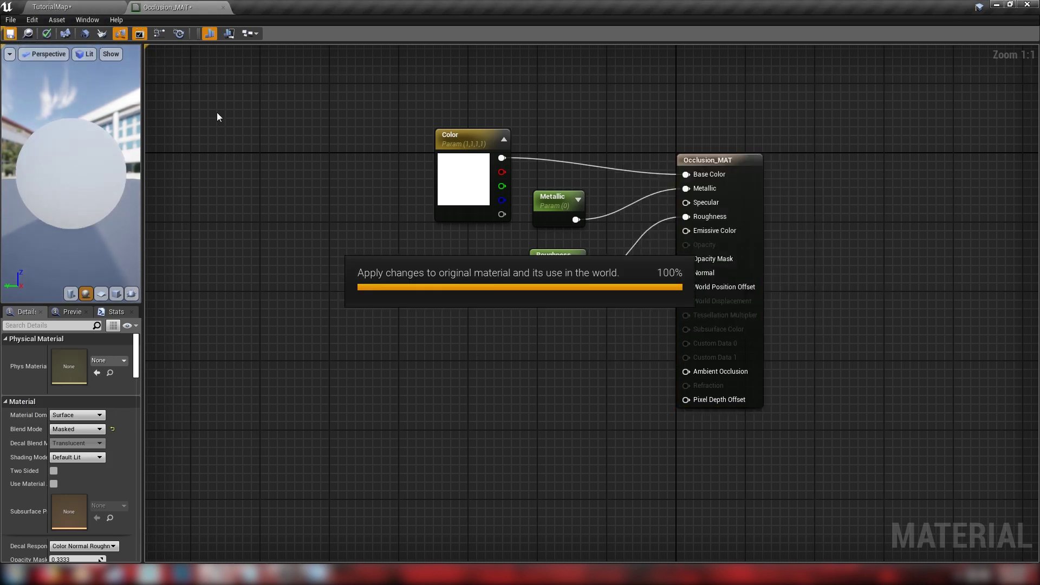
# Step: Select all 25 cubes, Shape_Cube through Shape_Cube25, in the World Outliner
pyautogui.click(71, 5)
pyautogui.click(896, 49)
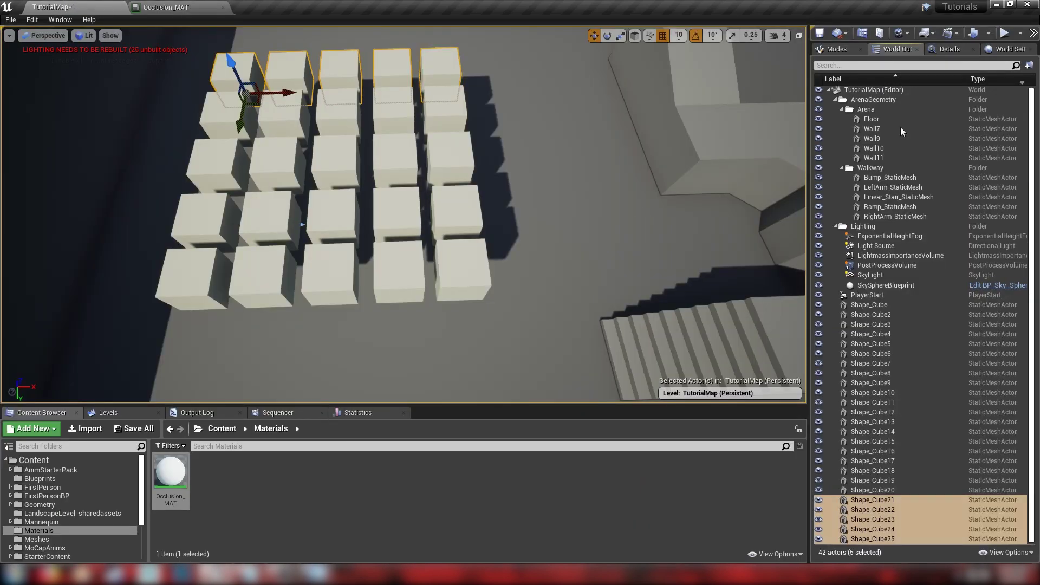
pyautogui.click(870, 304)
pyautogui.keyDown('shift'); pyautogui.click(877, 538); pyautogui.keyUp('shift')
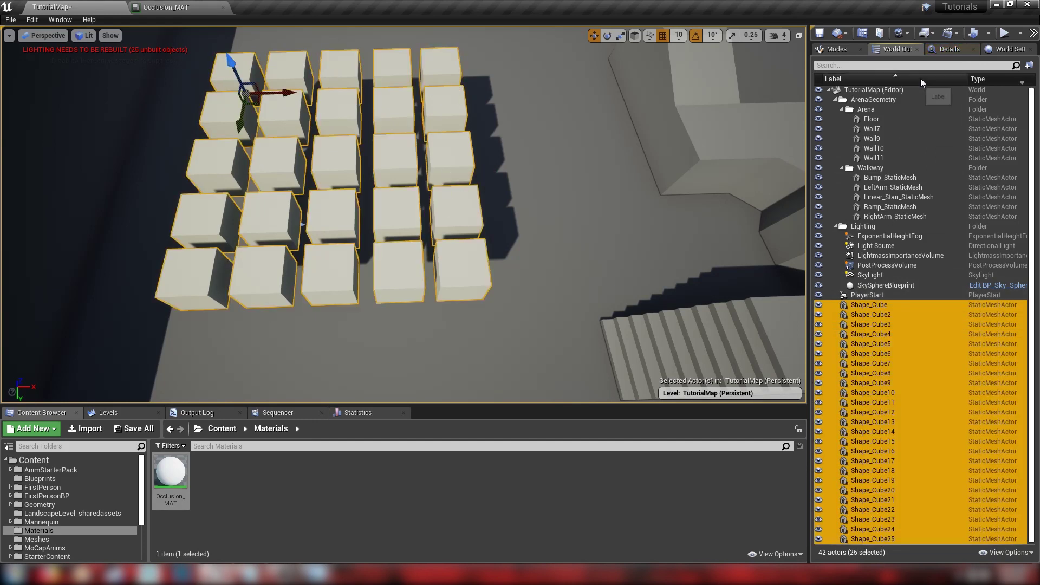
pyautogui.click(949, 49)
# Step: Create Occlusion_MAT_Inst from Occlusion_MAT and assign it as the cubes' Element 0 material
pyautogui.rightClick(179, 473)
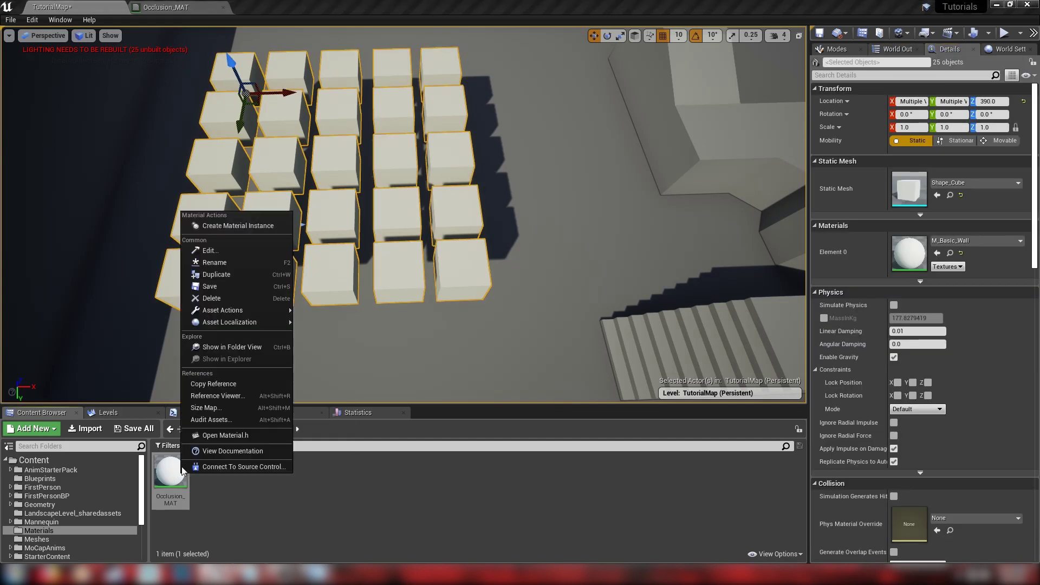
pyautogui.click(233, 228)
pyautogui.press('Return')
pyautogui.moveTo(213, 480); pyautogui.dragTo(908, 255)
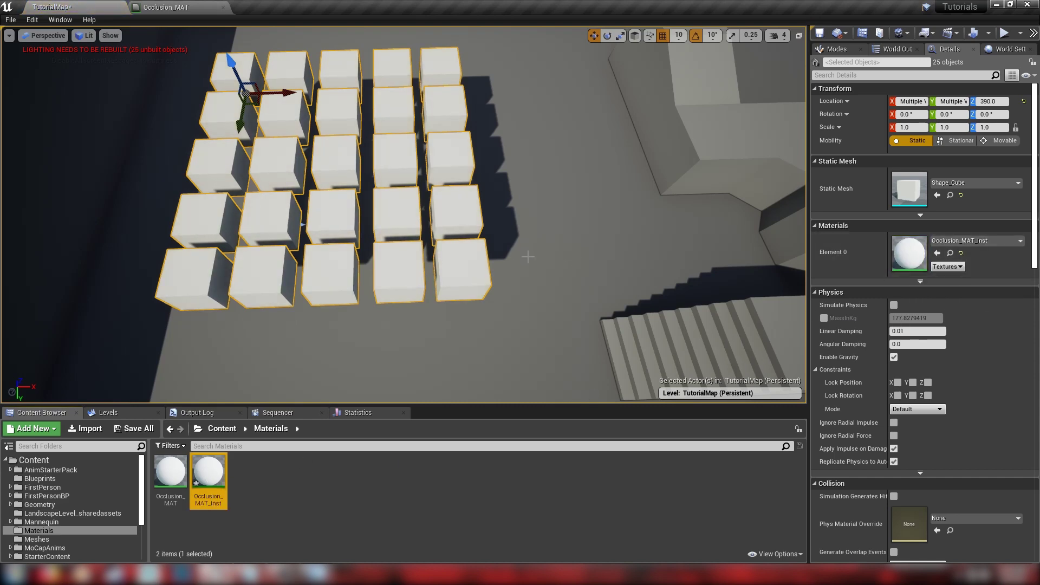
pyautogui.moveTo(525, 252); pyautogui.dragTo(501, 191, button='right')
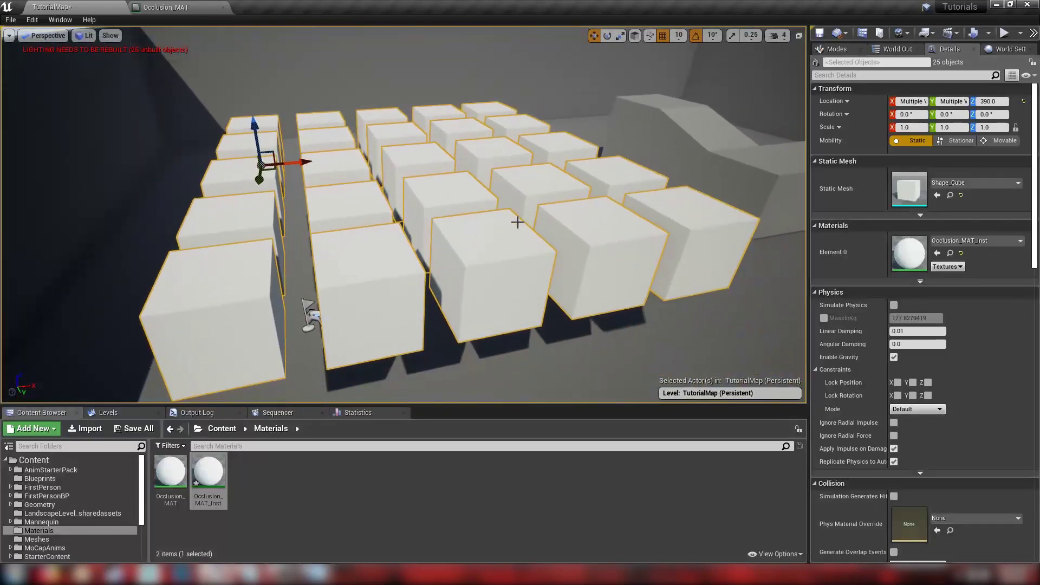
pyautogui.click(304, 484)
# Step: Deselect the cubes, then create a Material Function named Occluder_MF and open its graph
pyautogui.click(469, 387)
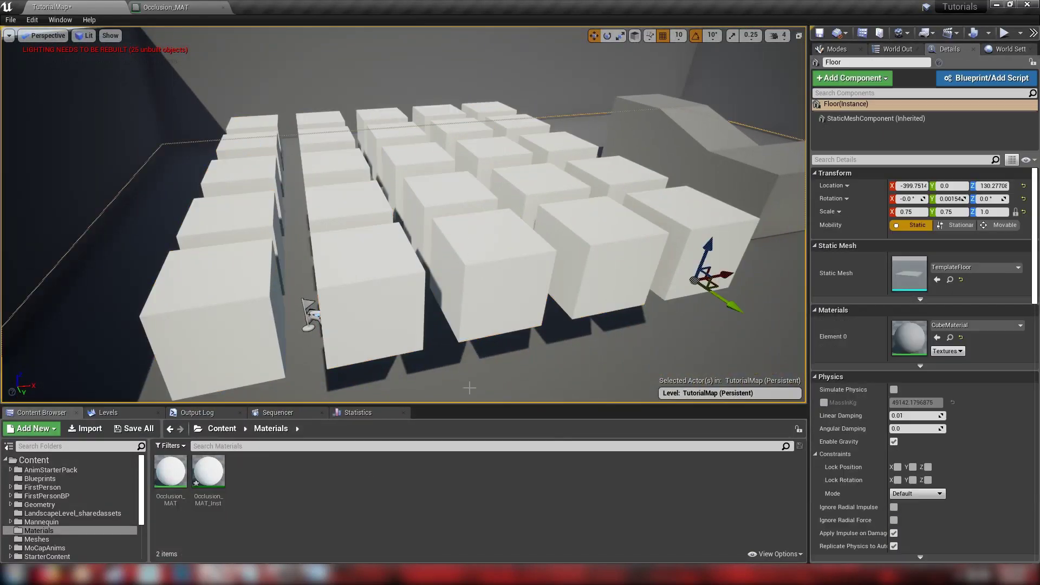
pyautogui.press('Escape')
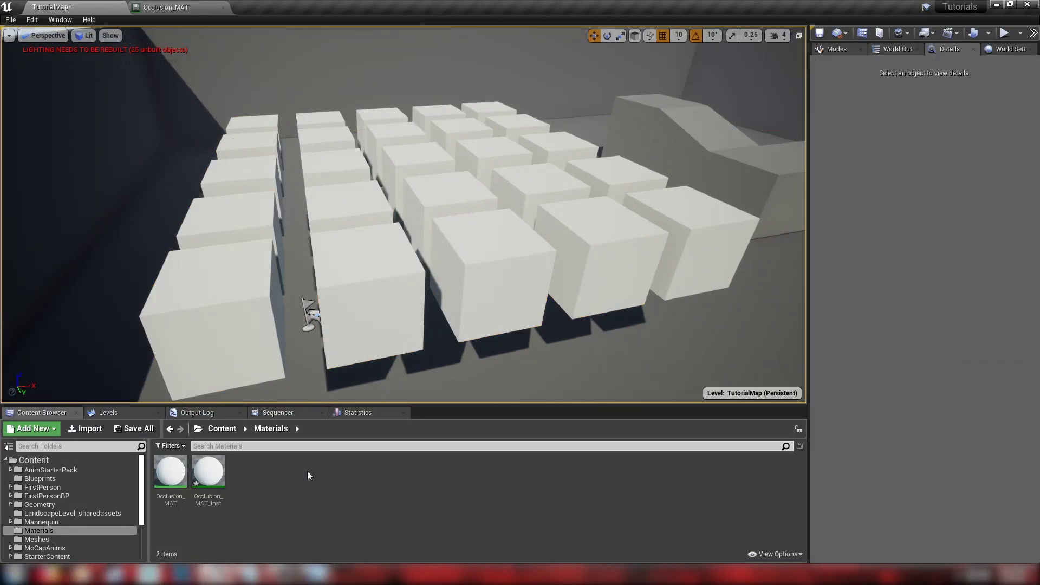
pyautogui.rightClick(252, 460)
pyautogui.moveTo(282, 398)
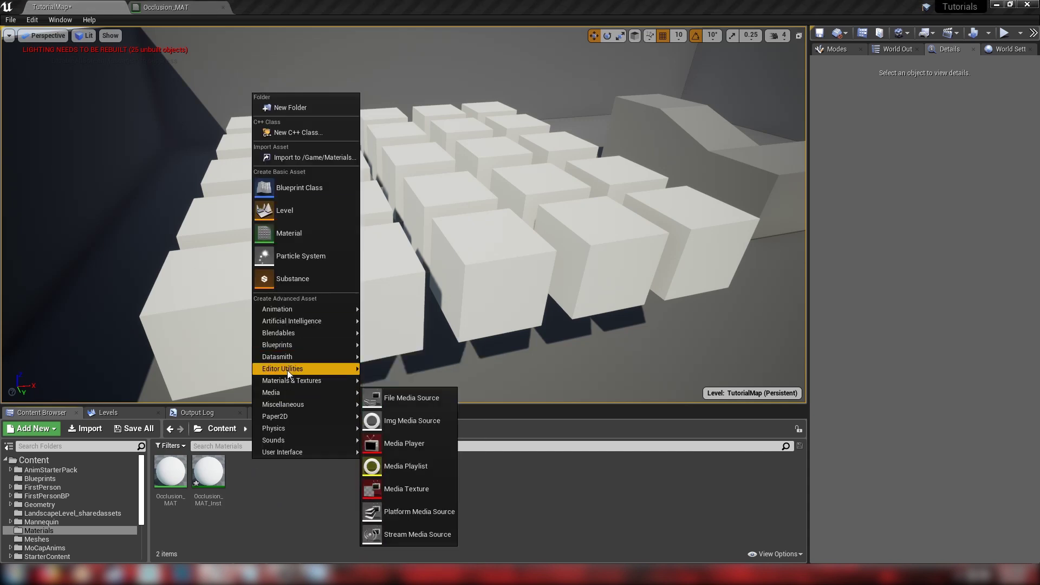
pyautogui.moveTo(291, 380)
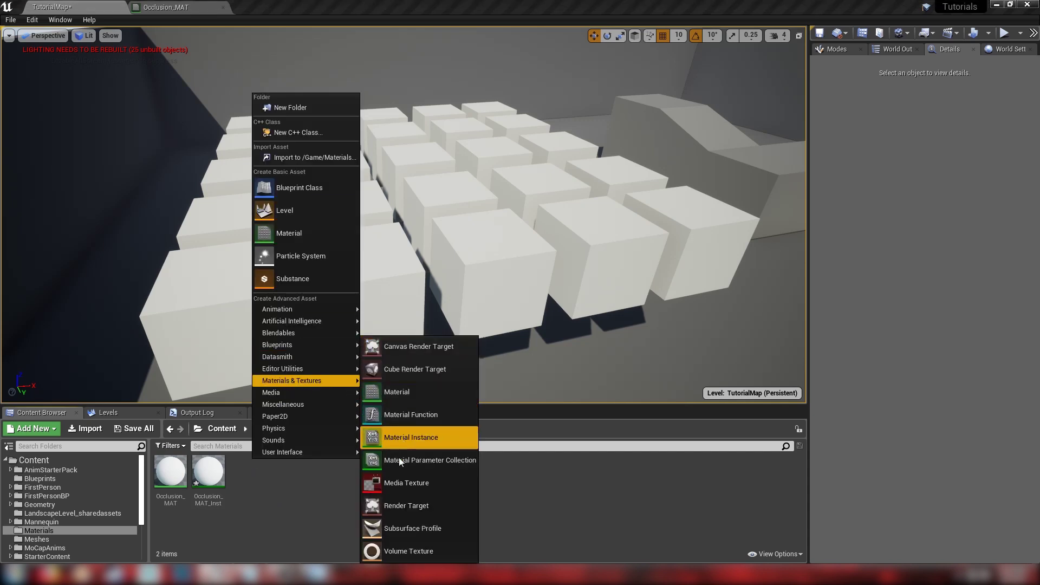
pyautogui.click(402, 416)
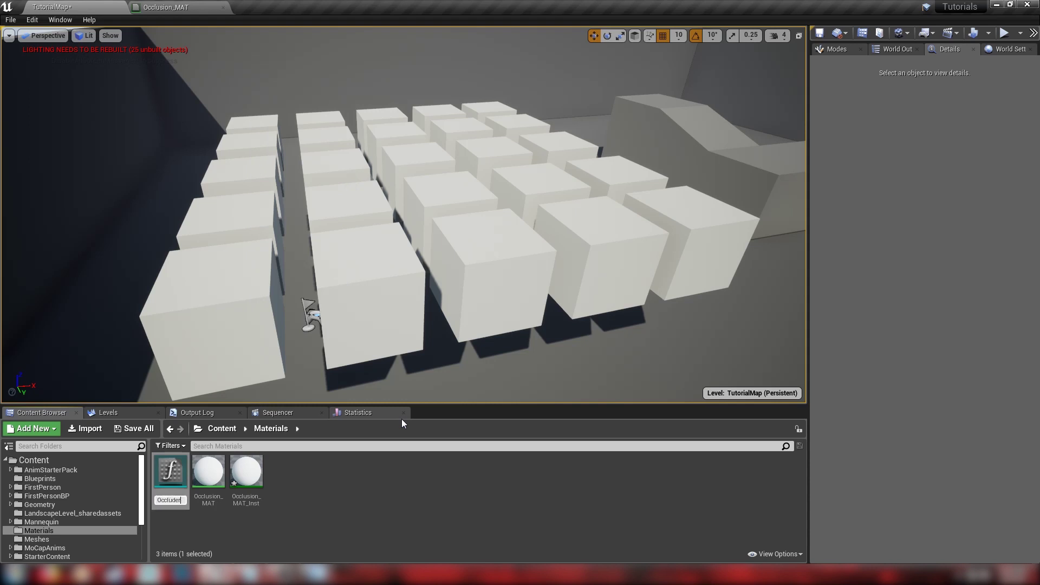
pyautogui.write('Occluder_MF')
pyautogui.press('Return')
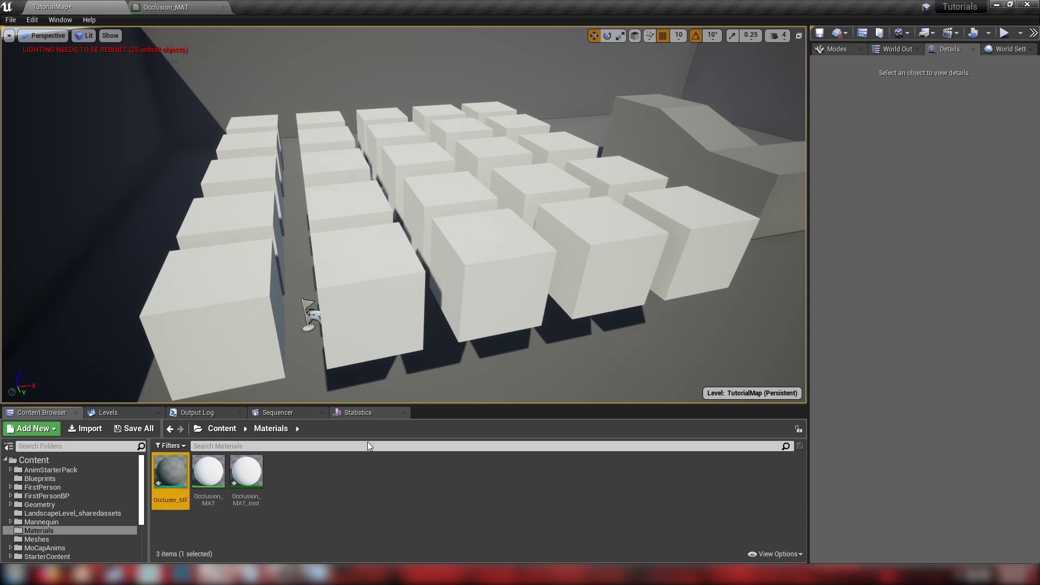
pyautogui.doubleClick(172, 478)
pyautogui.moveTo(319, 333); pyautogui.dragTo(409, 320, button='right')
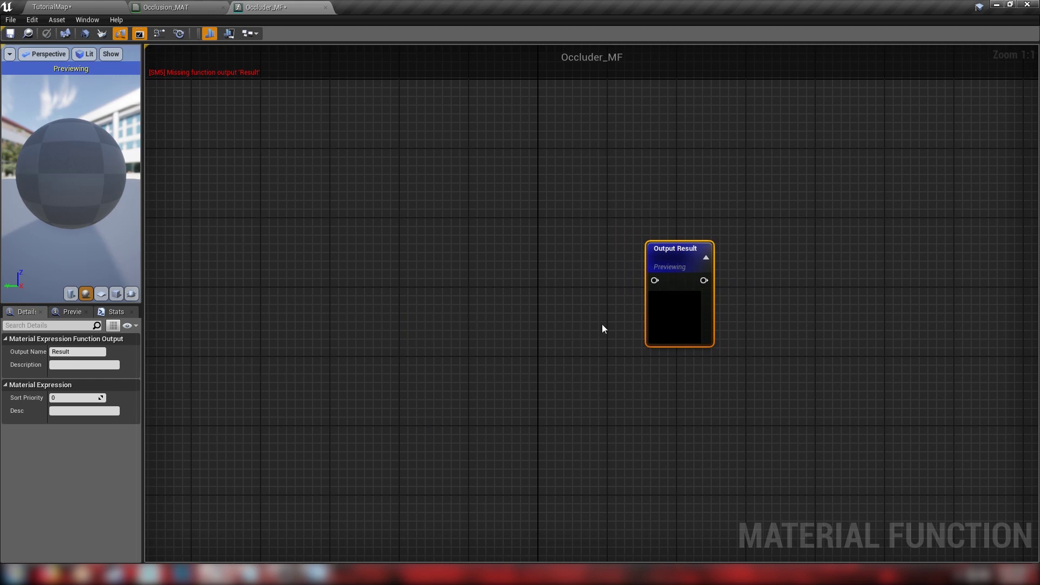
pyautogui.moveTo(529, 346); pyautogui.dragTo(614, 347, button='right')
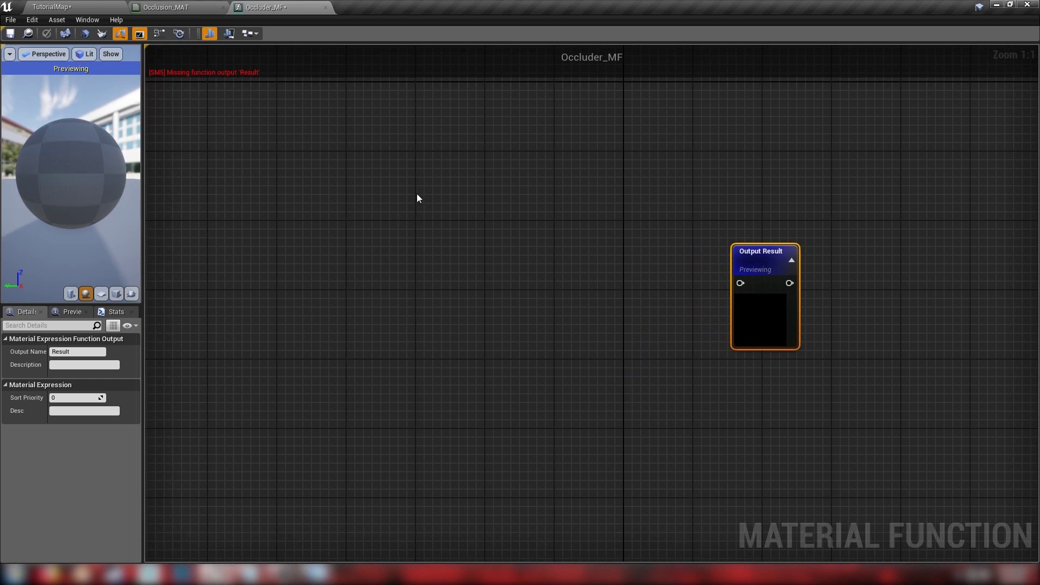
# Step: Create a Material Parameter Collection named Occlusion_MPC in the Materials folder
pyautogui.click(51, 6)
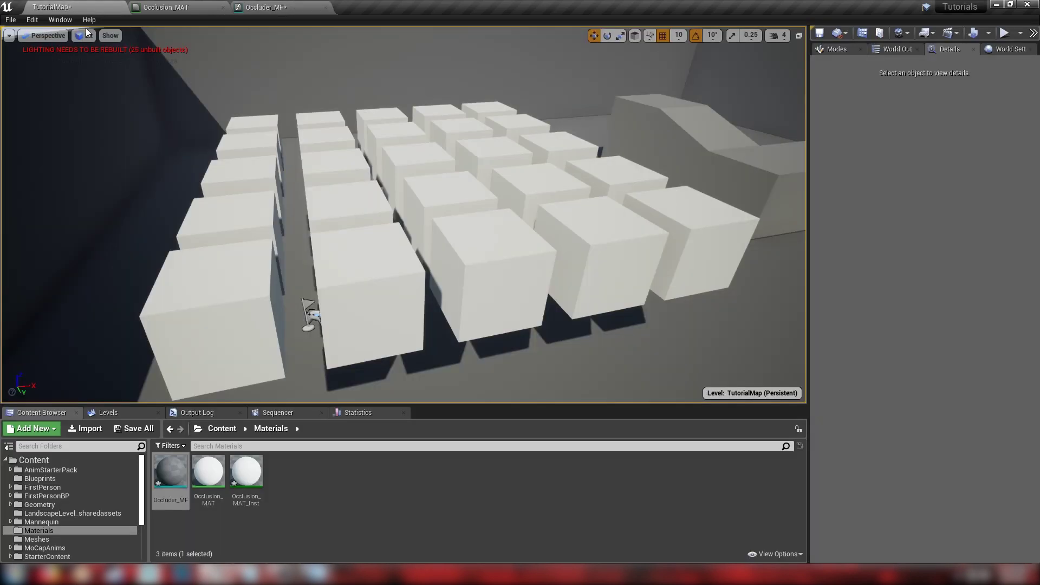
pyautogui.rightClick(295, 470)
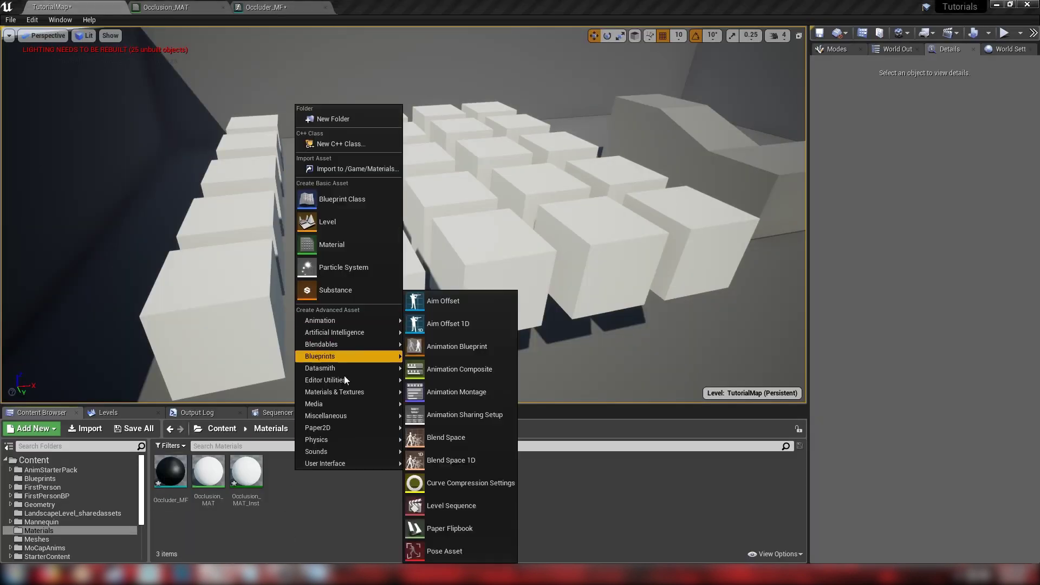
pyautogui.moveTo(342, 391)
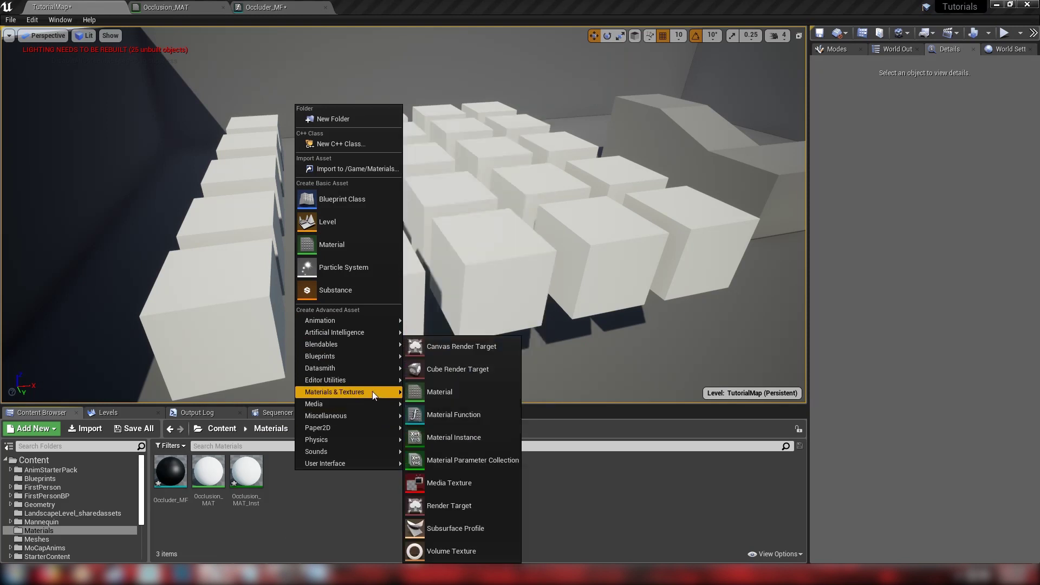
pyautogui.click(463, 458)
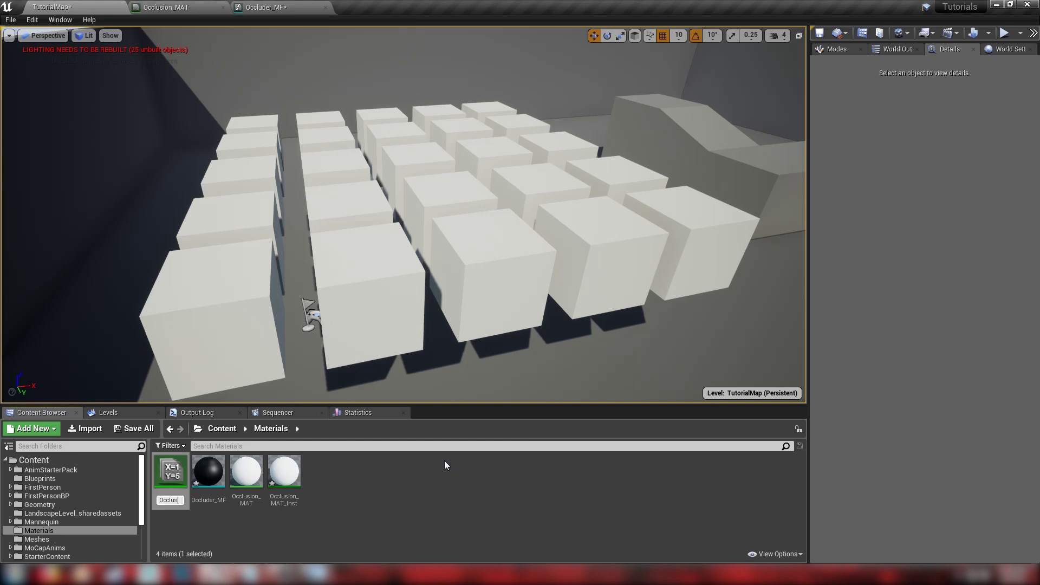
pyautogui.write('Occlusion_MP')
pyautogui.write('C')
pyautogui.press('Return')
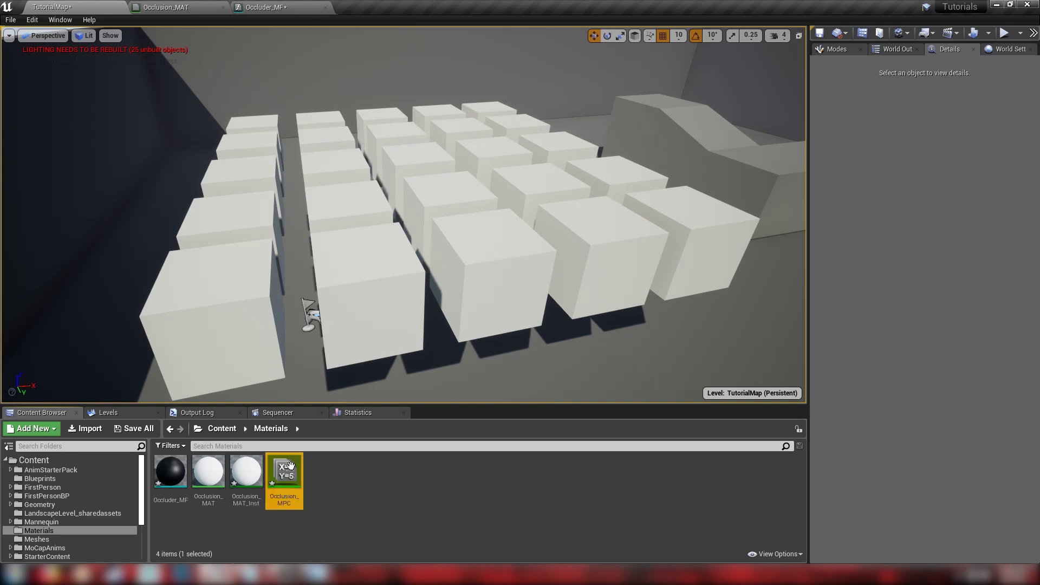
# Step: Open Occlusion_MPC in its own floating window, narrowed and moved aside
pyautogui.doubleClick(291, 466)
pyautogui.moveTo(381, 7); pyautogui.dragTo(801, 288)
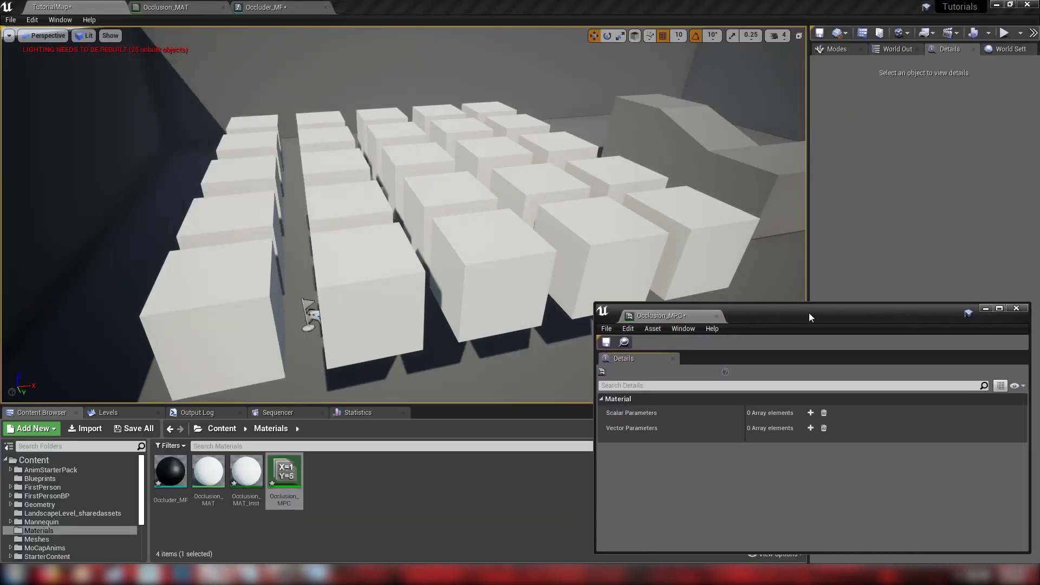
pyautogui.moveTo(809, 314); pyautogui.dragTo(809, 314)
pyautogui.moveTo(593, 476); pyautogui.dragTo(726, 475)
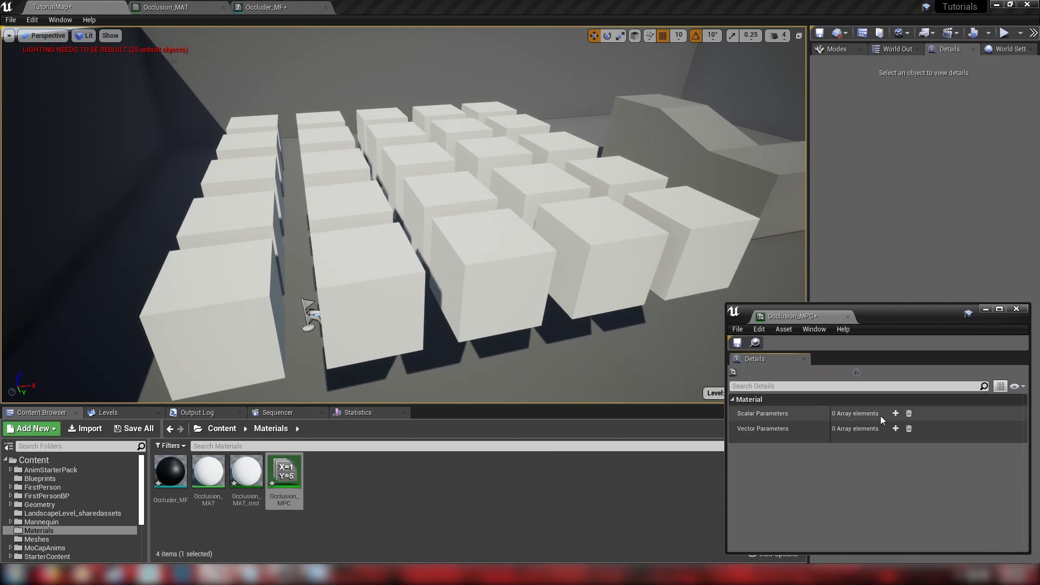
pyautogui.moveTo(828, 316); pyautogui.dragTo(804, 302)
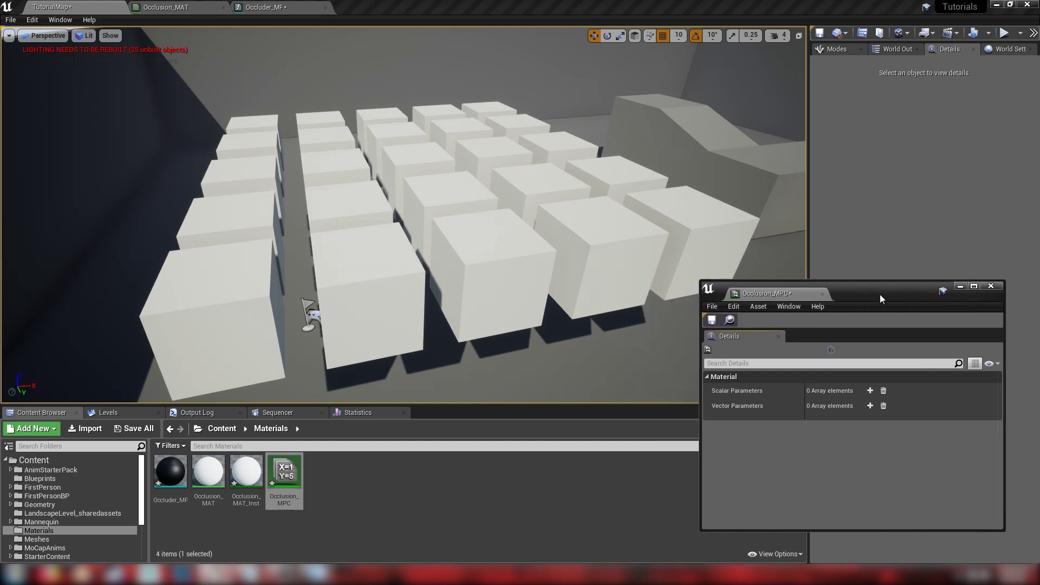
# Step: Add Absolute World Position and Camera Position nodes to the Occluder_MF graph
pyautogui.click(266, 7)
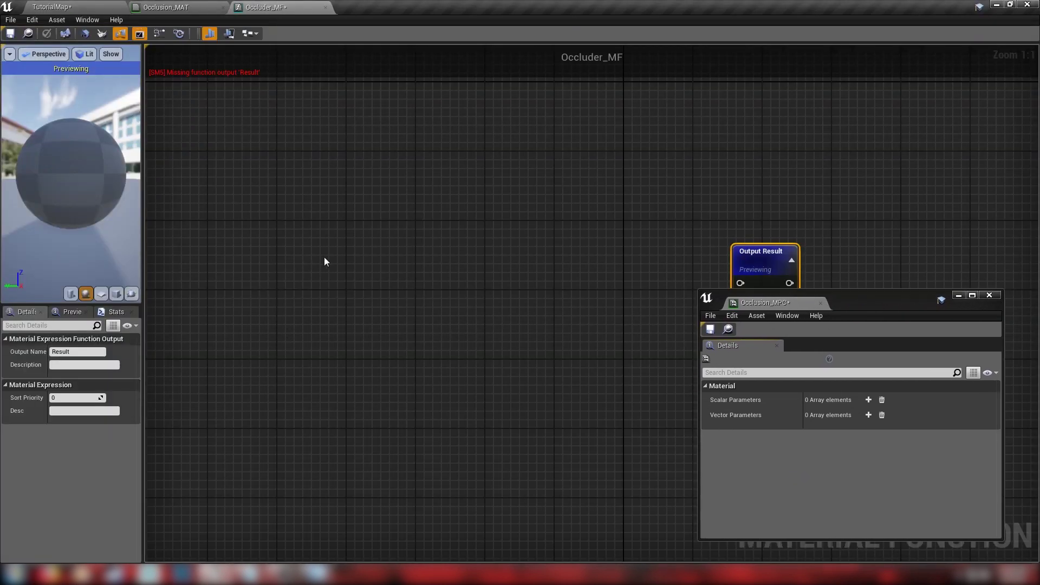
pyautogui.press('Home')
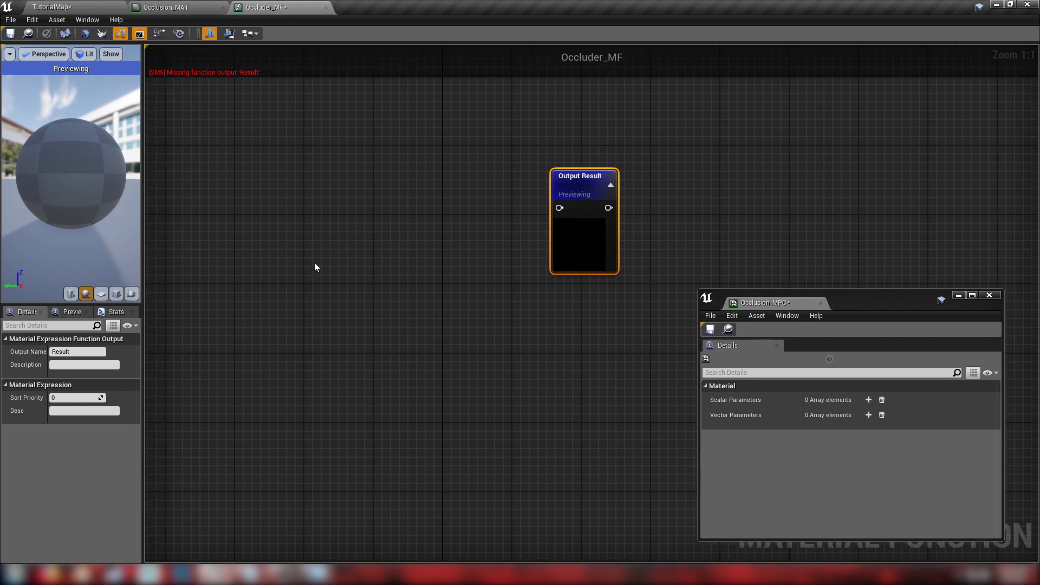
pyautogui.moveTo(315, 265); pyautogui.dragTo(470, 247, button='right')
pyautogui.click(327, 260)
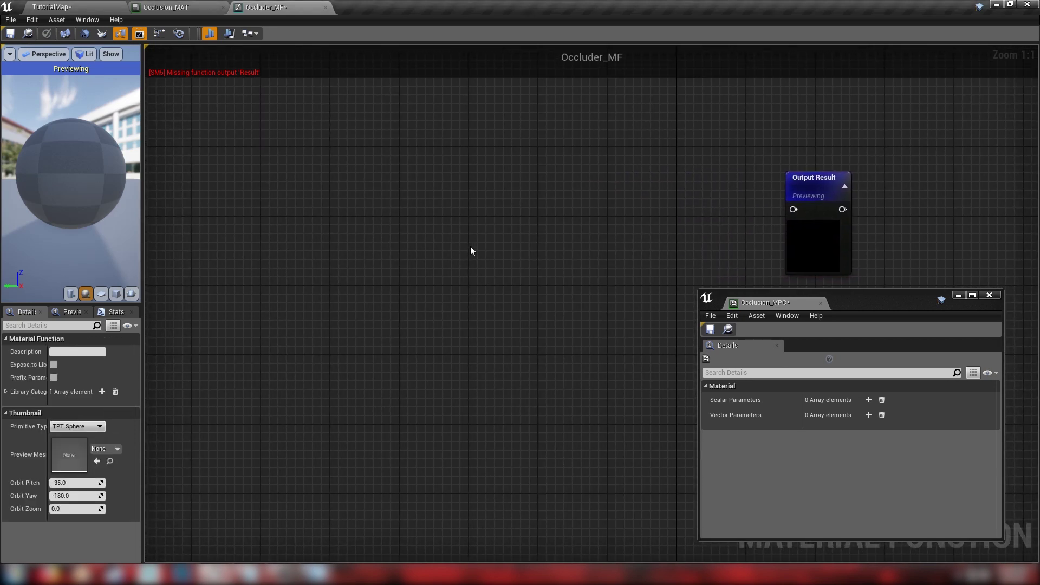
pyautogui.rightClick(280, 157)
pyautogui.write('world')
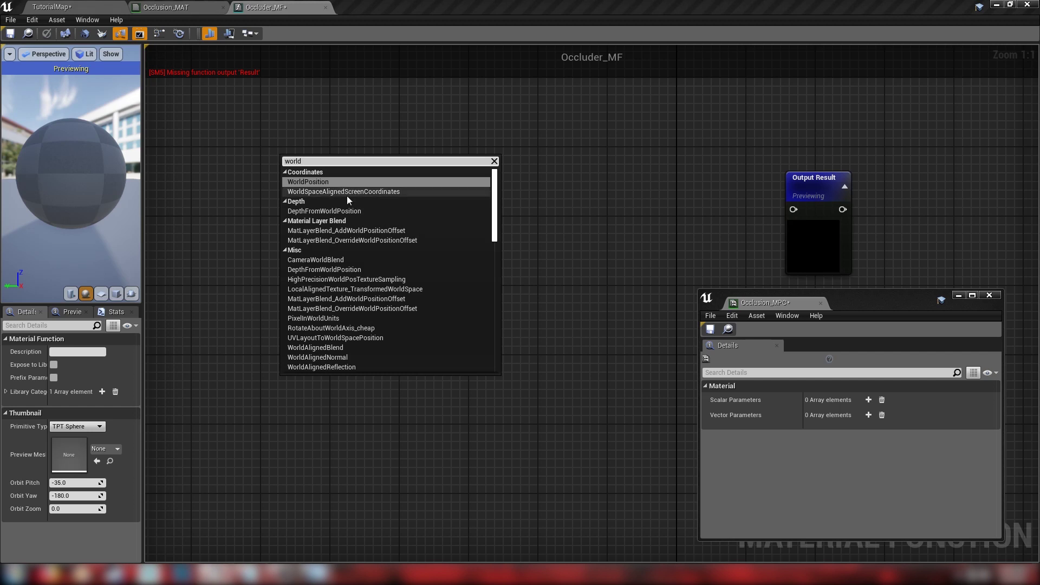
pyautogui.click(325, 182)
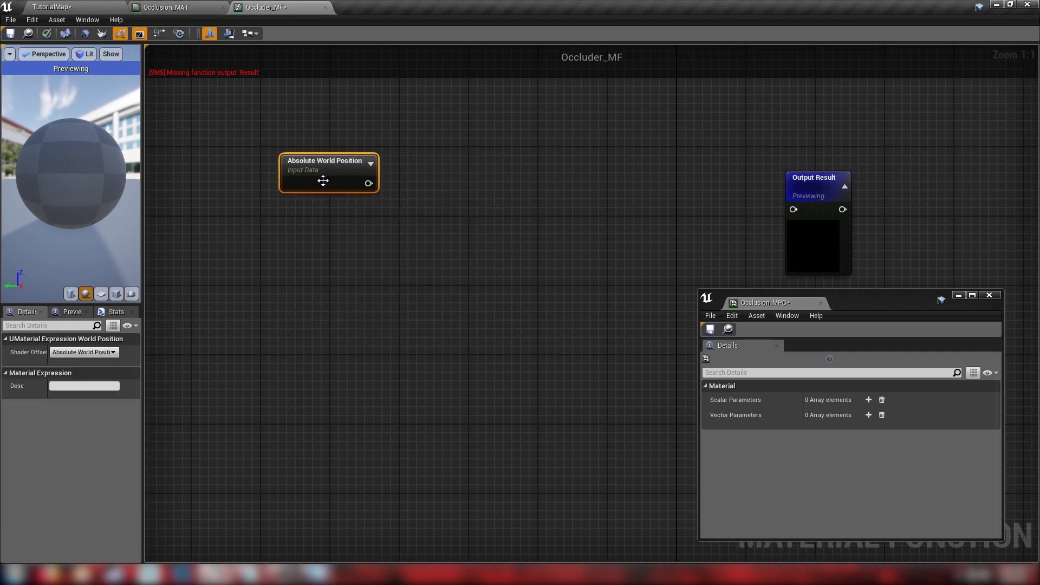
pyautogui.rightClick(280, 214)
pyautogui.write('camera')
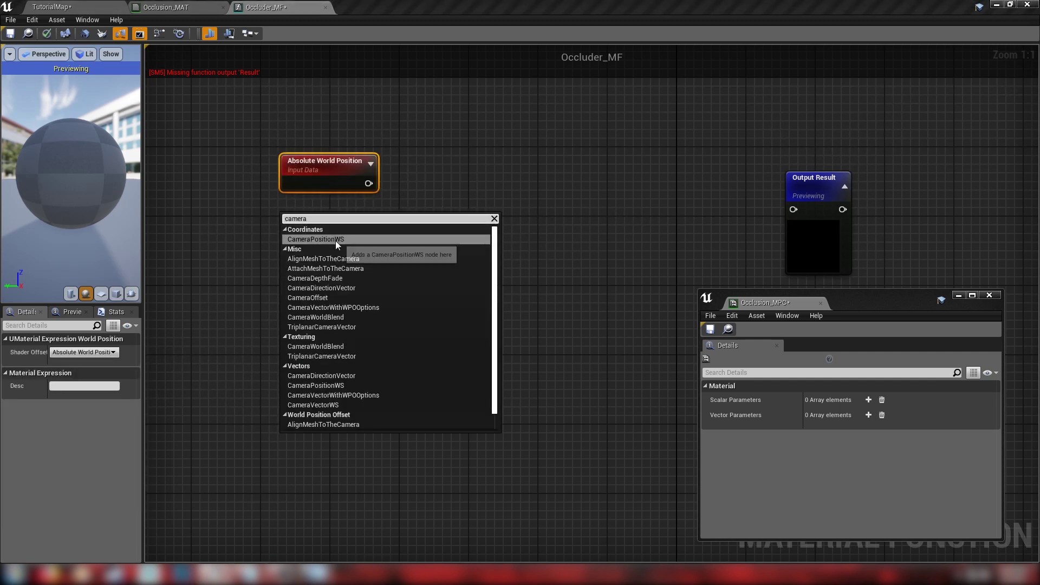
pyautogui.click(336, 240)
pyautogui.click(465, 215)
# Step: Add a SphereMask node and arrange the three nodes in the graph
pyautogui.rightClick(518, 177)
pyautogui.write('sp')
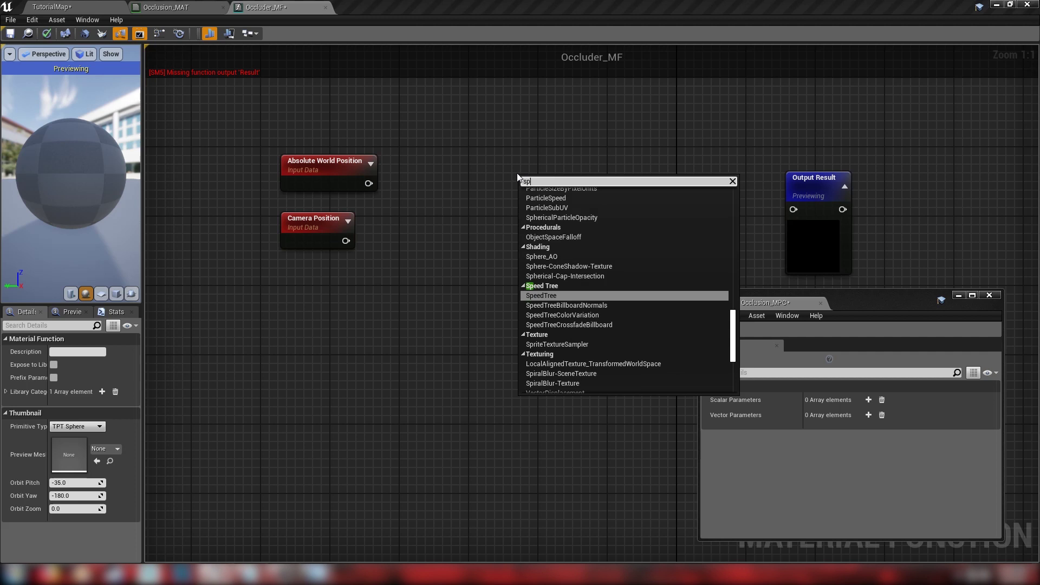
pyautogui.write('her')
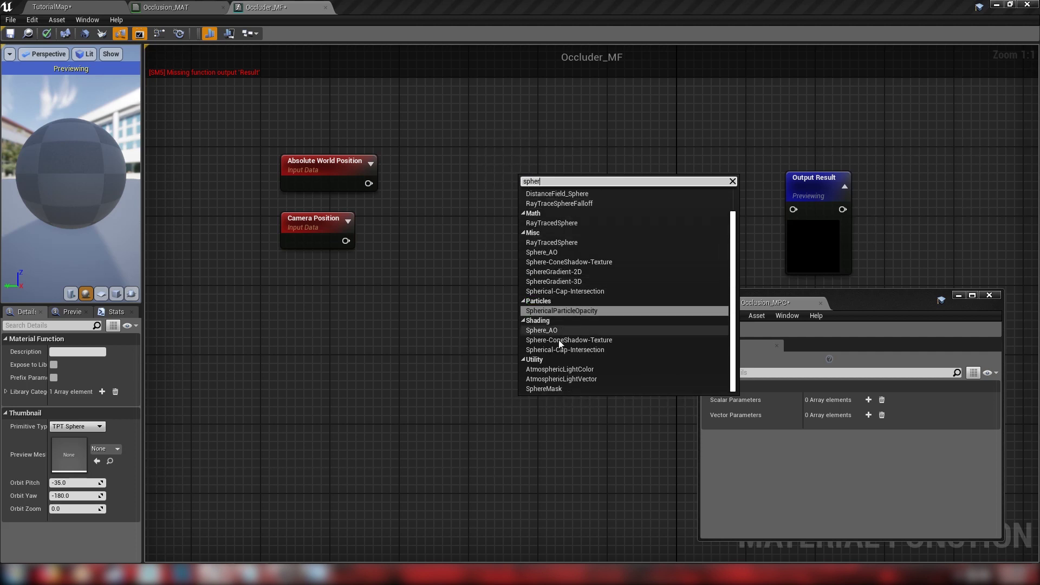
pyautogui.click(557, 388)
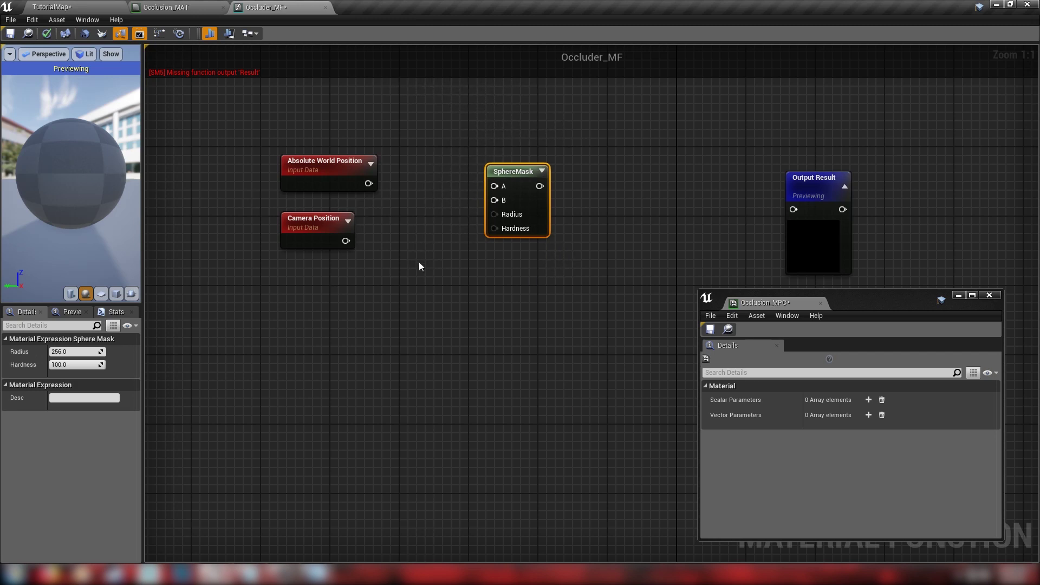
pyautogui.moveTo(516, 174); pyautogui.dragTo(524, 187)
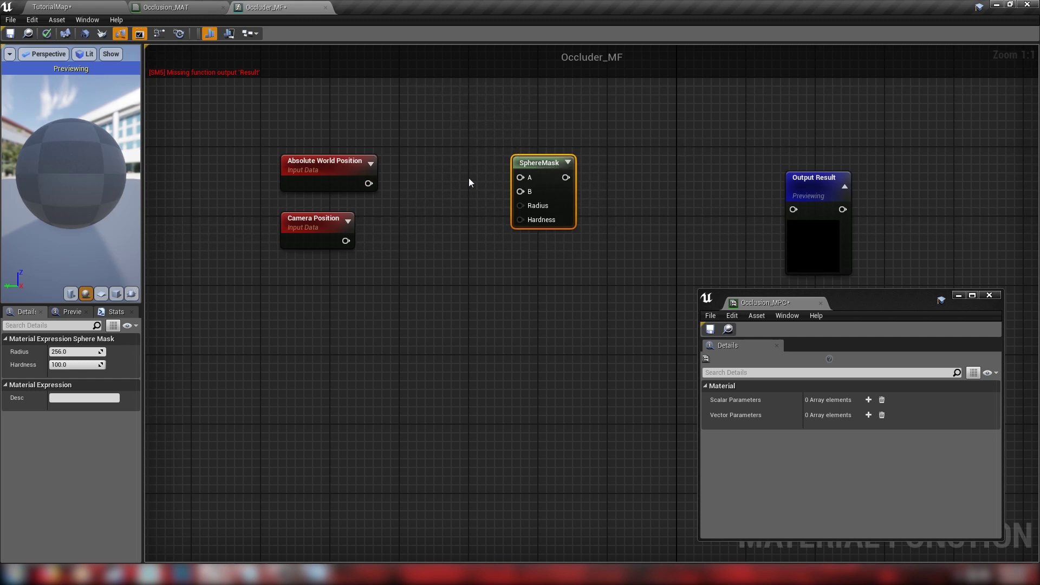
pyautogui.moveTo(379, 309); pyautogui.dragTo(427, 288, button='right')
pyautogui.click(357, 166)
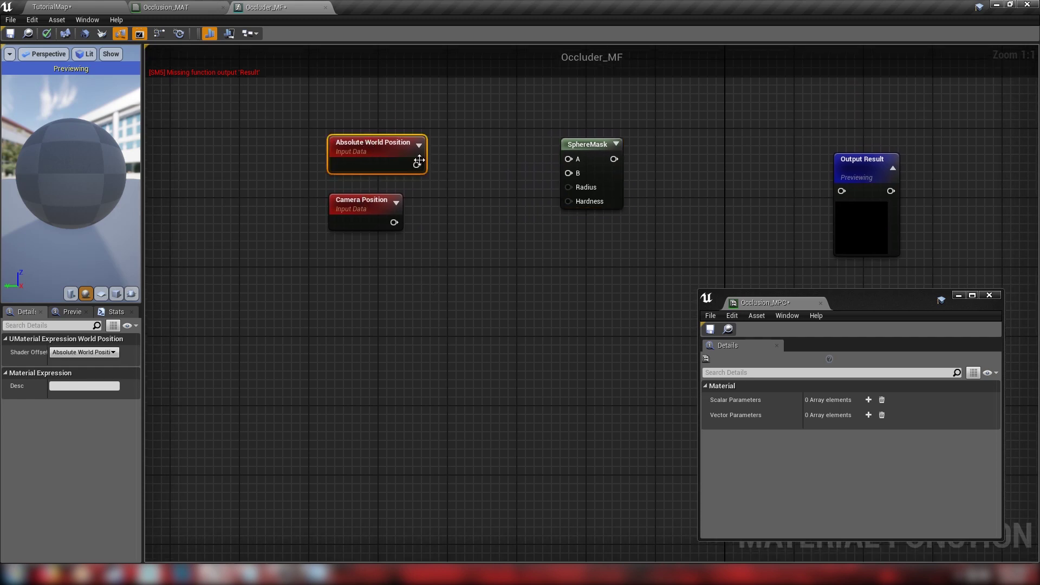
pyautogui.moveTo(367, 170); pyautogui.dragTo(365, 163)
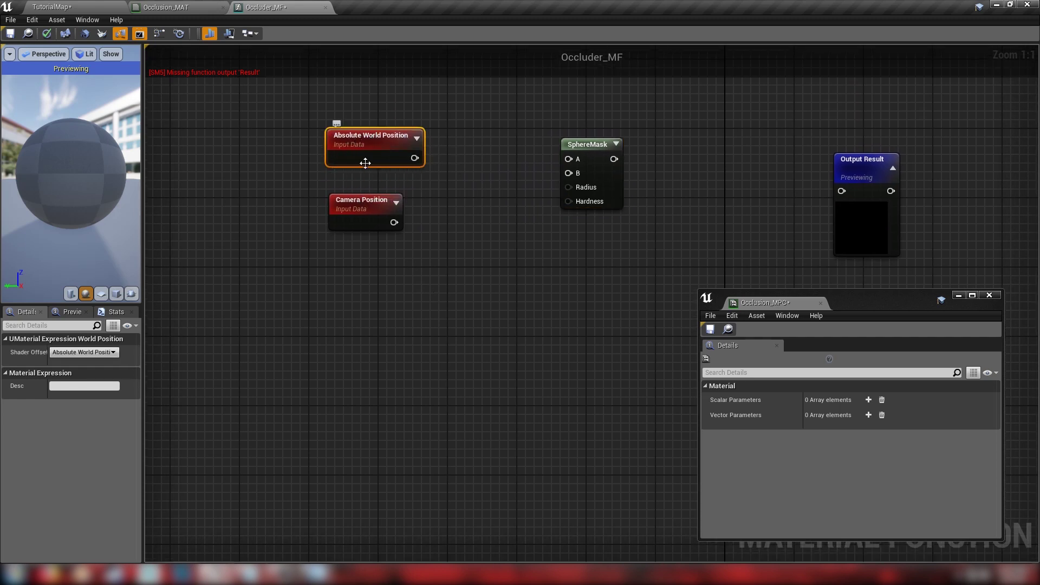
pyautogui.moveTo(351, 200); pyautogui.dragTo(352, 206)
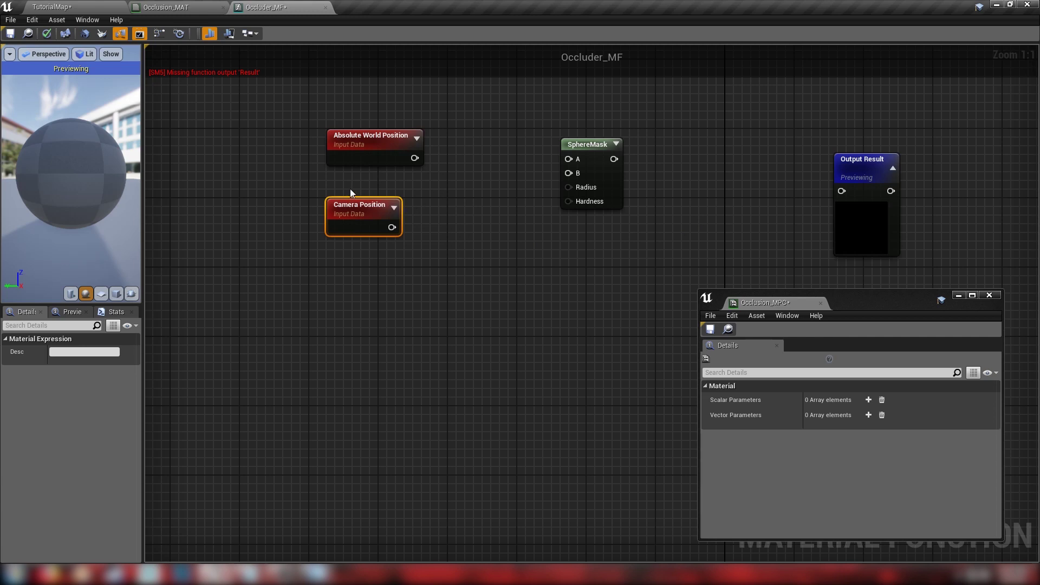
# Step: Add a TransformVector node fed by Absolute World Position and line up the nodes
pyautogui.moveTo(414, 158); pyautogui.dragTo(456, 159)
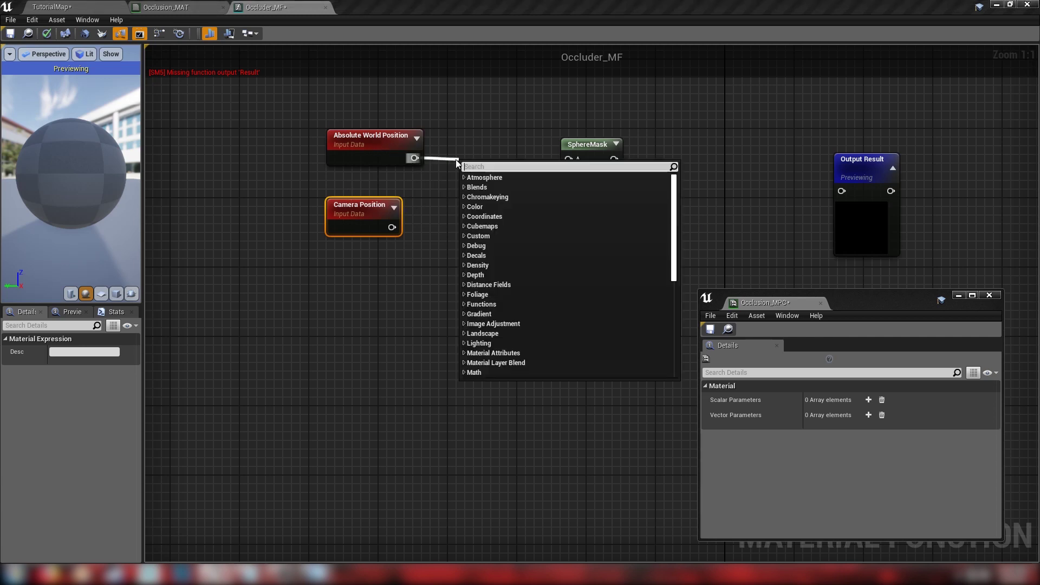
pyautogui.write('transf')
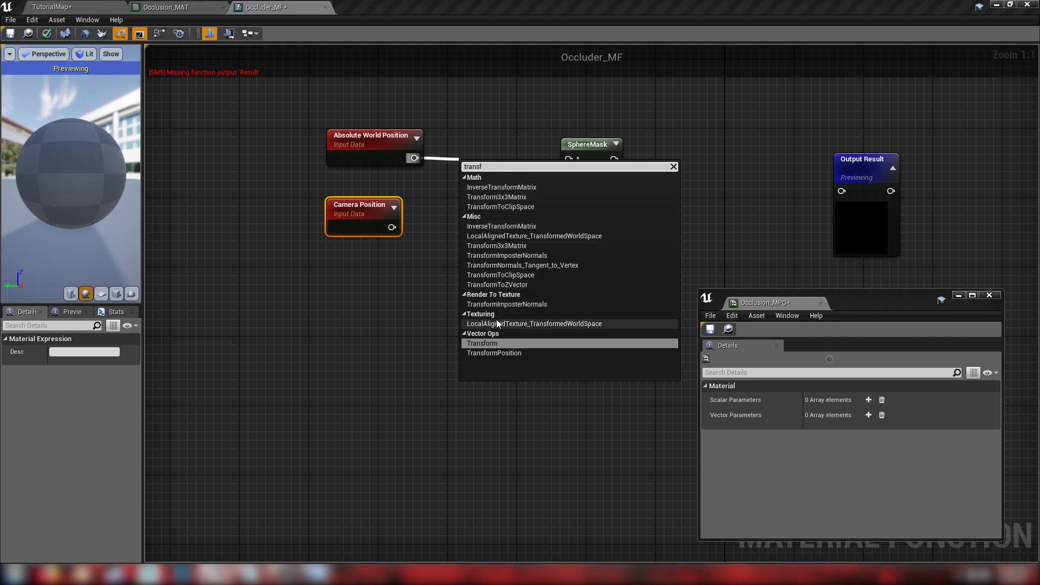
pyautogui.click(493, 343)
pyautogui.moveTo(480, 165); pyautogui.dragTo(428, 136)
pyautogui.keyDown('ctrl'); pyautogui.click(395, 145); pyautogui.keyUp('ctrl')
pyautogui.click(427, 124)
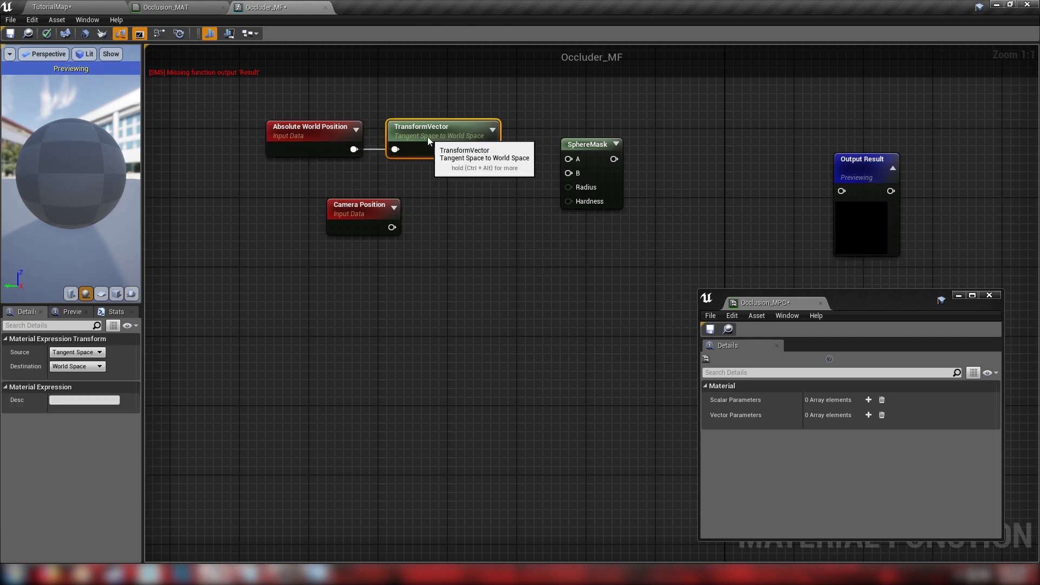
pyautogui.click(317, 139)
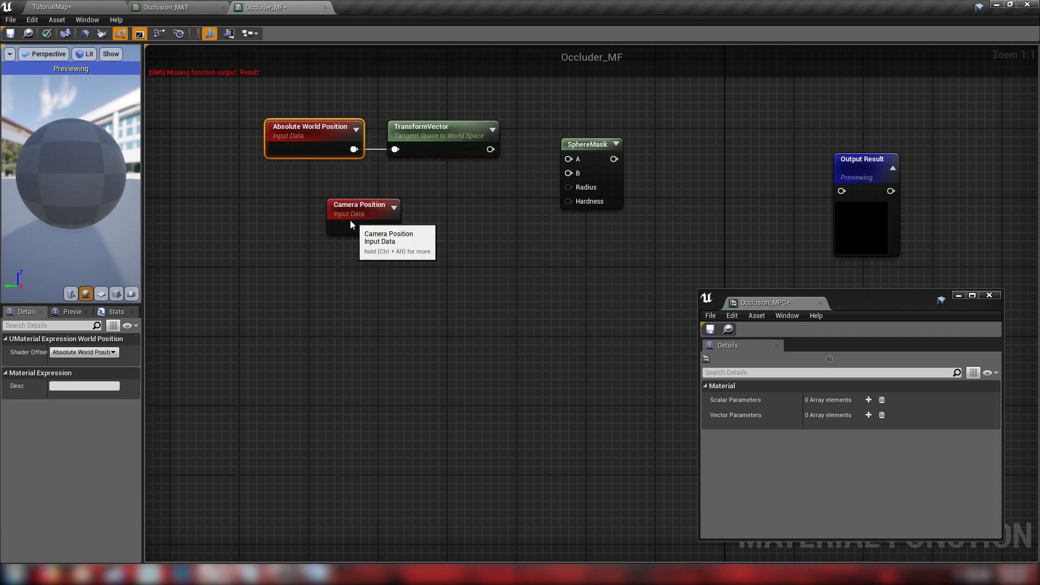
pyautogui.moveTo(351, 212); pyautogui.dragTo(308, 213)
# Step: Set the TransformVector's Source to World Space and Destination to View Space
pyautogui.click(429, 137)
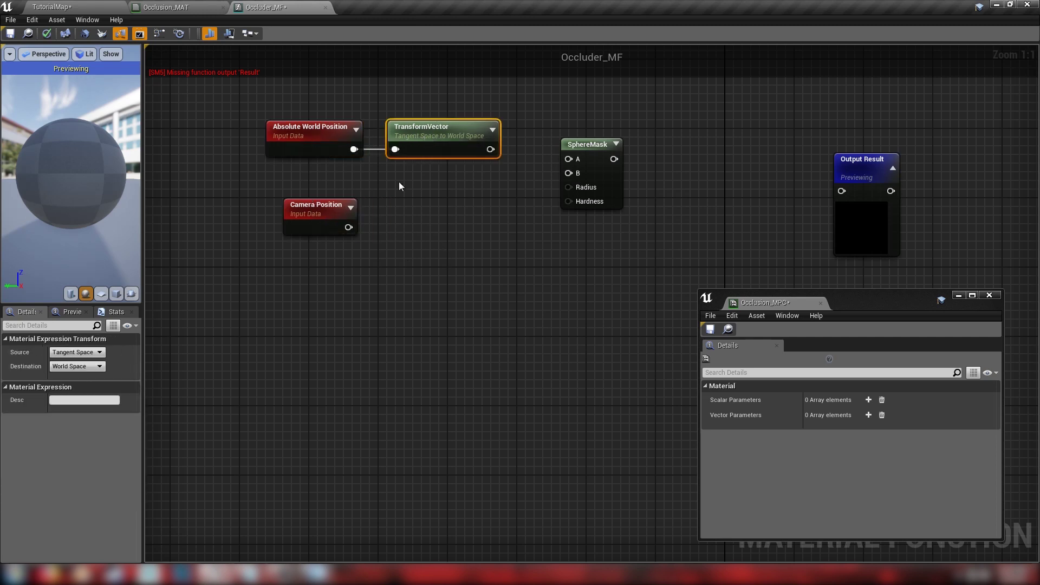
pyautogui.click(70, 353)
pyautogui.click(69, 375)
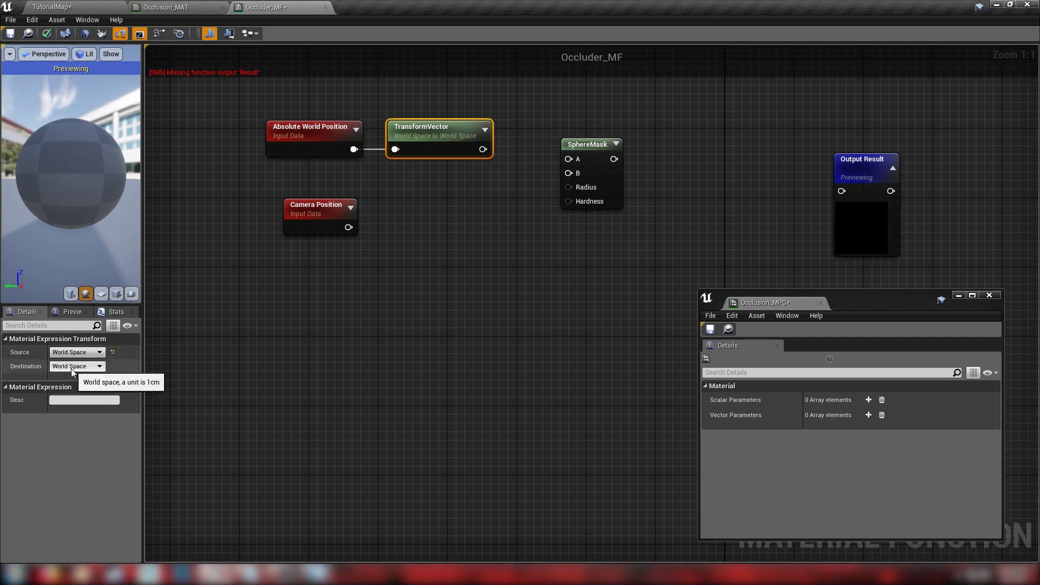
pyautogui.click(69, 399)
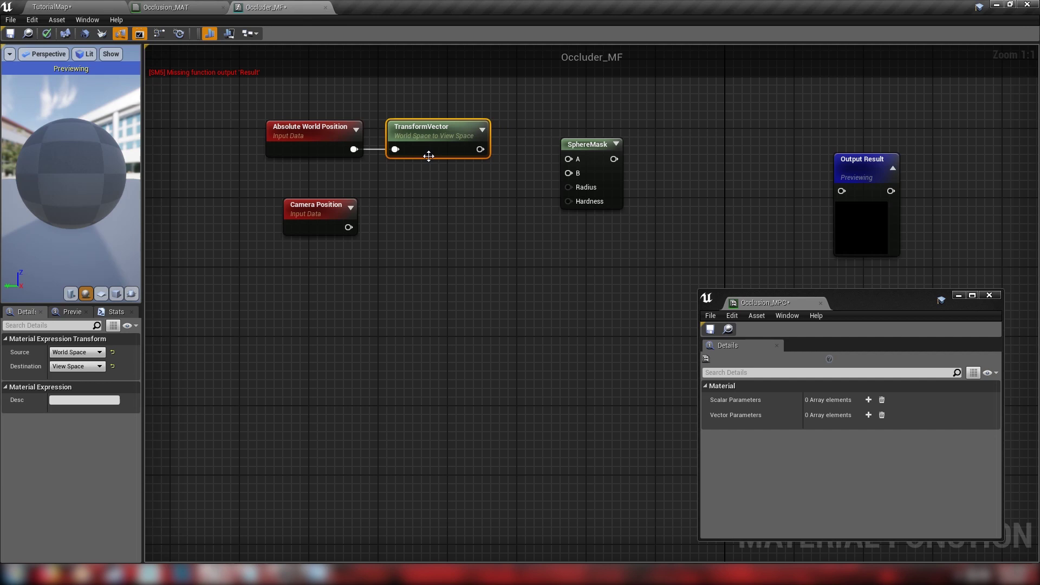
# Step: Duplicate the World-to-View TransformVector and feed Camera Position into the copy
pyautogui.hotkey('ctrl', 'w')
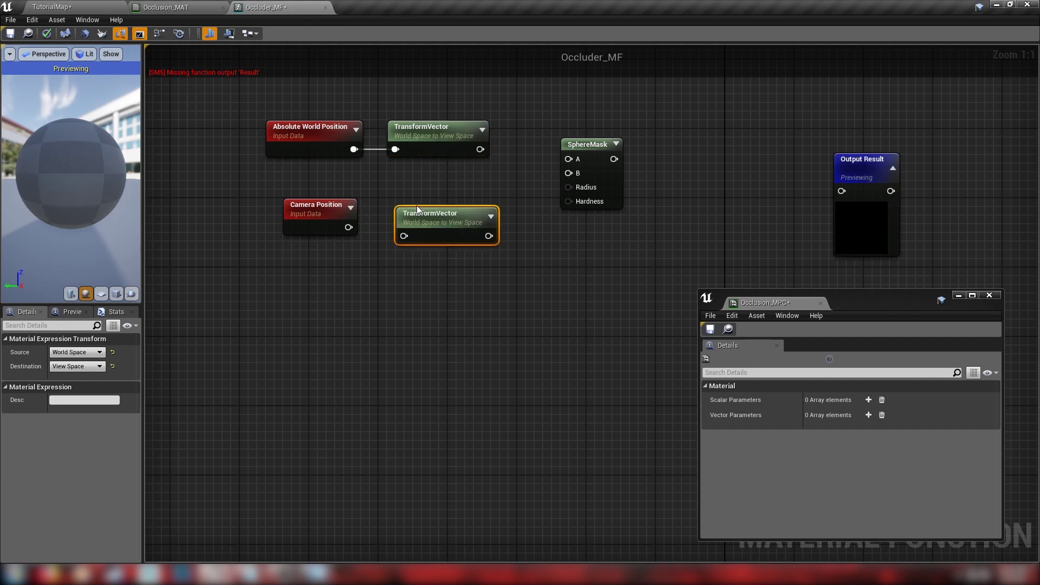
pyautogui.moveTo(394, 227); pyautogui.dragTo(348, 227)
pyautogui.moveTo(272, 104); pyautogui.dragTo(404, 259)
pyautogui.moveTo(474, 251); pyautogui.dragTo(520, 298, button='right')
pyautogui.moveTo(405, 237); pyautogui.dragTo(365, 235)
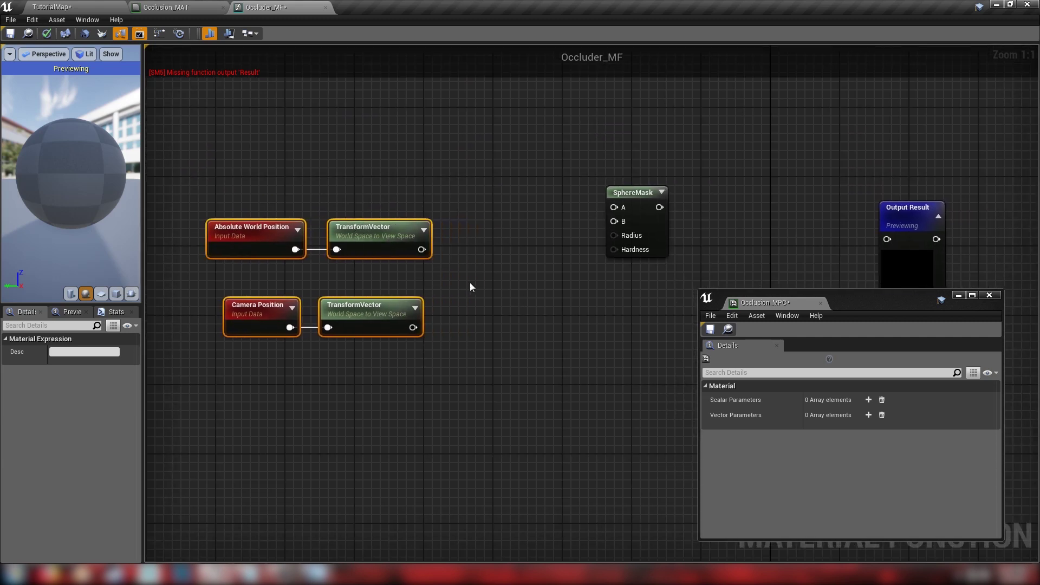
pyautogui.click(428, 256)
# Step: Add a Mask (R G) component mask after each of the two transform nodes
pyautogui.moveTo(421, 250); pyautogui.dragTo(465, 245)
pyautogui.write('compo')
pyautogui.click(492, 290)
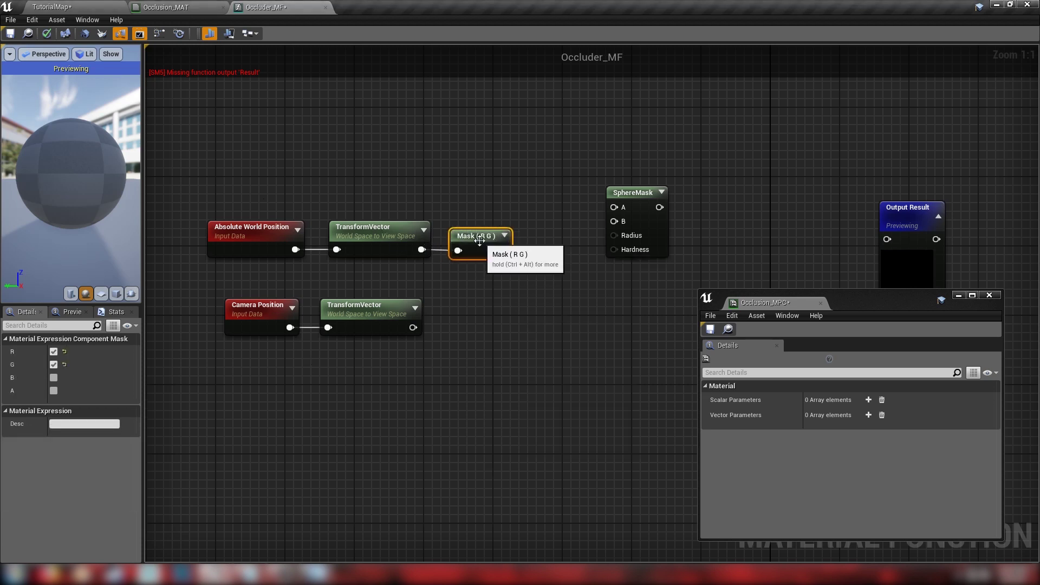
pyautogui.hotkey('ctrl', 'c')
pyautogui.hotkey('ctrl', 'v')
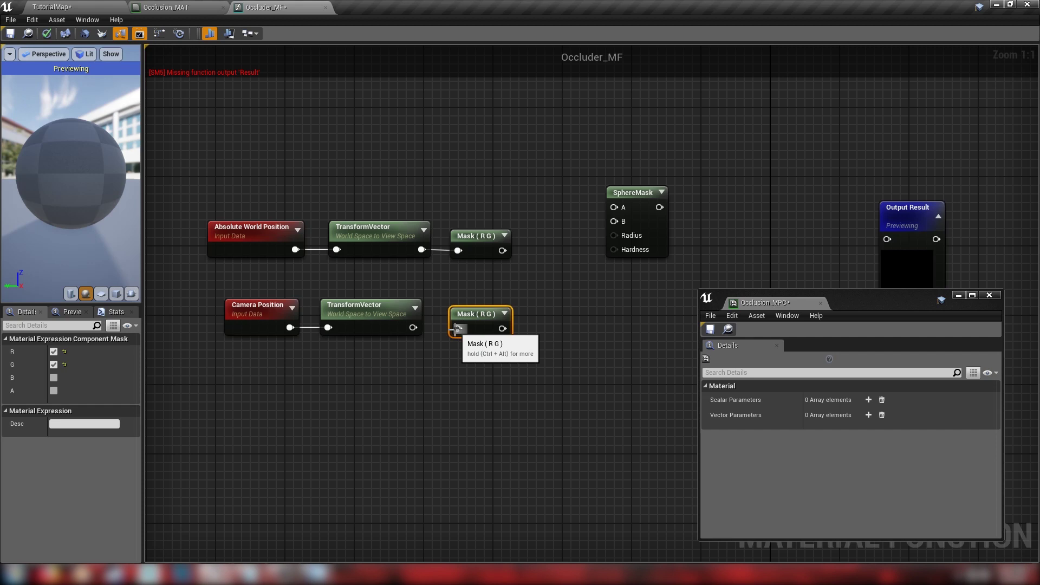
pyautogui.moveTo(463, 320)
pyautogui.mouseDown()
pyautogui.moveTo(472, 320)
pyautogui.moveTo(458, 328)
pyautogui.mouseUp()
# Step: Connect the upper, world-position Mask (R G) into SphereMask's A input
pyautogui.click(257, 247)
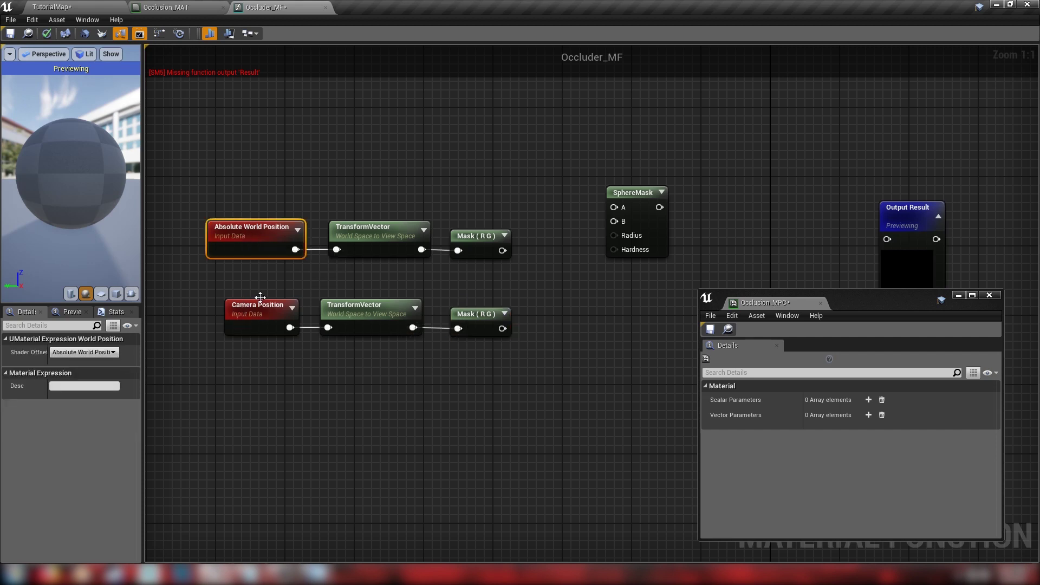
pyautogui.click(462, 319)
pyautogui.click(529, 281)
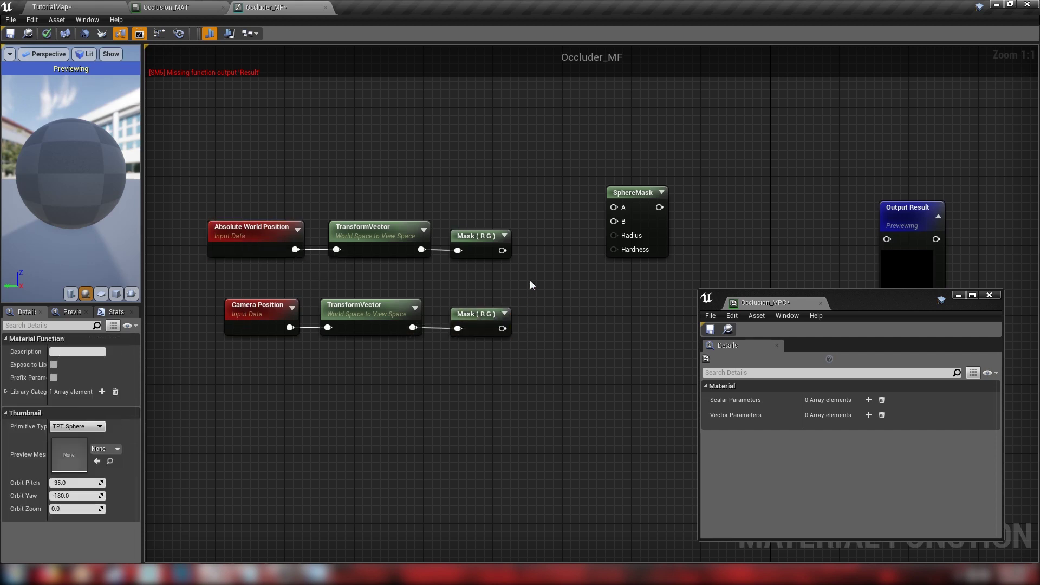
pyautogui.moveTo(548, 278); pyautogui.dragTo(440, 265, button='right')
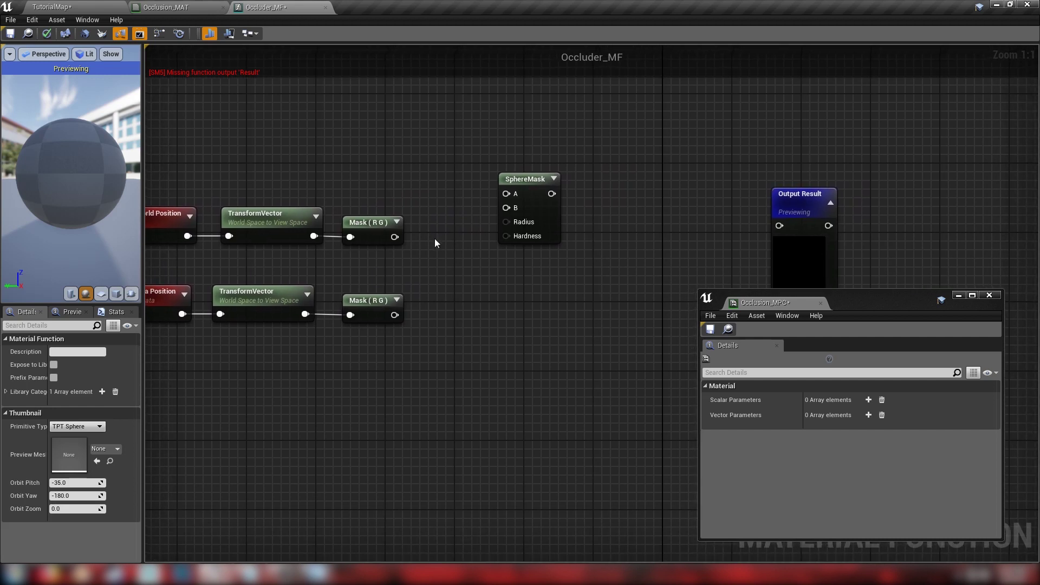
pyautogui.moveTo(440, 226); pyautogui.dragTo(433, 260, button='right')
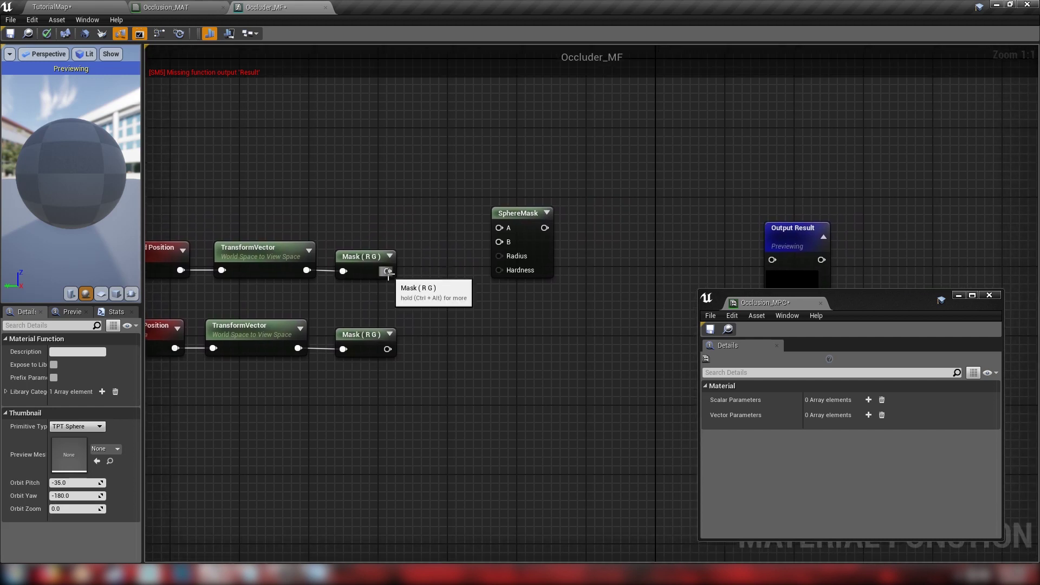
pyautogui.moveTo(387, 270); pyautogui.dragTo(499, 227)
pyautogui.moveTo(453, 290); pyautogui.dragTo(609, 263, button='right')
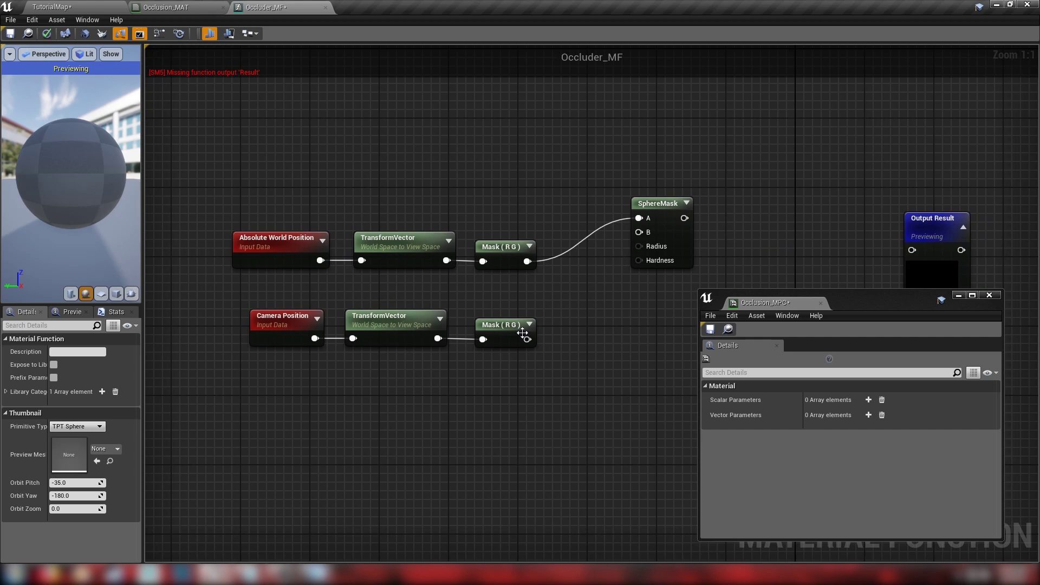
# Step: Wire the lower mask into SphereMask B and invert SphereMask's output with a 1-x node
pyautogui.moveTo(527, 339); pyautogui.dragTo(646, 232)
pyautogui.moveTo(646, 232); pyautogui.dragTo(514, 209, button='right')
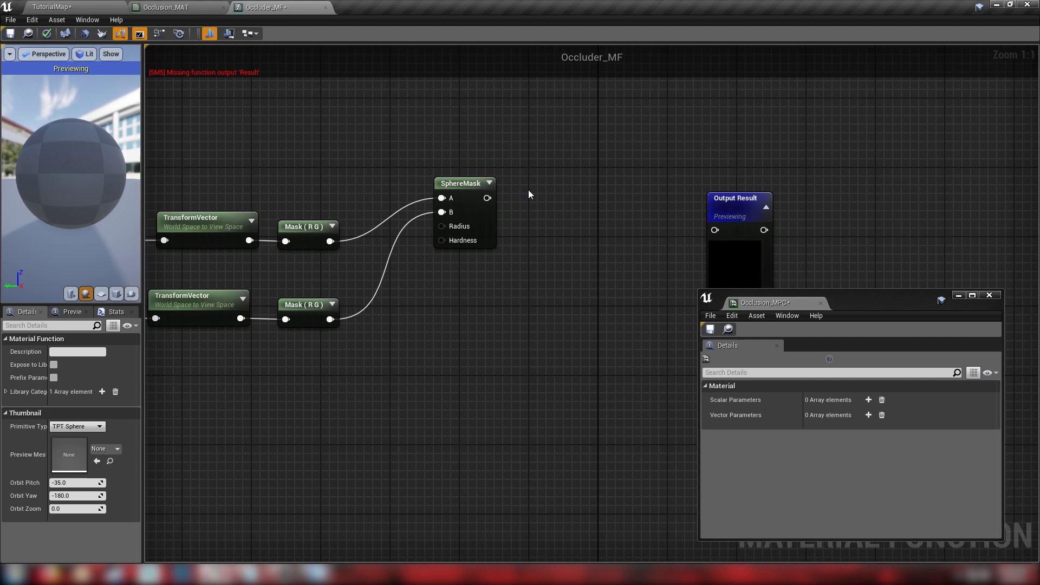
pyautogui.press('o')
pyautogui.click(529, 191)
pyautogui.moveTo(540, 196); pyautogui.dragTo(523, 185)
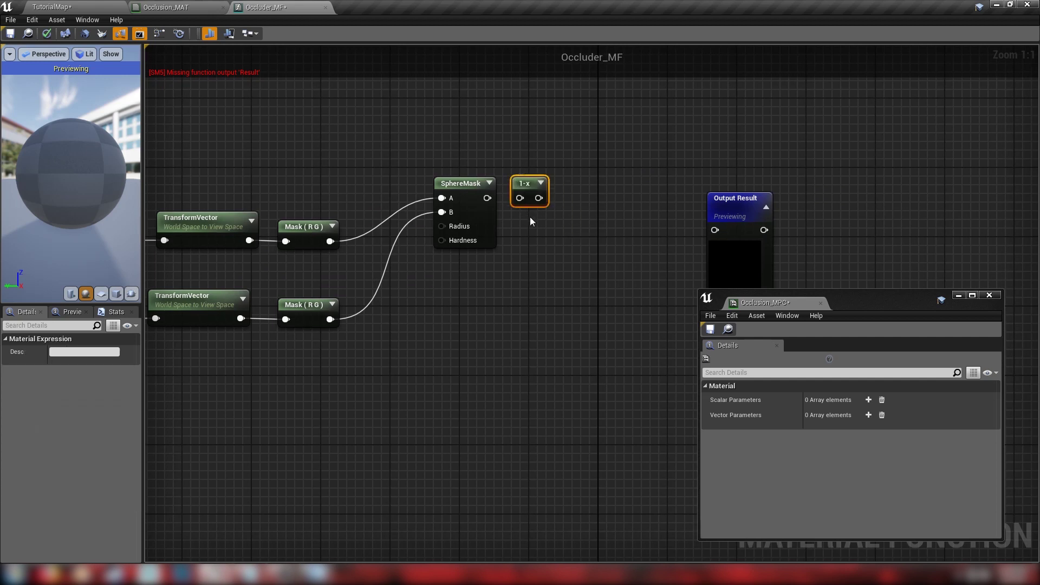
pyautogui.moveTo(519, 197); pyautogui.dragTo(487, 197)
pyautogui.click(438, 196)
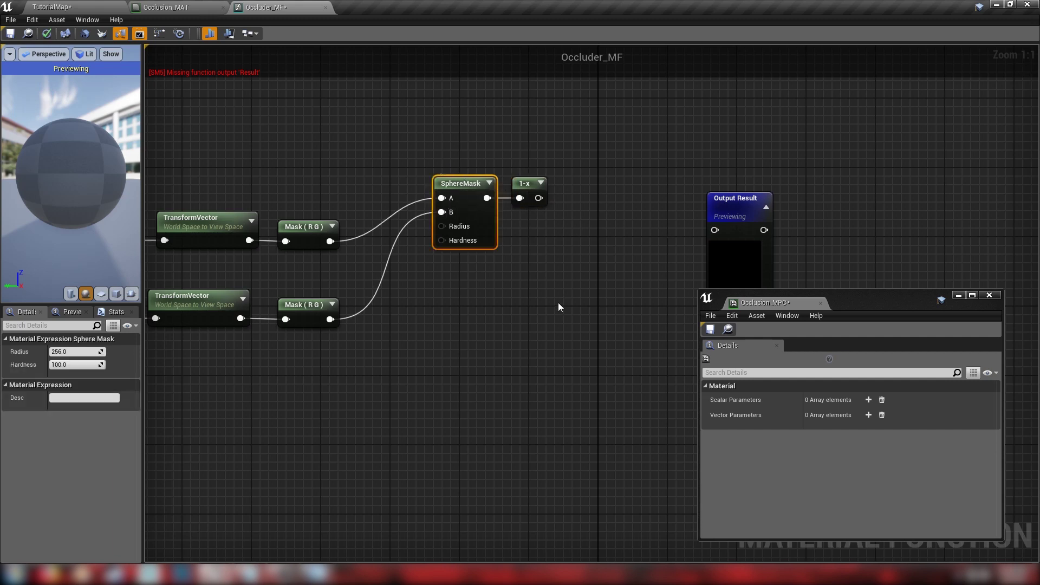
pyautogui.click(528, 191)
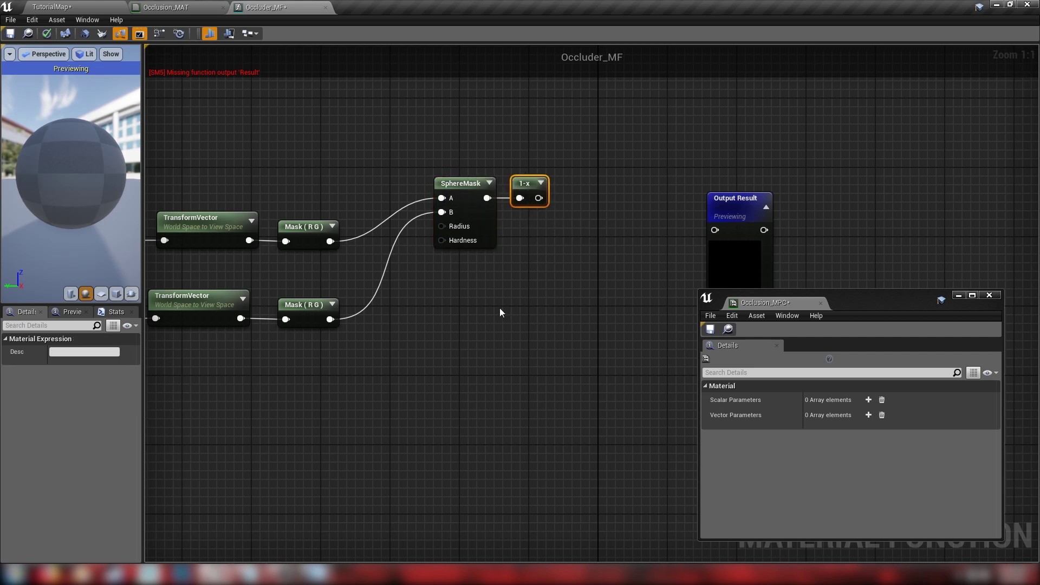
# Step: Add an If node and position it next to the 1-x node
pyautogui.moveTo(493, 309); pyautogui.dragTo(401, 251, button='right')
pyautogui.click(681, 281)
pyautogui.rightClick(512, 205)
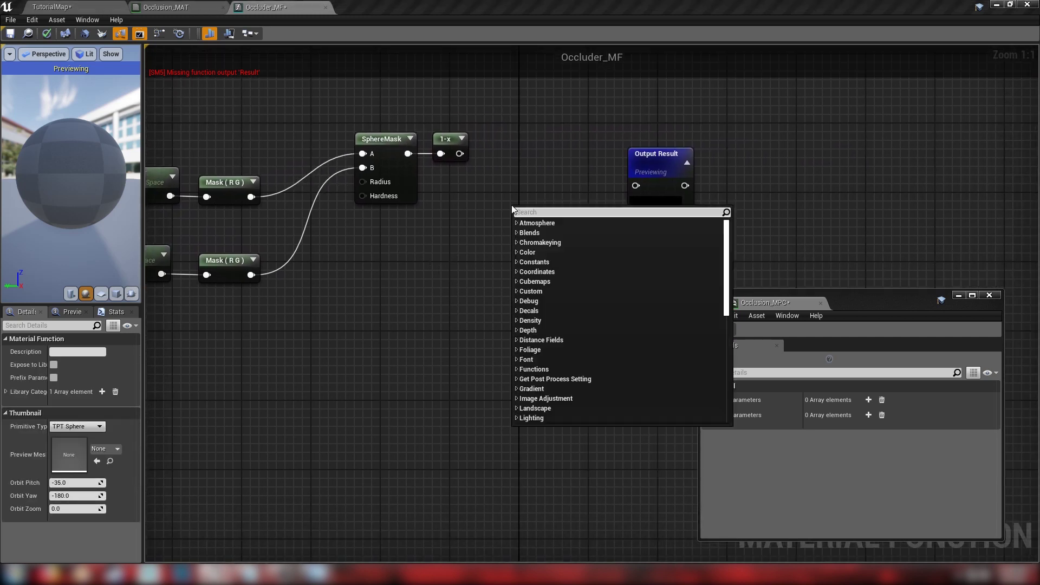
pyautogui.write('if')
pyautogui.click(548, 271)
pyautogui.moveTo(548, 275); pyautogui.dragTo(678, 269, button='right')
pyautogui.moveTo(693, 193); pyautogui.dragTo(683, 176)
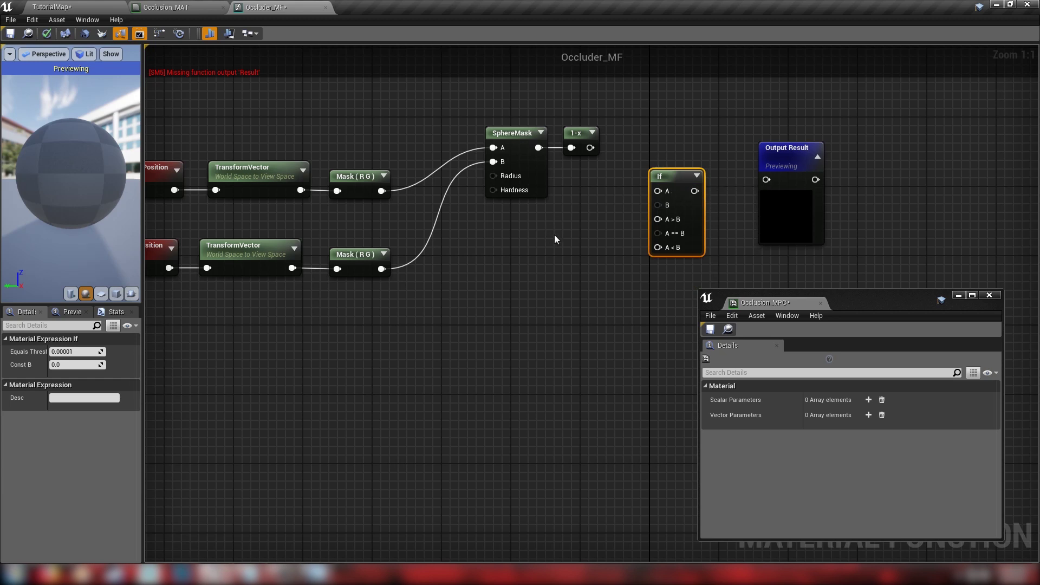
pyautogui.moveTo(586, 215); pyautogui.dragTo(610, 204, button='right')
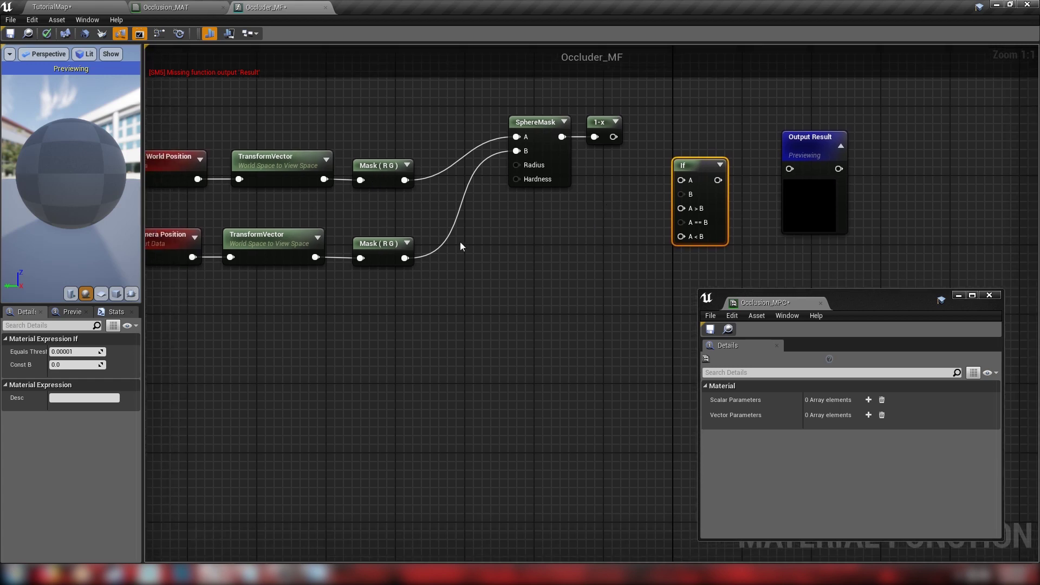
pyautogui.moveTo(519, 225); pyautogui.dragTo(499, 252, button='right')
pyautogui.moveTo(679, 190); pyautogui.dragTo(695, 173)
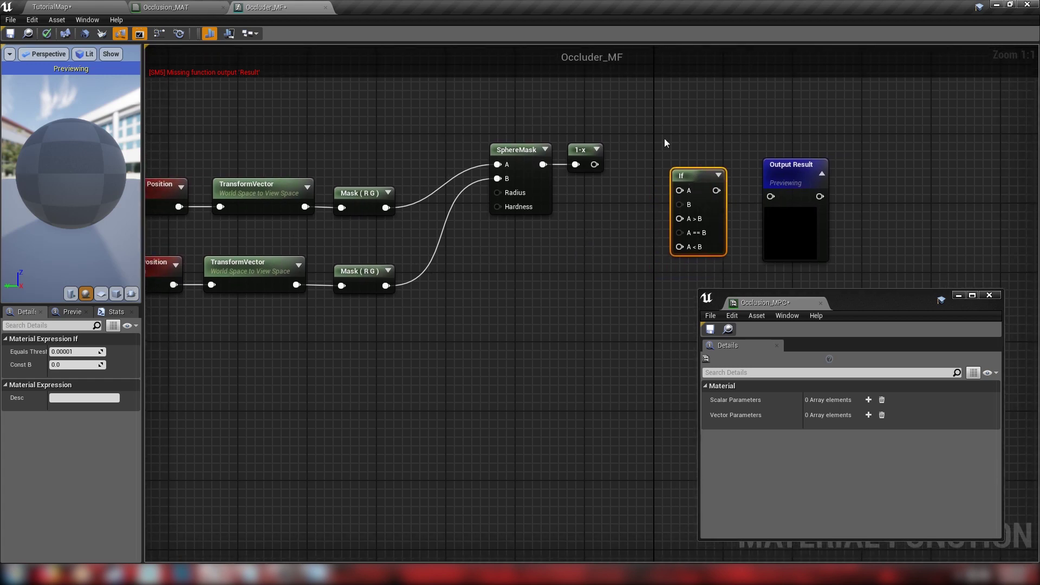
pyautogui.moveTo(611, 200); pyautogui.dragTo(623, 225, button='right')
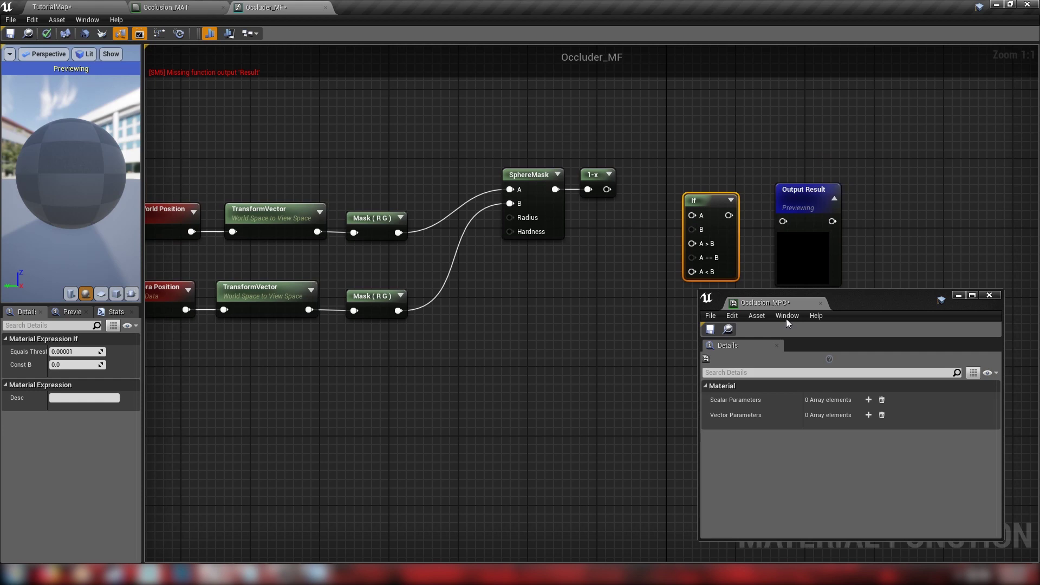
# Step: Add a scalar parameter named Distance with default 1000 to Occlusion_MPC and save it
pyautogui.click(864, 300)
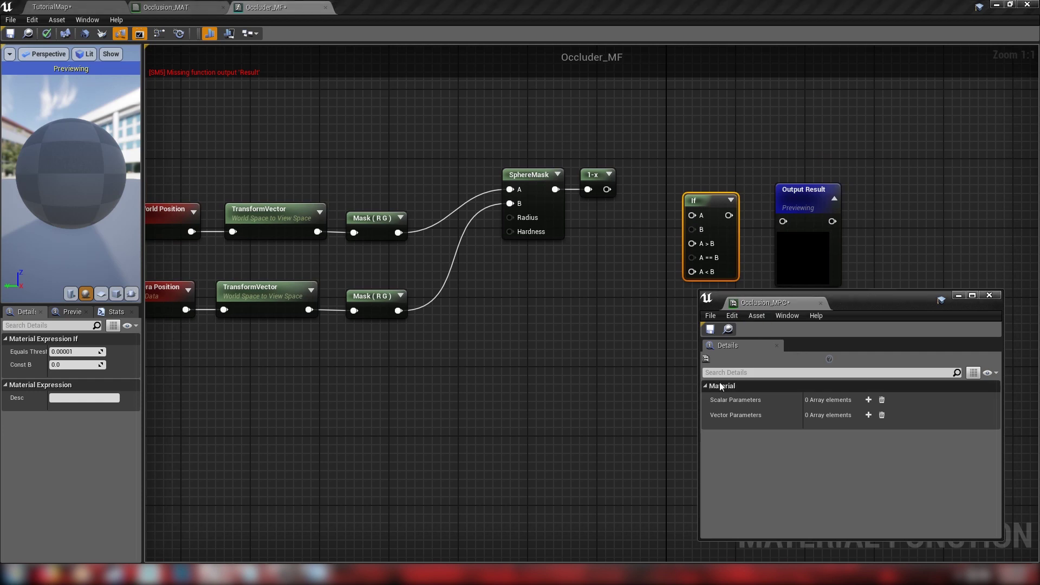
pyautogui.click(869, 402)
pyautogui.click(869, 400)
pyautogui.click(710, 414)
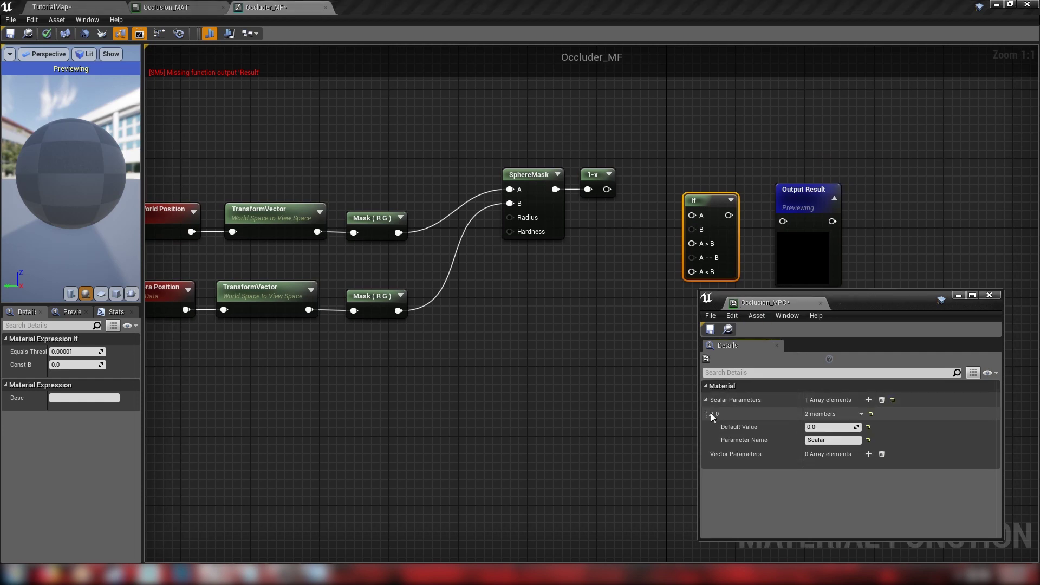
pyautogui.click(829, 440)
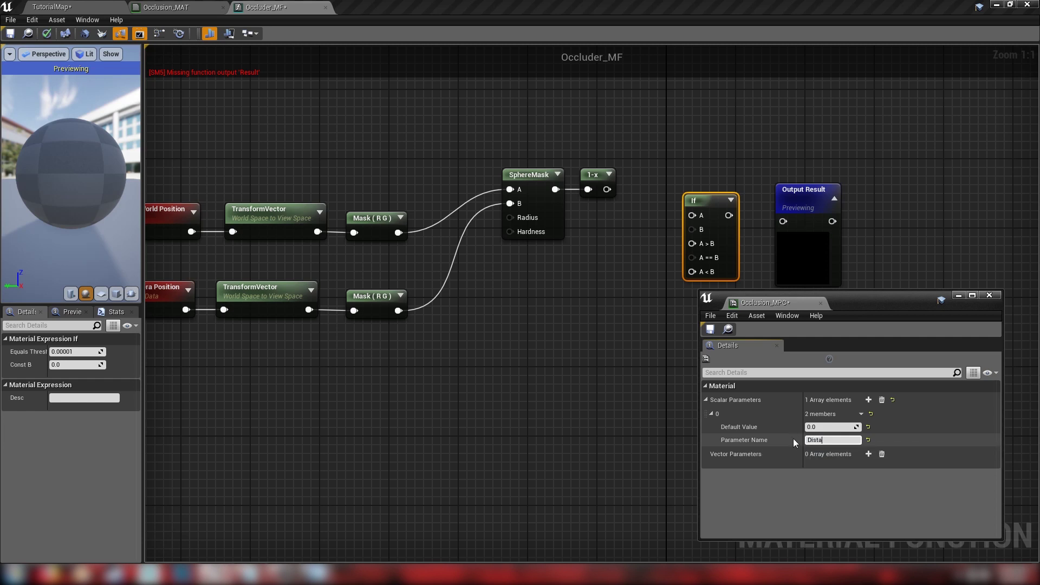
pyautogui.click(820, 427)
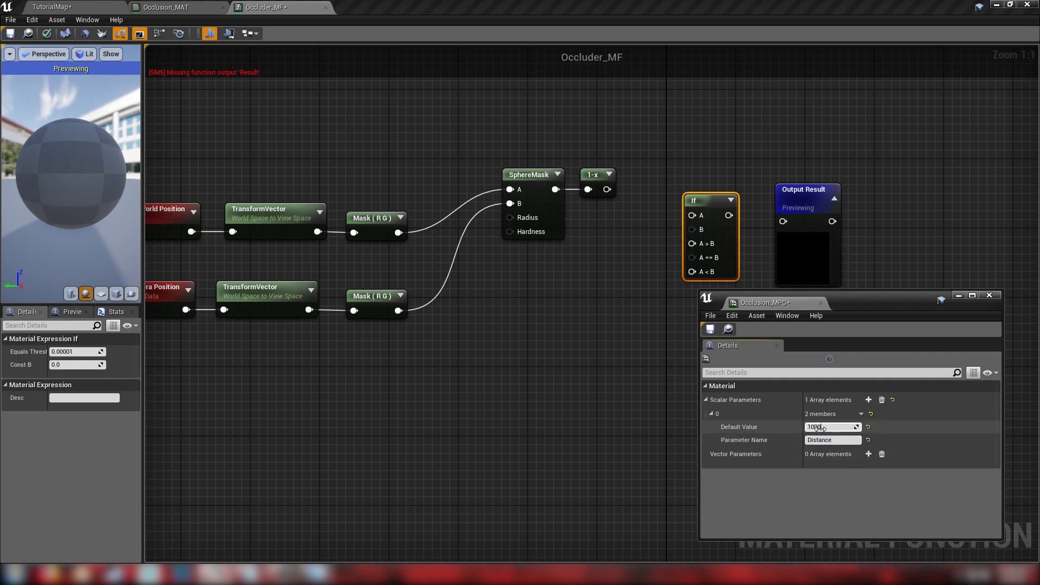
pyautogui.write('1000')
pyautogui.press('Return')
pyautogui.click(709, 329)
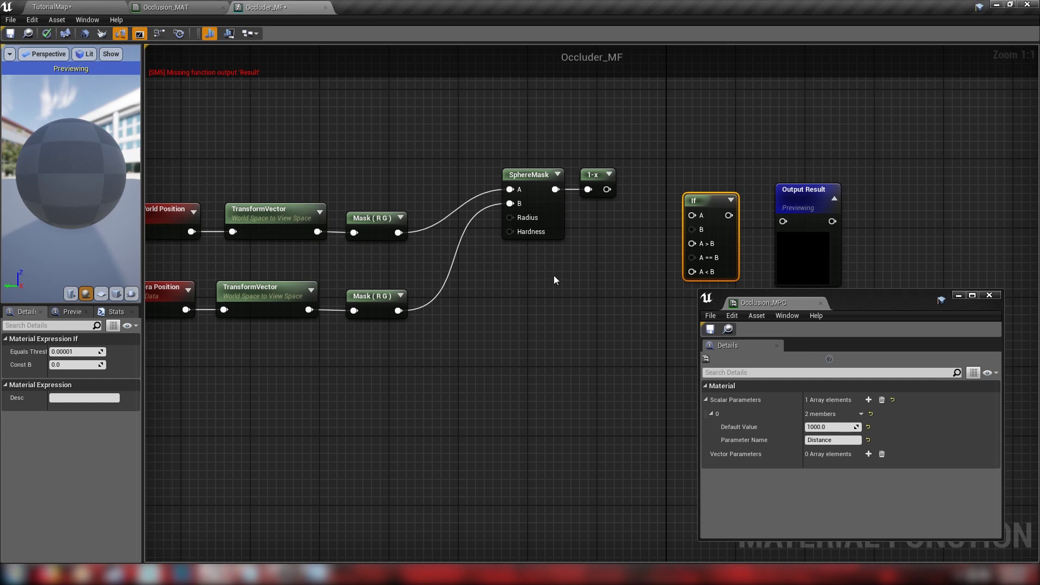
# Step: Add a Collection Parameter node reading Distance and wire it into the If node's A input
pyautogui.rightClick(553, 293)
pyautogui.write('coll')
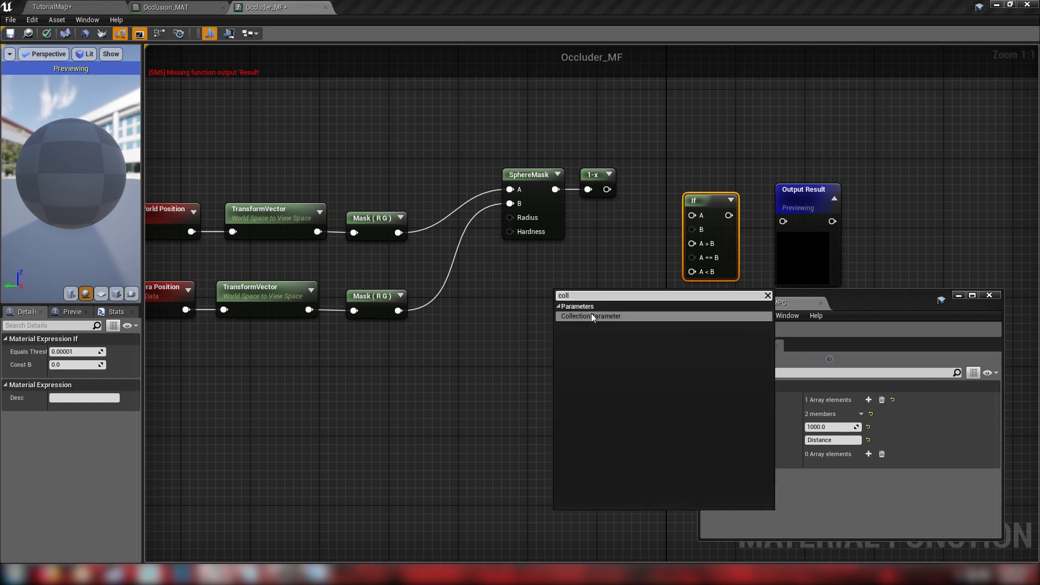
pyautogui.click(591, 317)
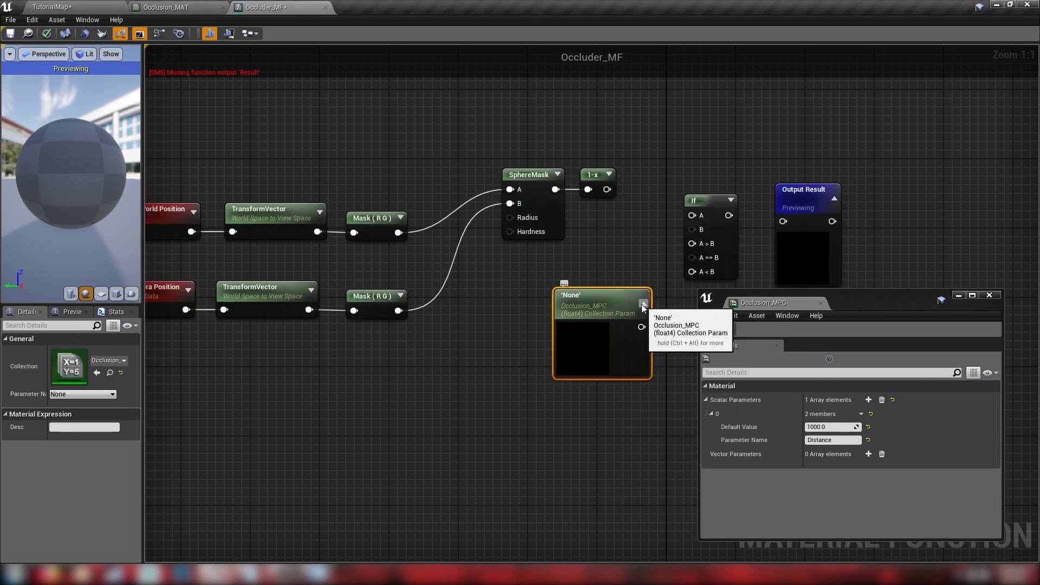
pyautogui.click(82, 394)
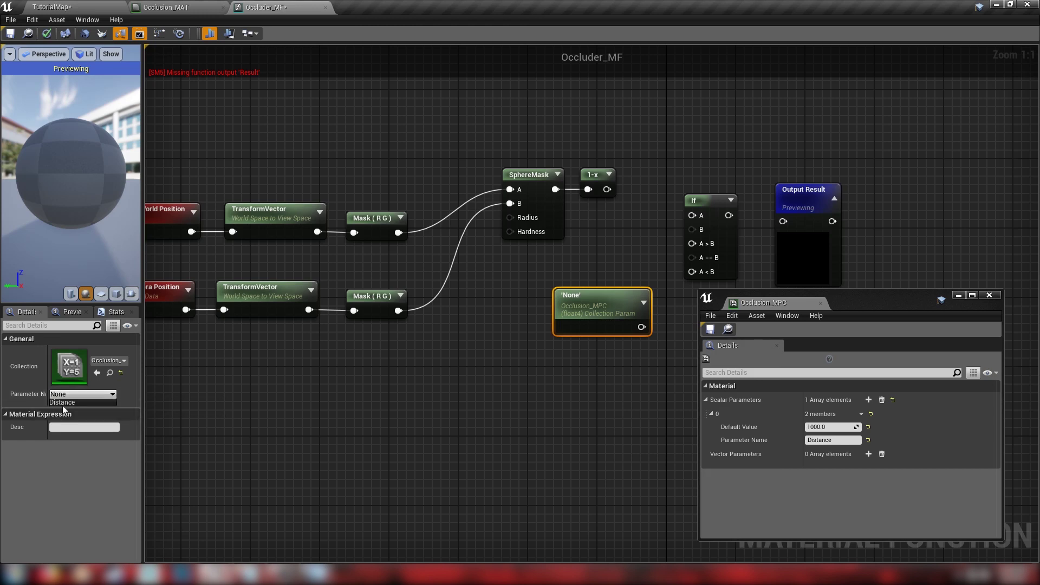
pyautogui.click(63, 405)
pyautogui.moveTo(641, 327); pyautogui.dragTo(692, 215)
pyautogui.moveTo(599, 319); pyautogui.dragTo(608, 126)
pyautogui.moveTo(617, 152); pyautogui.dragTo(619, 195, button='right')
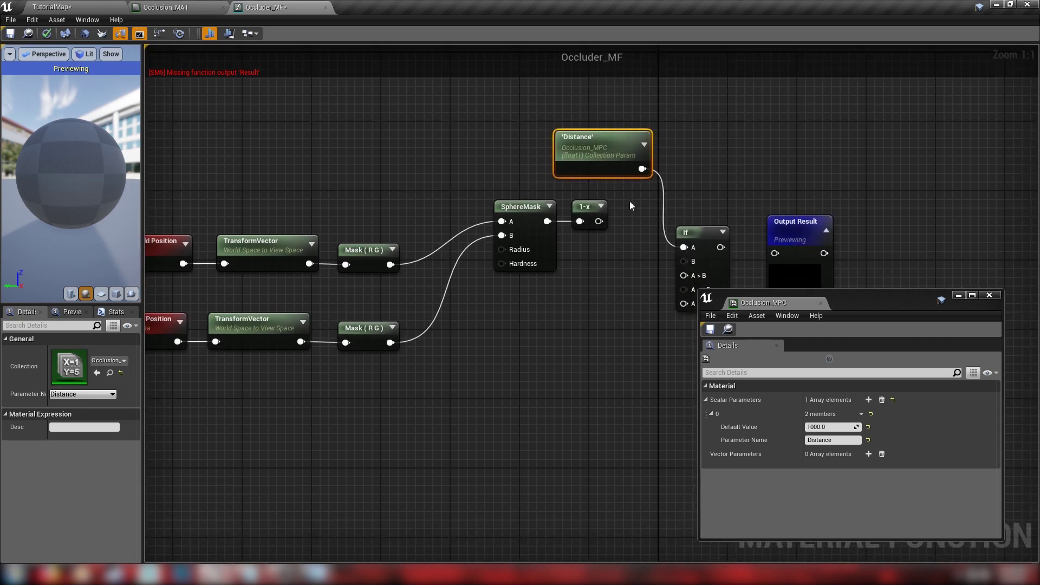
pyautogui.moveTo(578, 308); pyautogui.dragTo(649, 298, button='right')
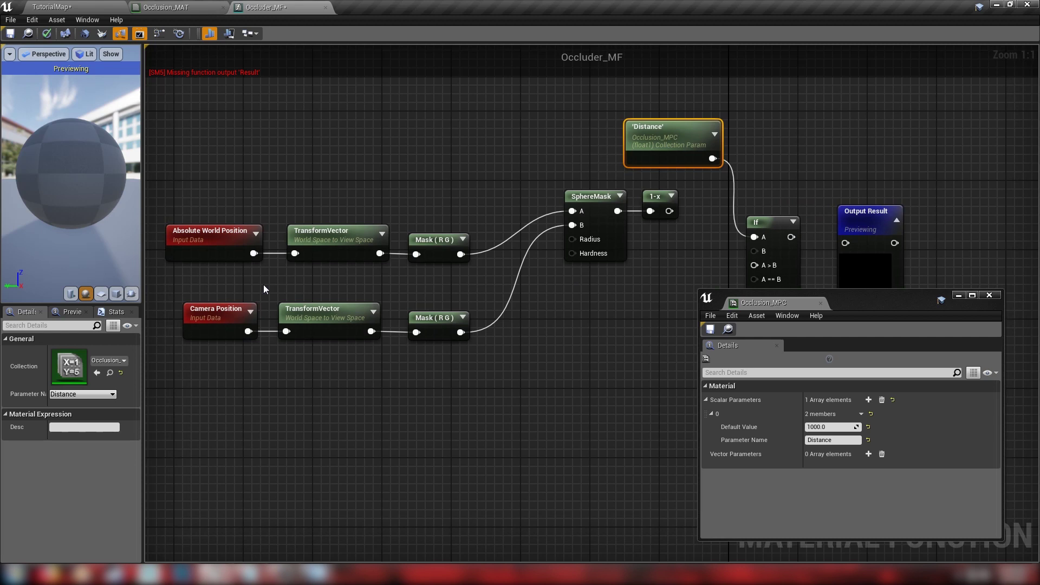
# Step: Subtract Camera Position from Absolute World Position with a new Subtract node
pyautogui.moveTo(256, 271); pyautogui.dragTo(327, 276, button='right')
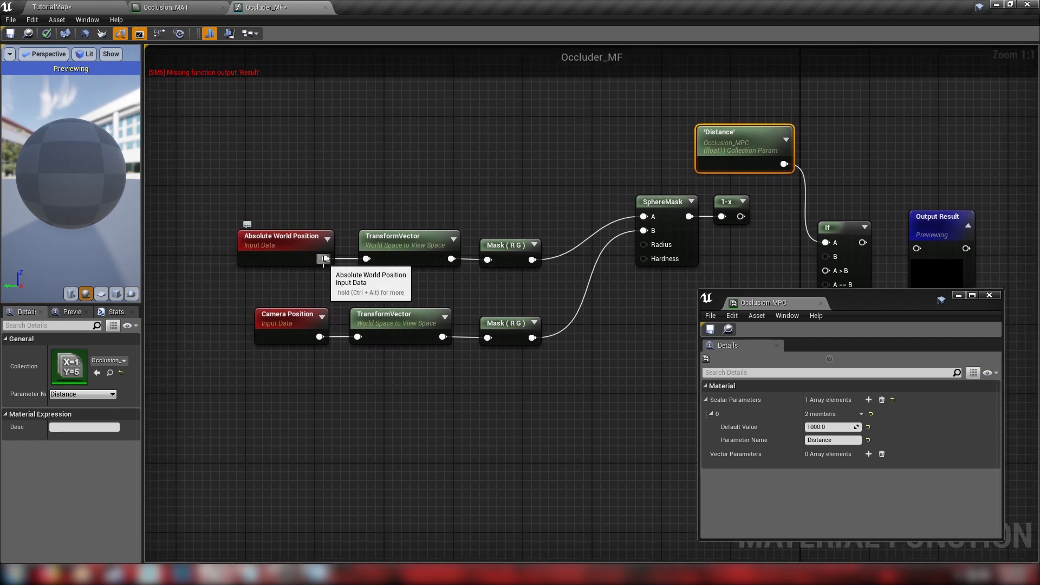
pyautogui.moveTo(325, 259); pyautogui.dragTo(363, 169)
pyautogui.write('s')
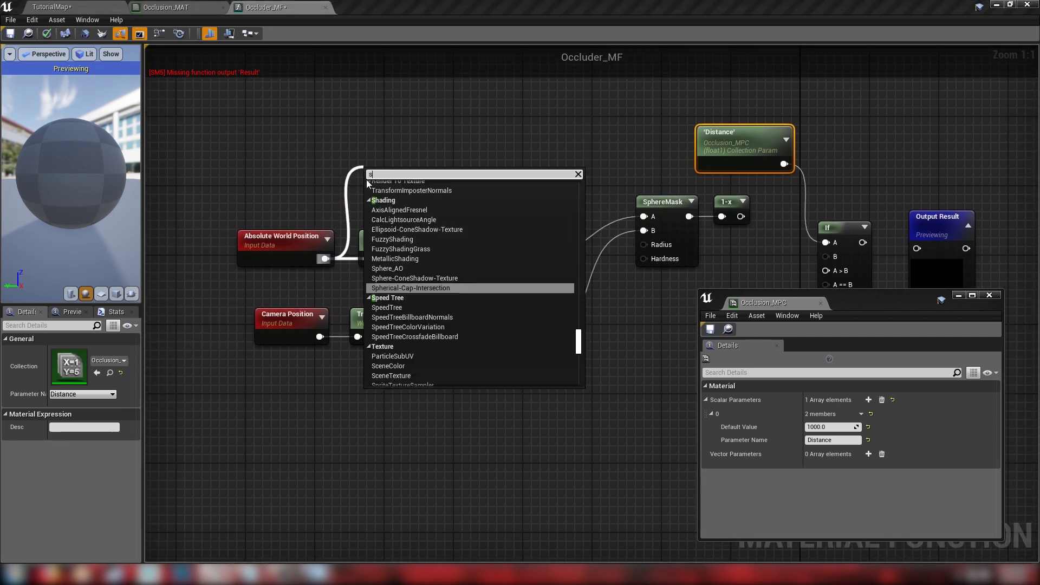
pyautogui.write('ubtr')
pyautogui.press('Return')
pyautogui.moveTo(395, 202); pyautogui.dragTo(406, 167)
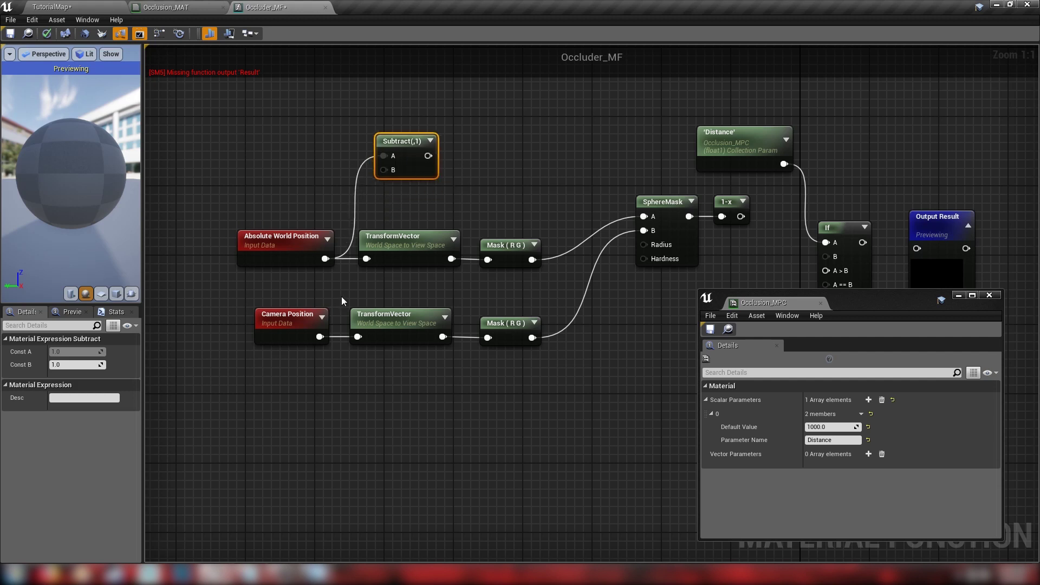
pyautogui.moveTo(320, 337); pyautogui.dragTo(444, 157)
# Step: Pass the difference through Abs and VectorLength, feeding the length into the If node's B input
pyautogui.write('abs')
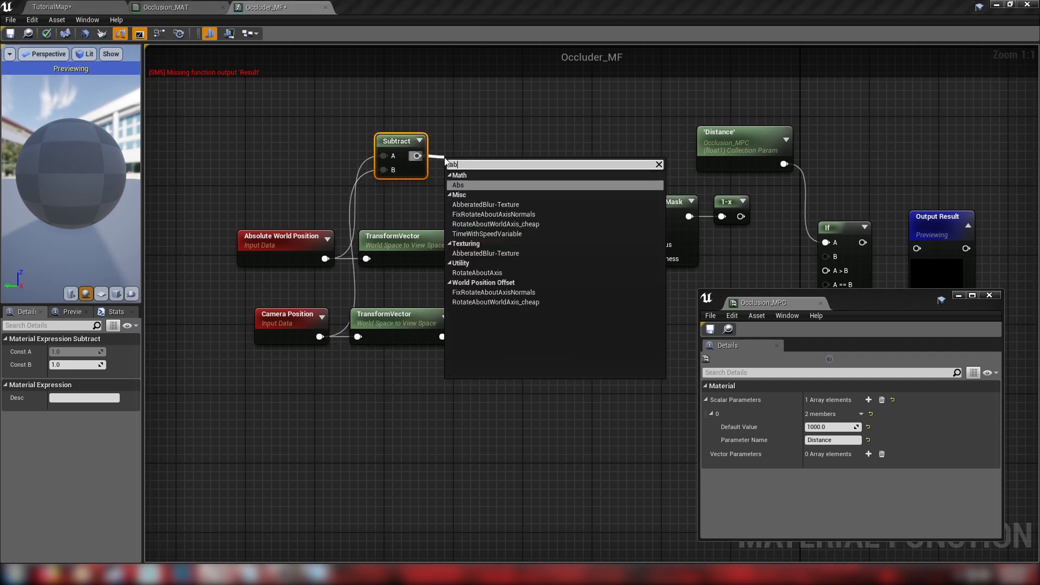
pyautogui.click(469, 187)
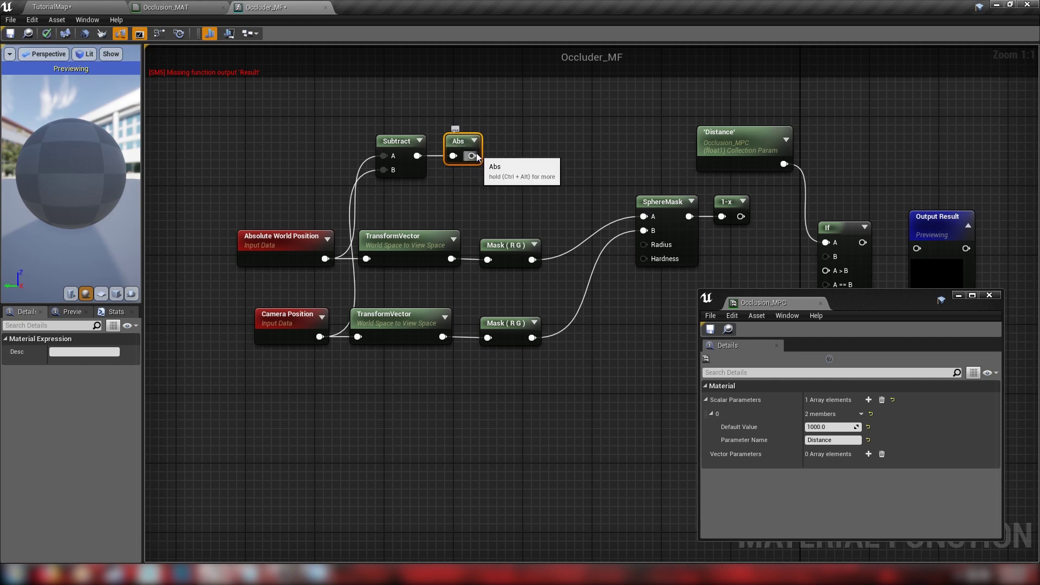
pyautogui.moveTo(473, 156); pyautogui.dragTo(505, 158)
pyautogui.write('vecto')
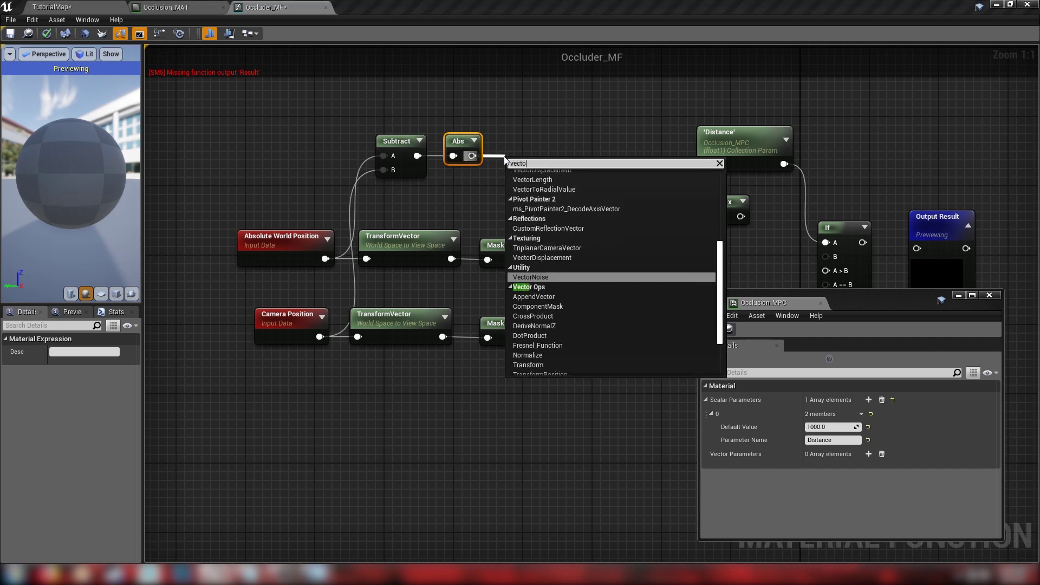
pyautogui.write('r ')
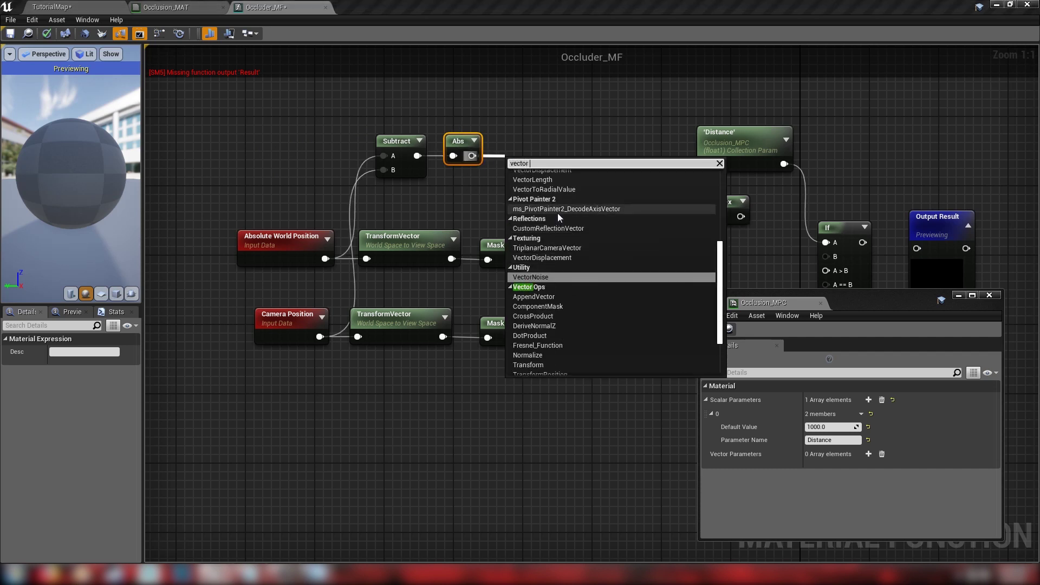
pyautogui.write('len')
pyautogui.click(538, 184)
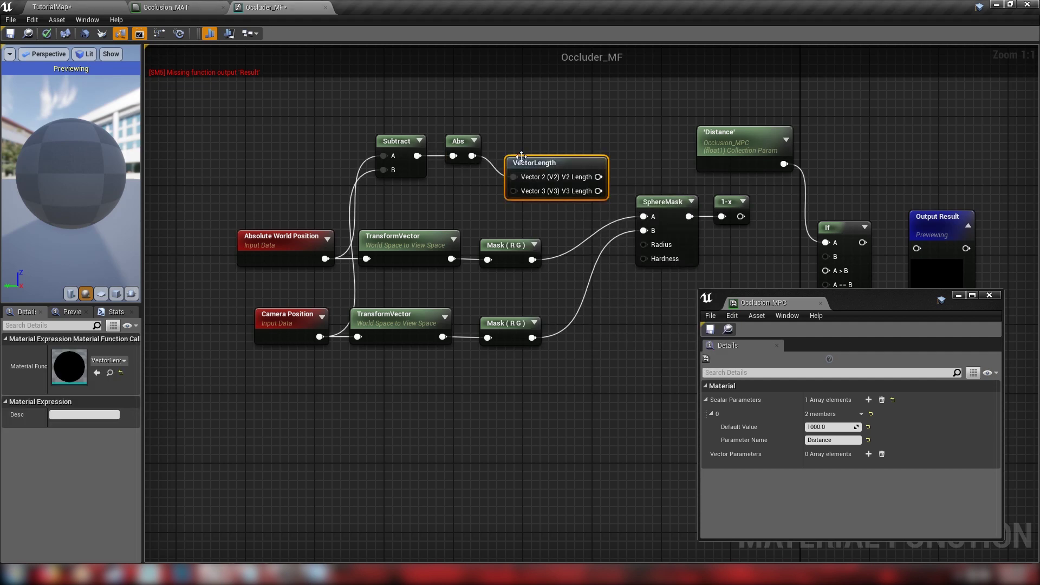
pyautogui.moveTo(521, 156); pyautogui.dragTo(472, 157)
pyautogui.moveTo(538, 136); pyautogui.dragTo(528, 135)
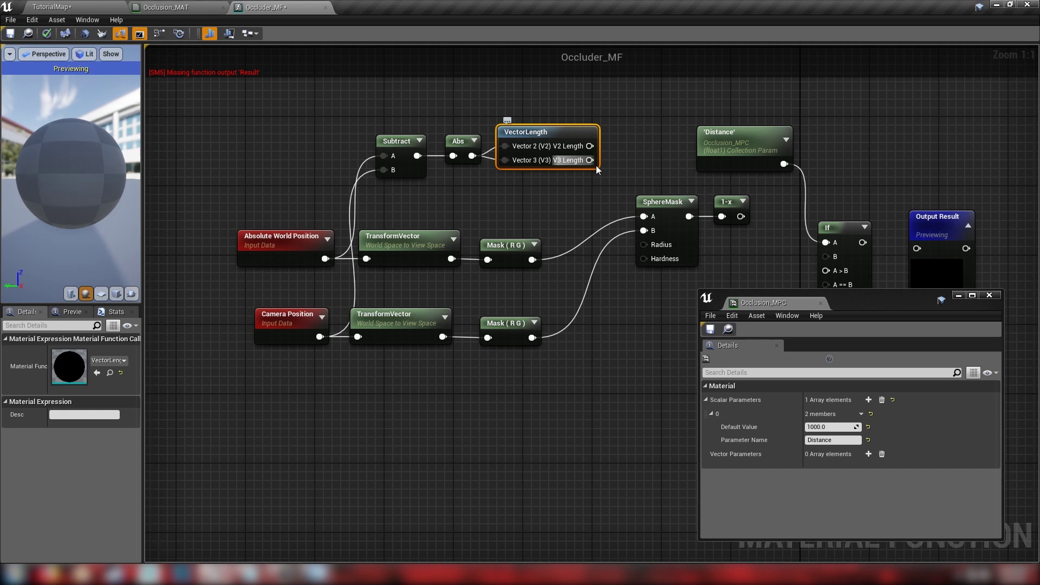
pyautogui.moveTo(596, 165); pyautogui.dragTo(452, 120, button='right')
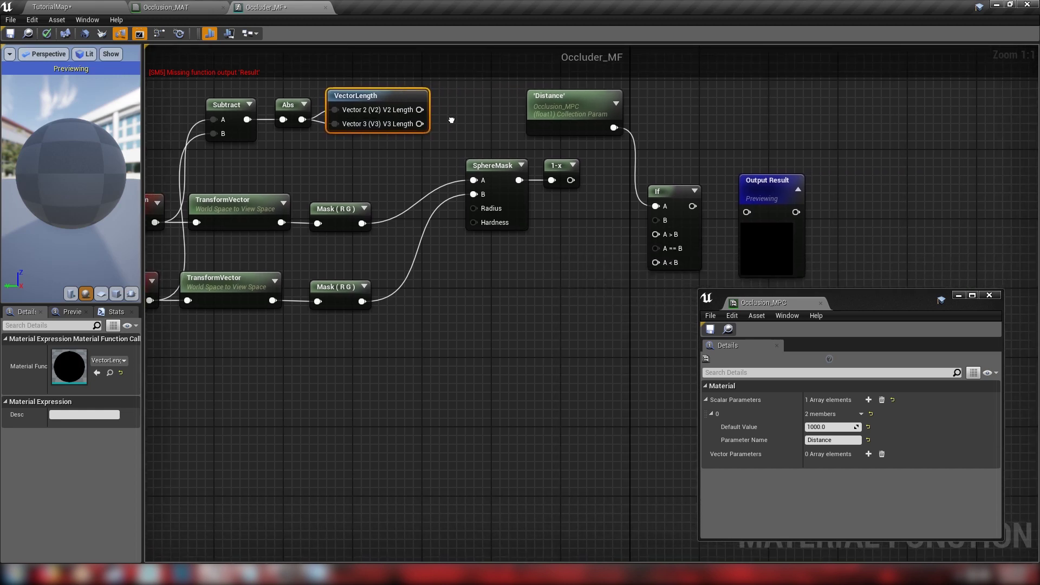
pyautogui.moveTo(420, 123); pyautogui.dragTo(656, 220)
# Step: Select the Distance, Absolute World Position and Camera Position nodes to review the graph
pyautogui.moveTo(653, 190); pyautogui.dragTo(747, 192, button='right')
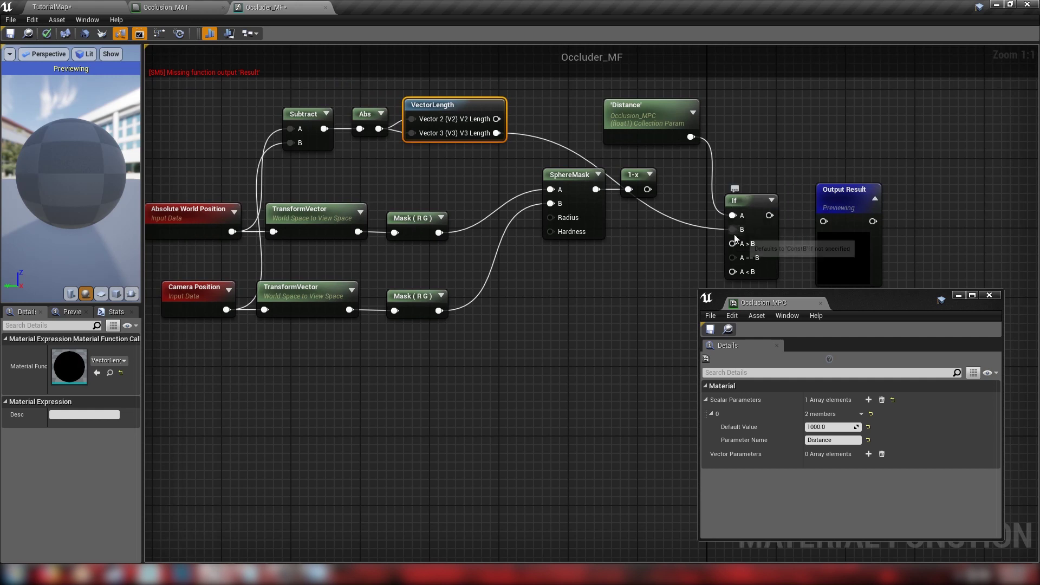
pyautogui.click(656, 121)
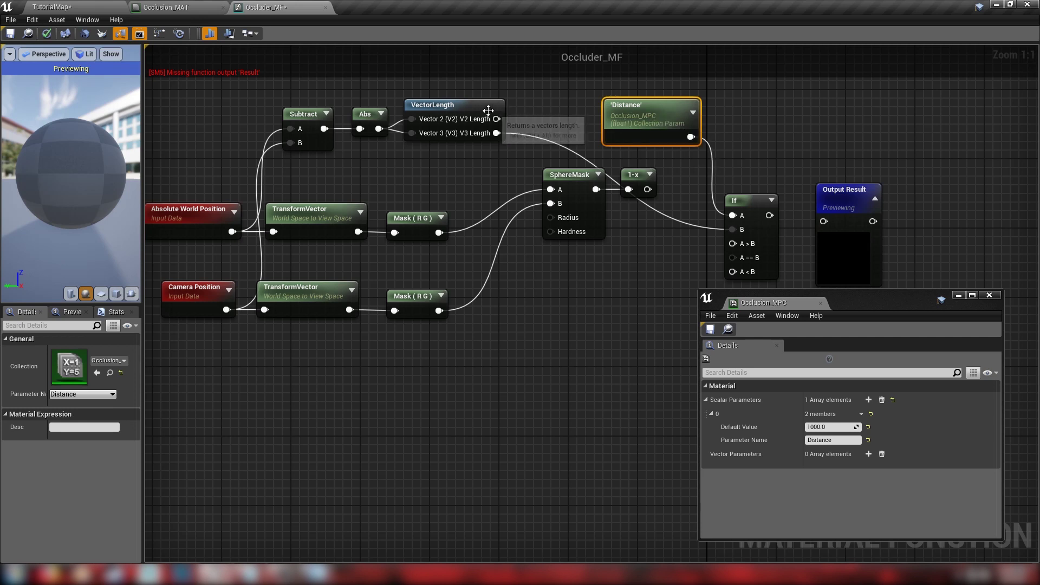
pyautogui.moveTo(471, 285); pyautogui.dragTo(630, 279, button='right')
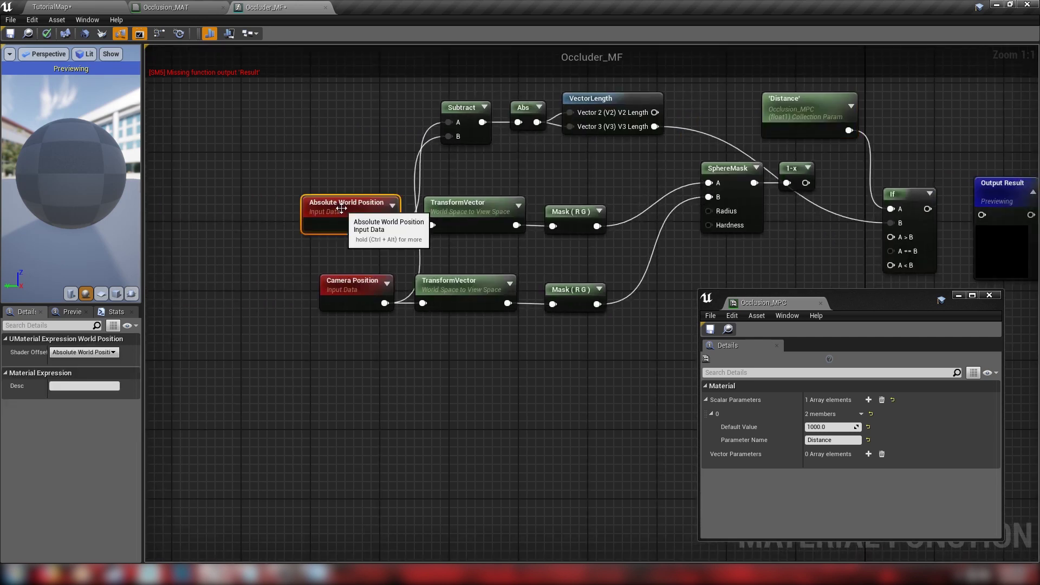
pyautogui.click(346, 216)
pyautogui.click(351, 298)
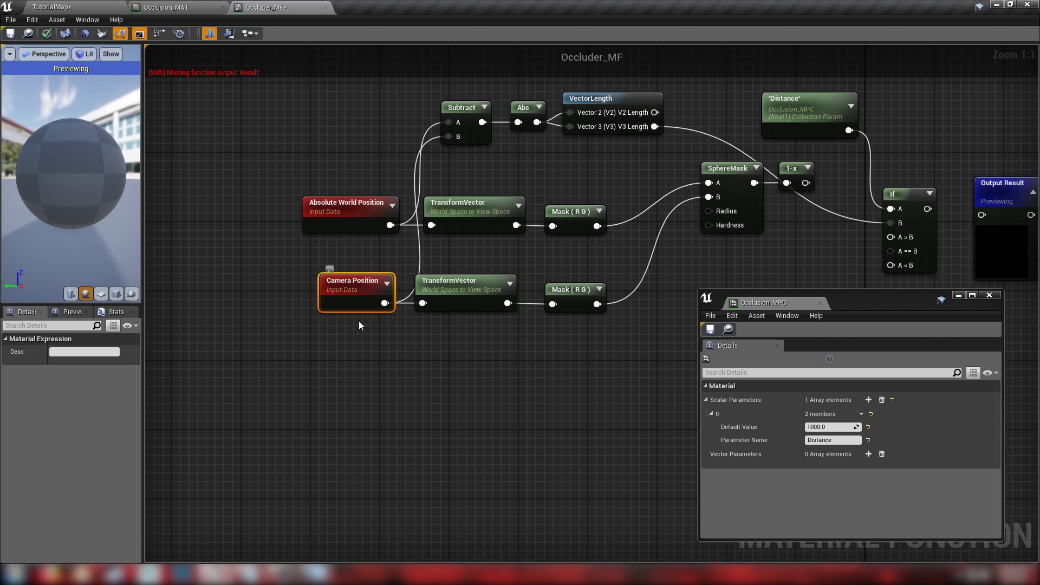
pyautogui.moveTo(350, 325); pyautogui.dragTo(248, 410, button='right')
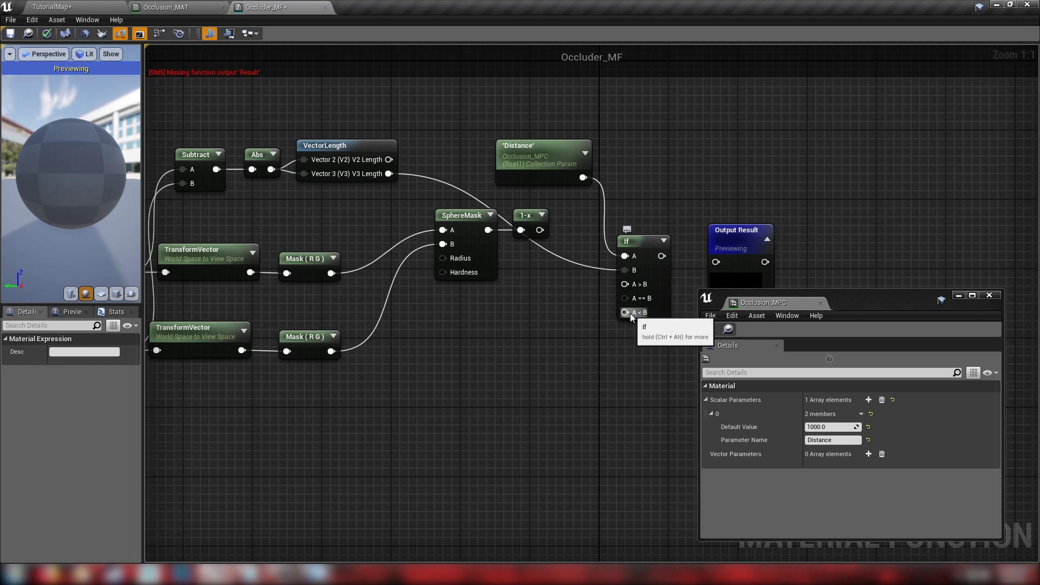
pyautogui.click(589, 340)
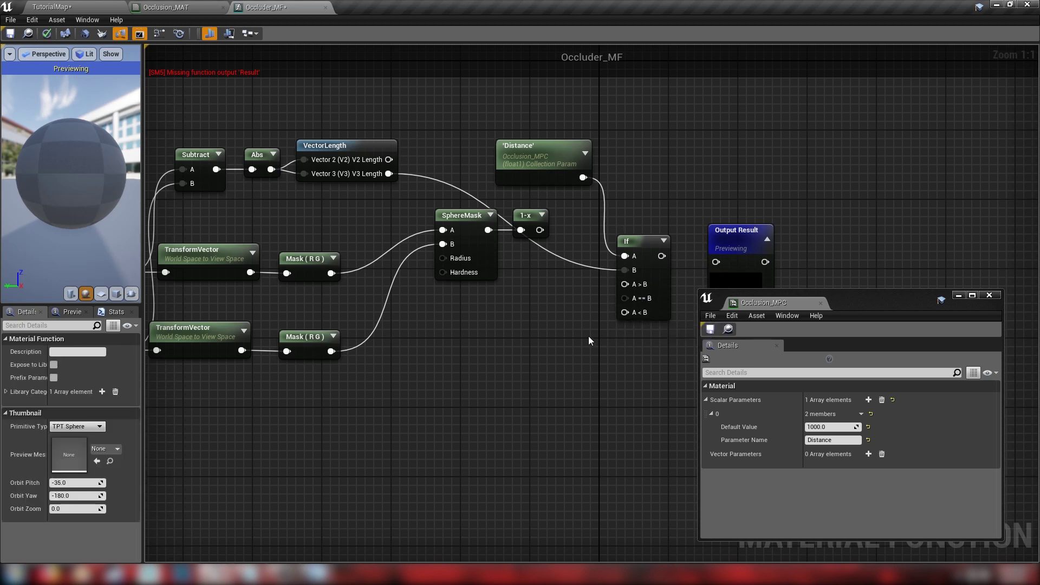
# Step: Add a Constant4Vector and set its colour to white with R, G, B, A all 1
pyautogui.click(603, 339)
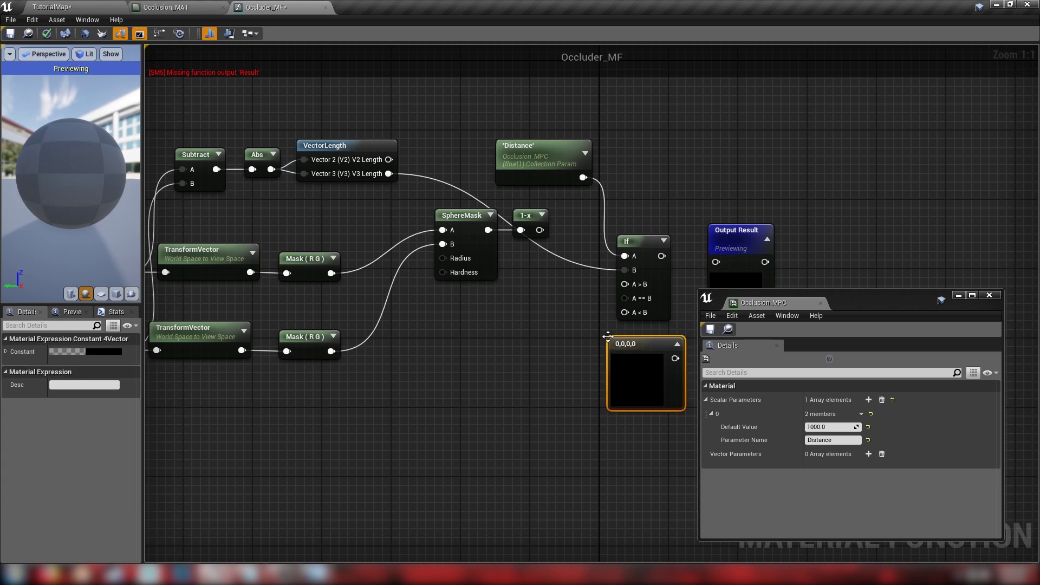
pyautogui.click(677, 345)
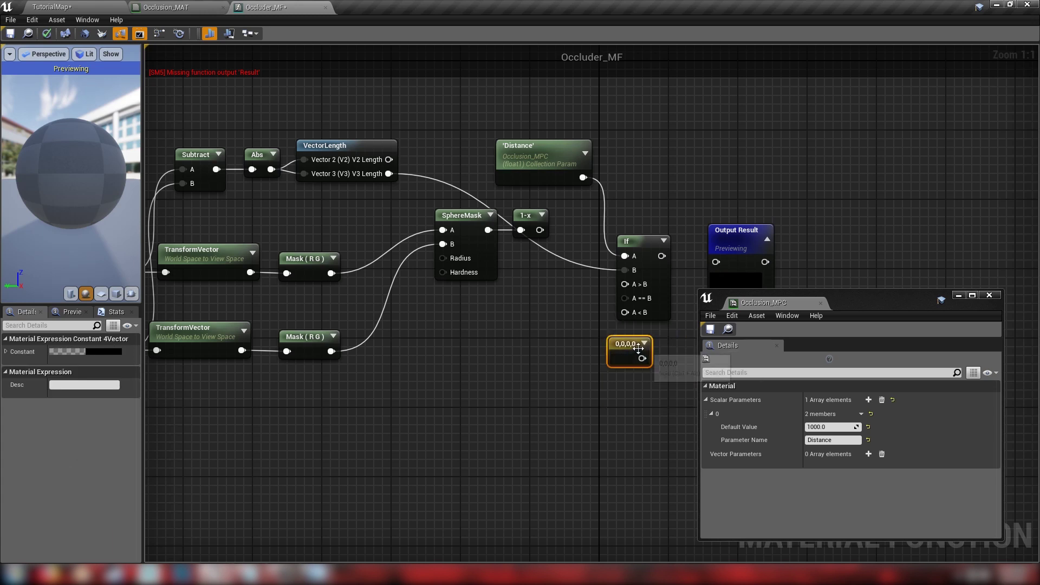
pyautogui.click(70, 351)
pyautogui.click(103, 436)
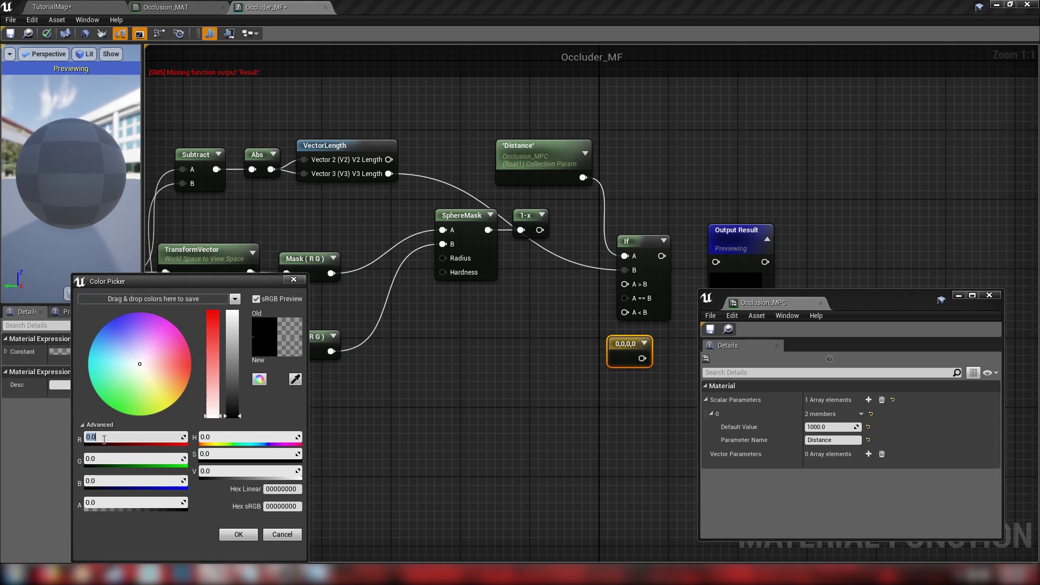
pyautogui.write('1')
pyautogui.press('Tab')
pyautogui.write('1')
pyautogui.press('Tab')
pyautogui.write('1')
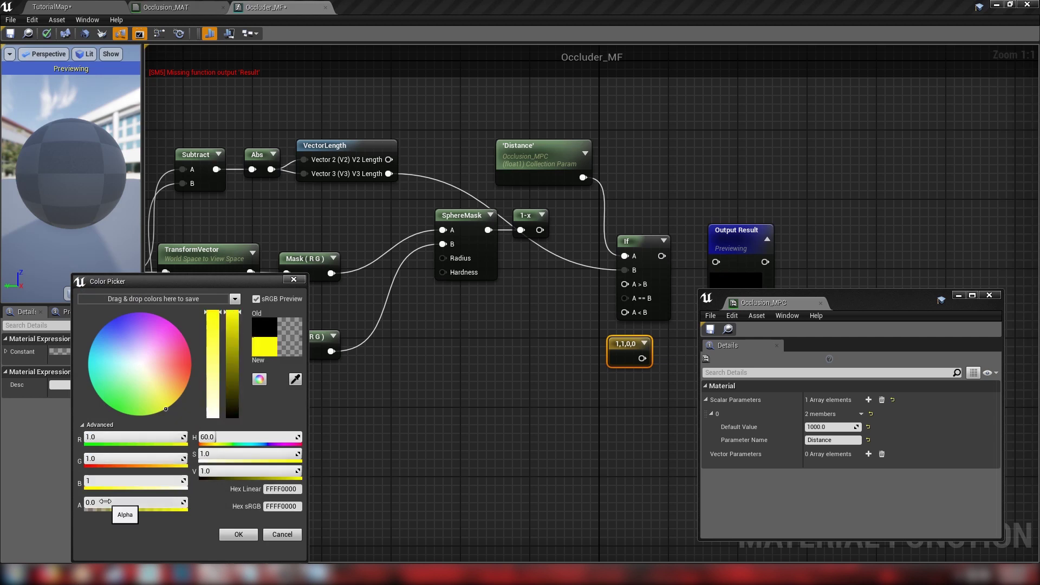
pyautogui.press('Tab')
pyautogui.write('1')
pyautogui.click(238, 534)
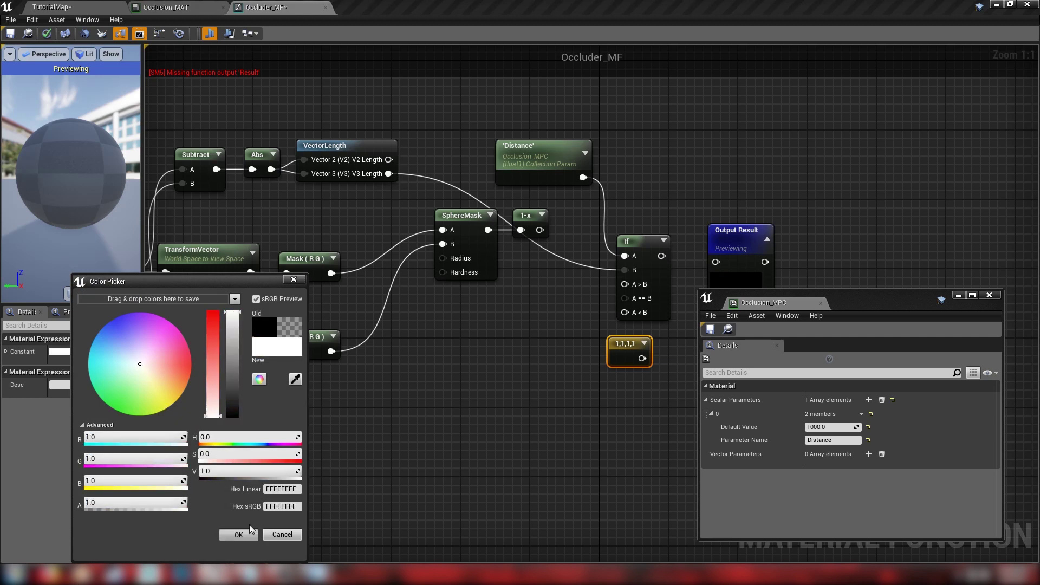
# Step: Connect the white constant to the If node's A<B pin and place it beside the If node
pyautogui.moveTo(642, 358); pyautogui.dragTo(626, 313)
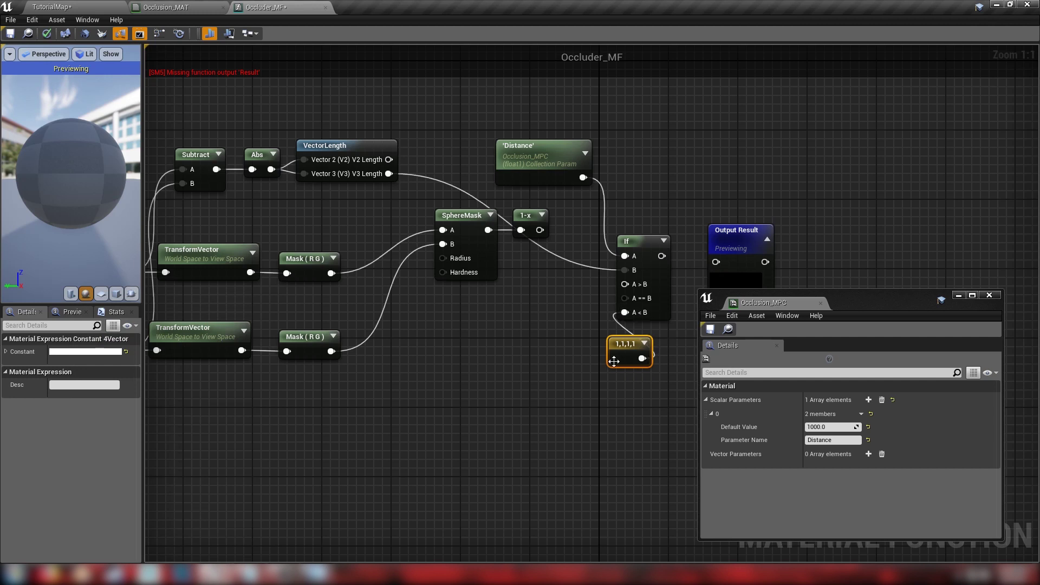
pyautogui.moveTo(620, 349); pyautogui.dragTo(630, 341)
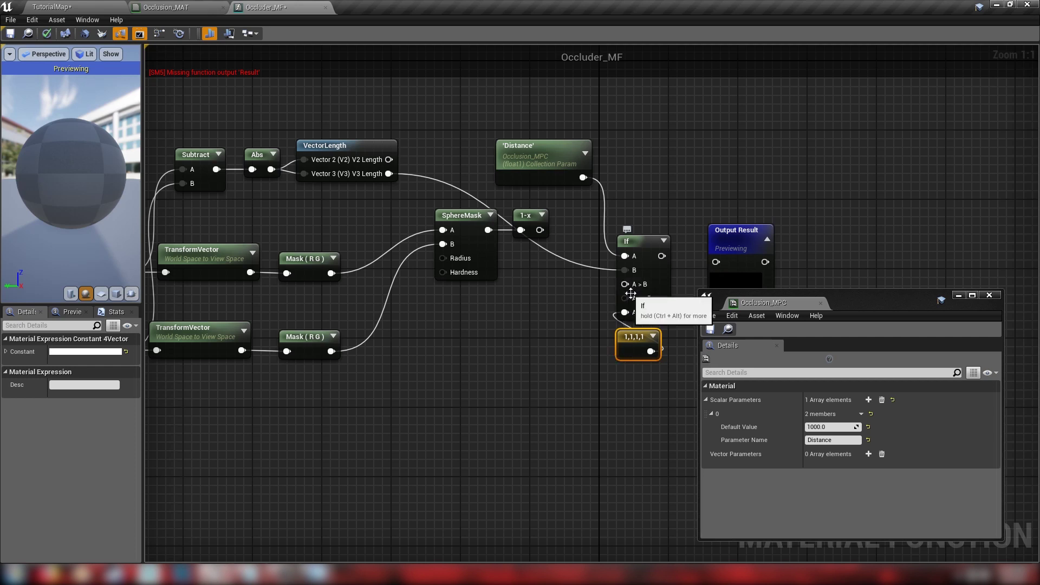
pyautogui.moveTo(529, 320); pyautogui.dragTo(582, 309, button='right')
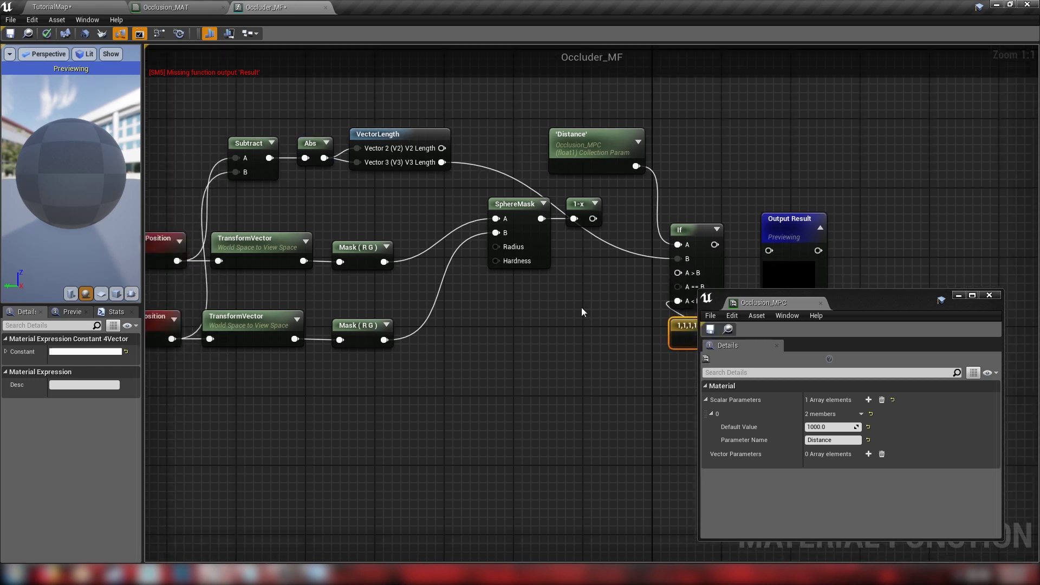
pyautogui.moveTo(560, 309); pyautogui.dragTo(599, 276, button='right')
pyautogui.moveTo(523, 267); pyautogui.dragTo(612, 191)
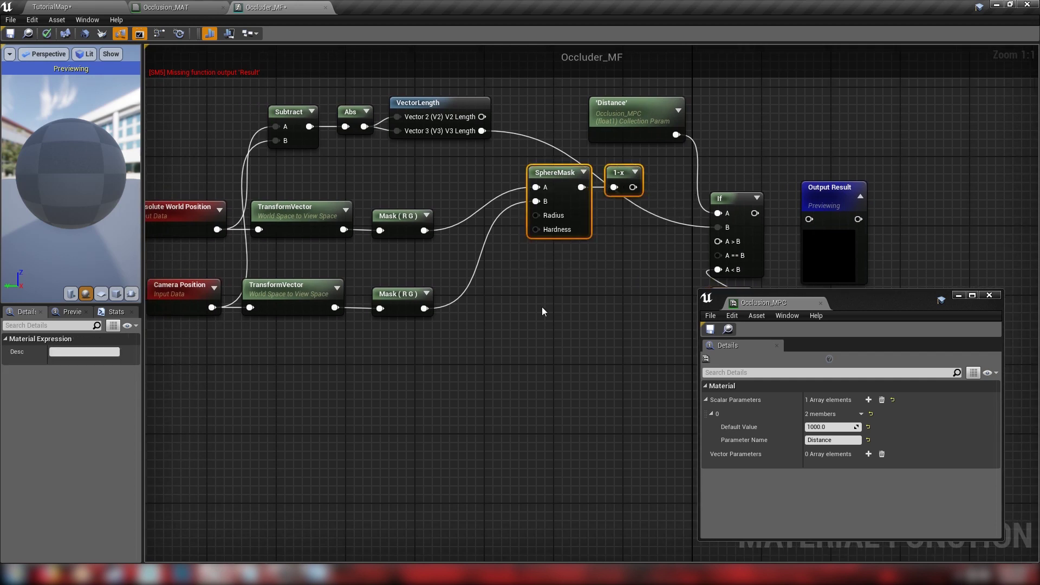
# Step: Copy and paste the selected SphereMask and 1-x pair, placing the copies lower and left
pyautogui.hotkey('ctrl', 'c')
pyautogui.hotkey('ctrl', 'v')
pyautogui.moveTo(539, 309); pyautogui.dragTo(564, 321)
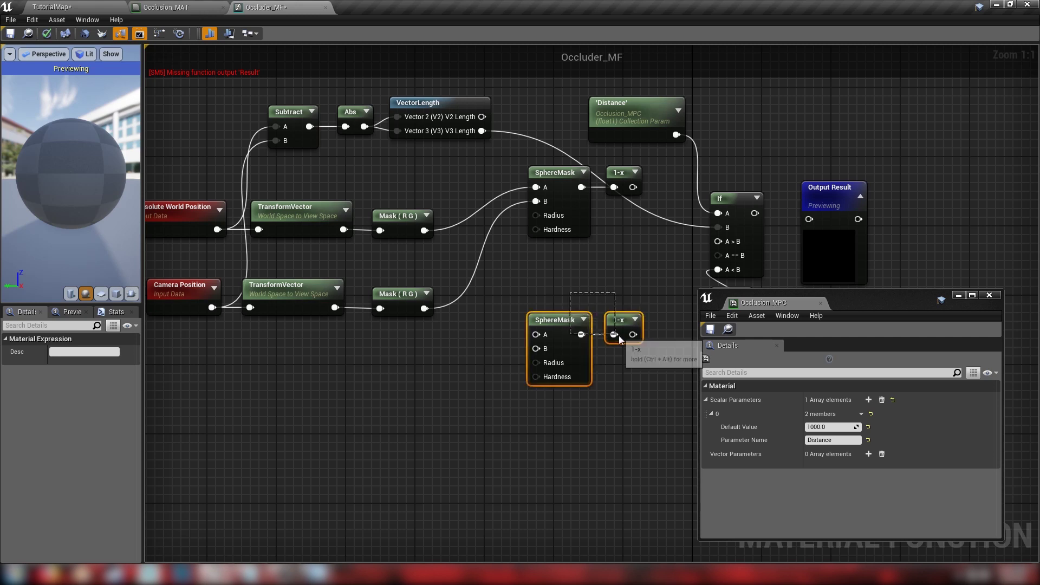
pyautogui.moveTo(620, 323); pyautogui.dragTo(558, 366)
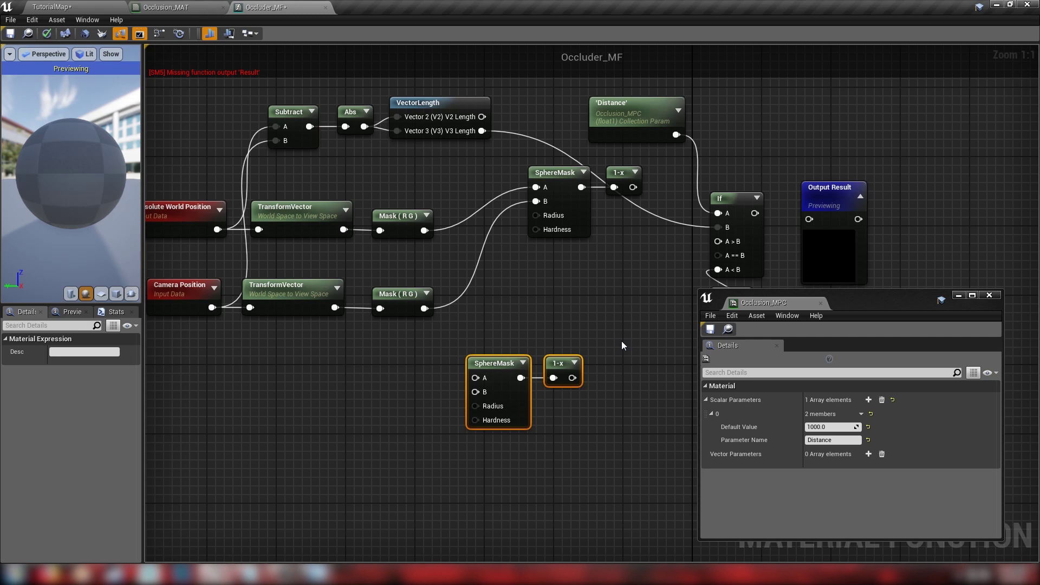
# Step: Add an Add node and feed the copied 1-x output into it
pyautogui.click(602, 317)
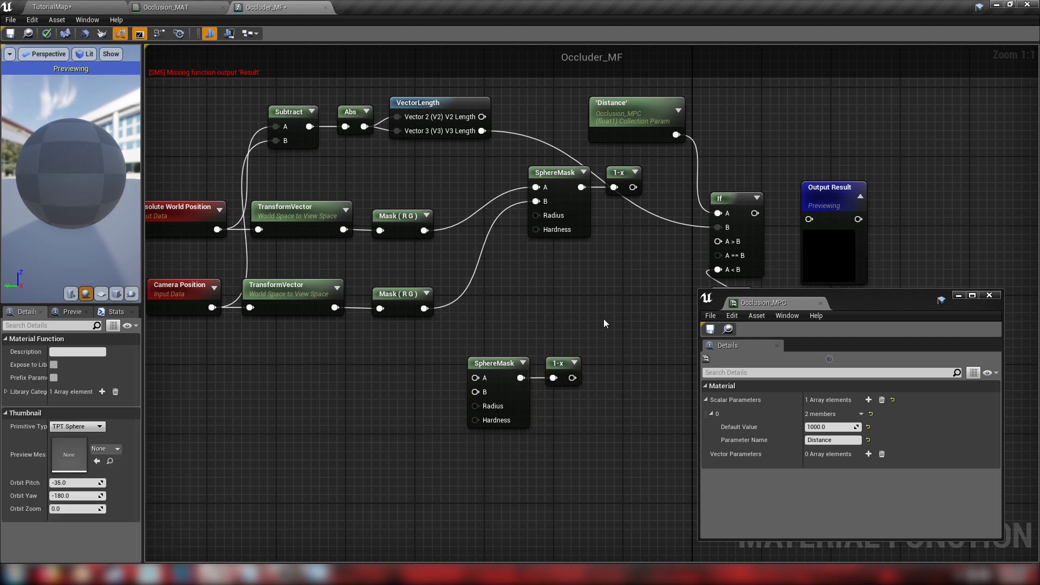
pyautogui.click(604, 319)
pyautogui.moveTo(622, 326); pyautogui.dragTo(624, 321)
pyautogui.moveTo(573, 377); pyautogui.dragTo(616, 334)
# Step: Wire both Mask (R G) outputs into the copied SphereMask's A and B, then add a Texture Sample below
pyautogui.moveTo(496, 327); pyautogui.dragTo(566, 324)
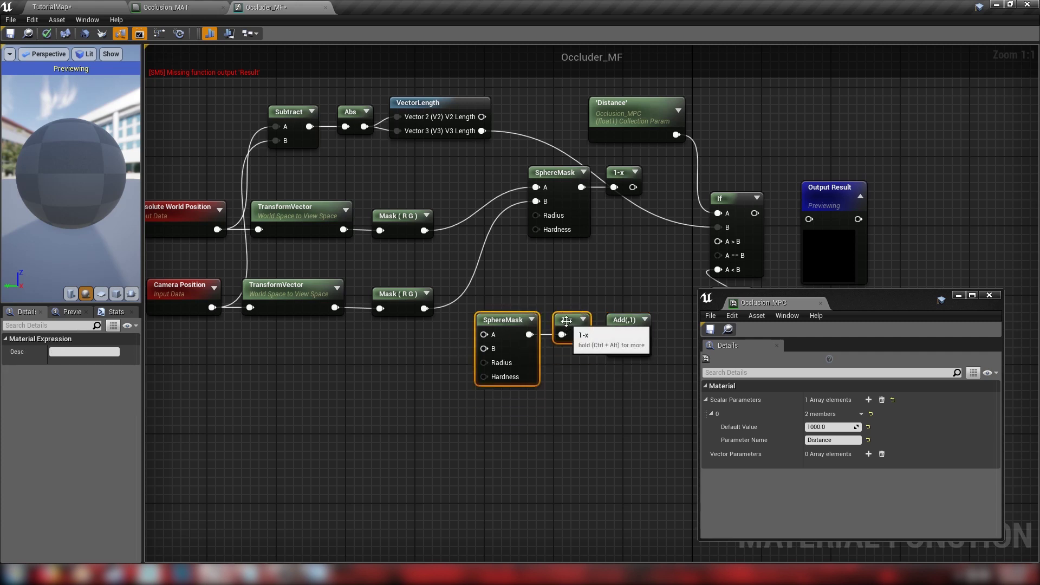
pyautogui.moveTo(534, 266); pyautogui.dragTo(577, 304, button='right')
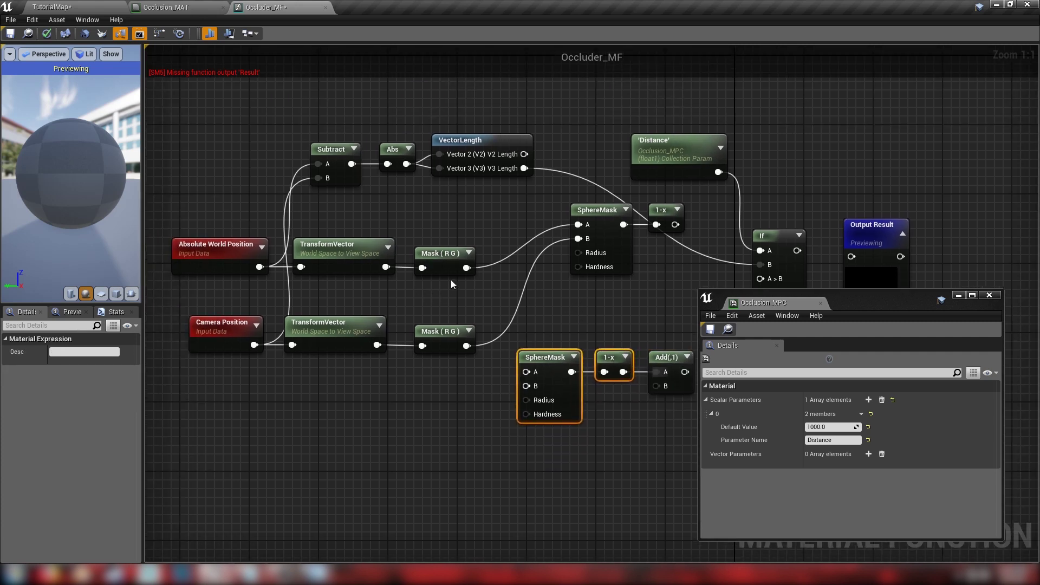
pyautogui.moveTo(466, 267); pyautogui.dragTo(469, 347)
pyautogui.moveTo(543, 435); pyautogui.dragTo(488, 405, button='right')
pyautogui.moveTo(622, 396); pyautogui.dragTo(594, 308, button='right')
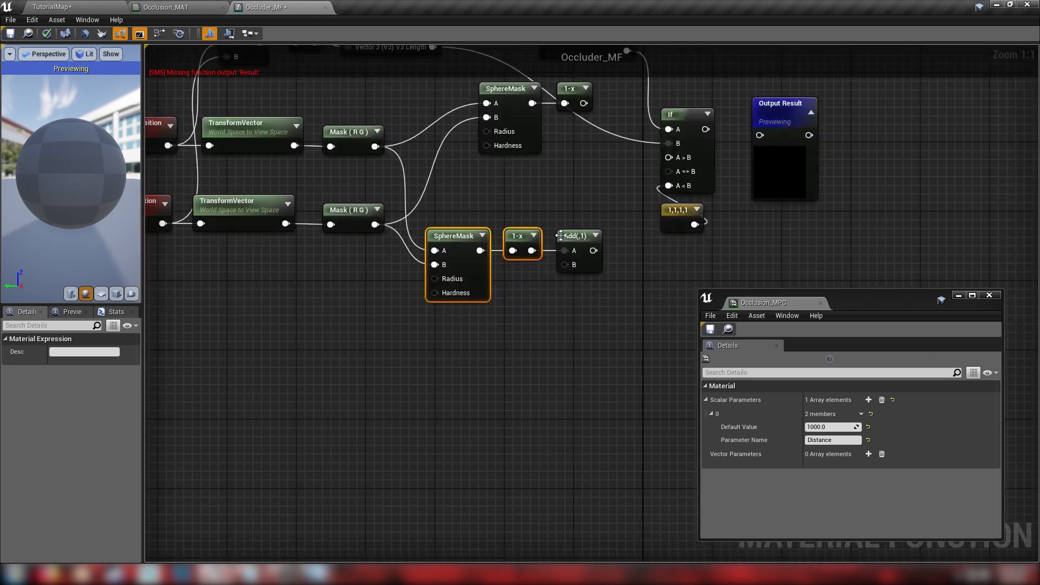
pyautogui.click(492, 356)
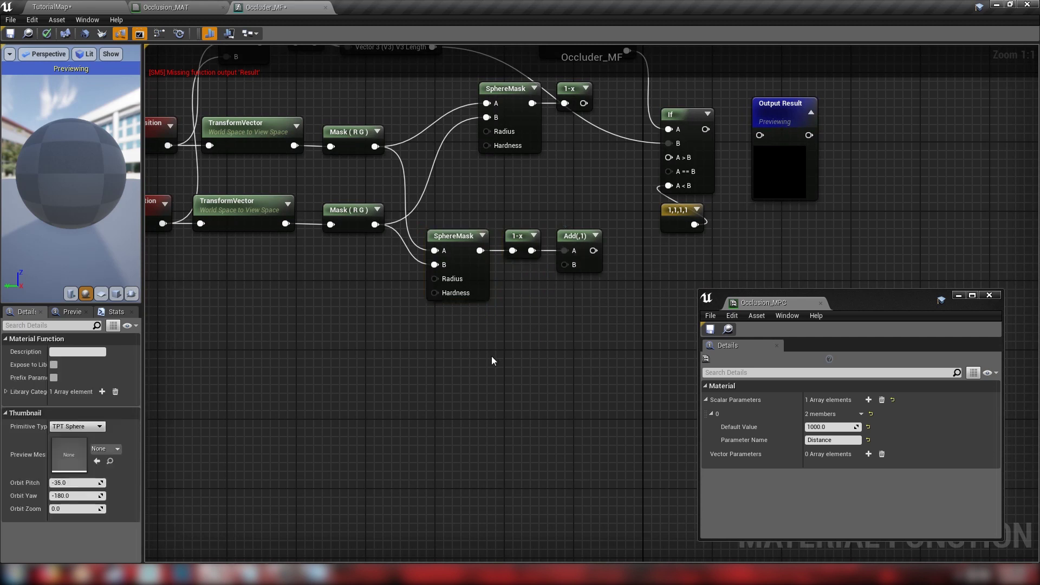
pyautogui.click(457, 378)
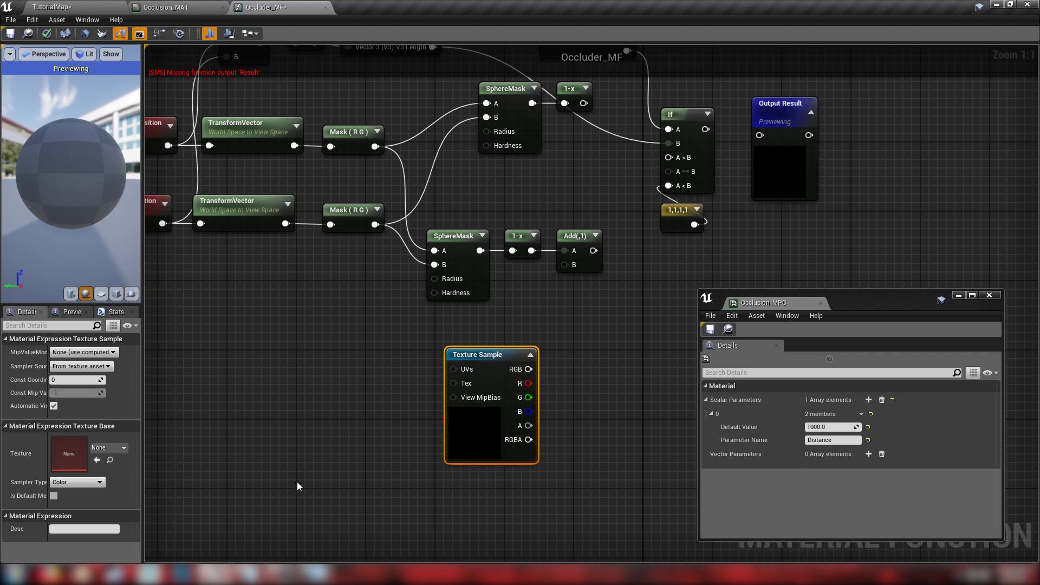
# Step: Assign the CloudyNoise_M texture to the new Texture Sample node via a 'clou' search
pyautogui.moveTo(327, 472); pyautogui.dragTo(422, 453, button='right')
pyautogui.moveTo(544, 349); pyautogui.dragTo(447, 346, button='right')
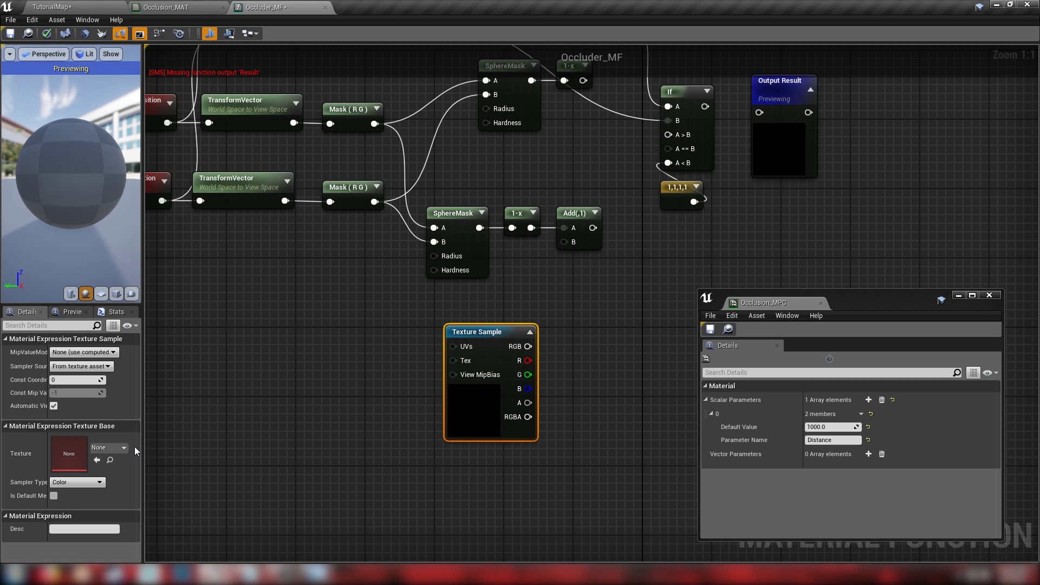
pyautogui.click(114, 448)
pyautogui.write('c')
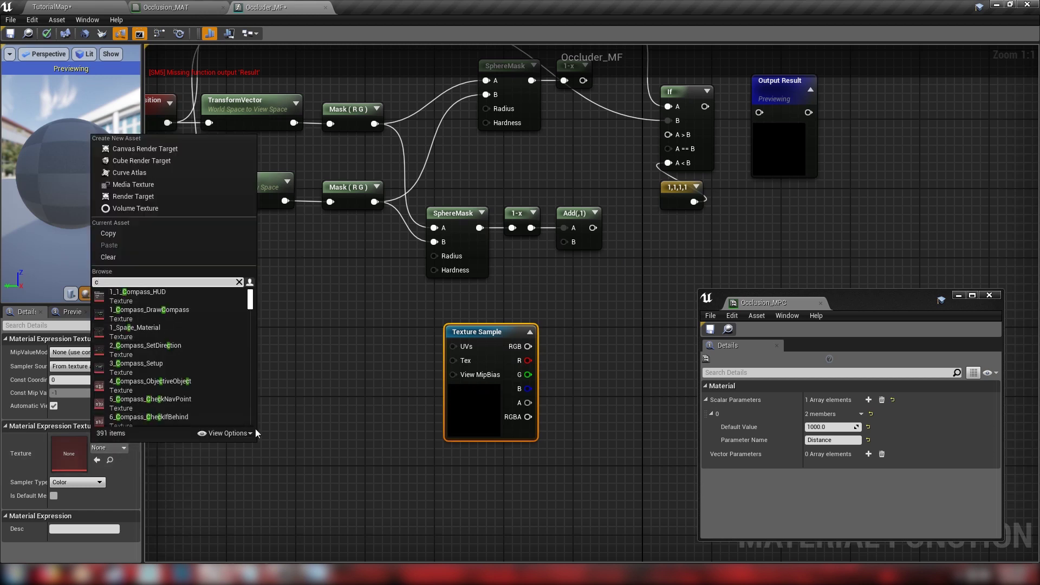
pyautogui.write('lou')
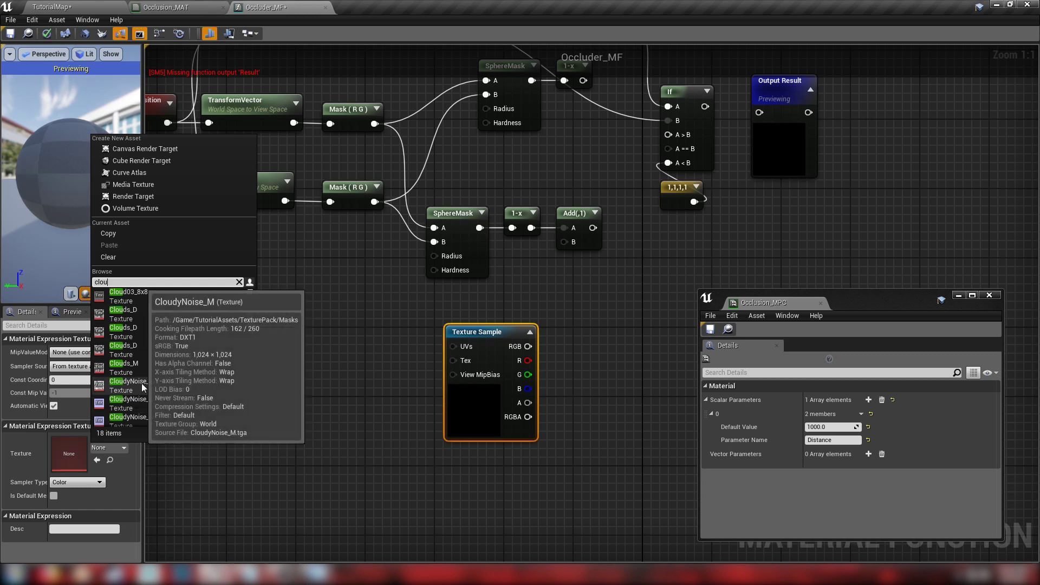
pyautogui.click(142, 383)
pyautogui.moveTo(466, 375)
pyautogui.mouseDown()
pyautogui.moveTo(386, 368)
pyautogui.moveTo(456, 368)
pyautogui.mouseUp()
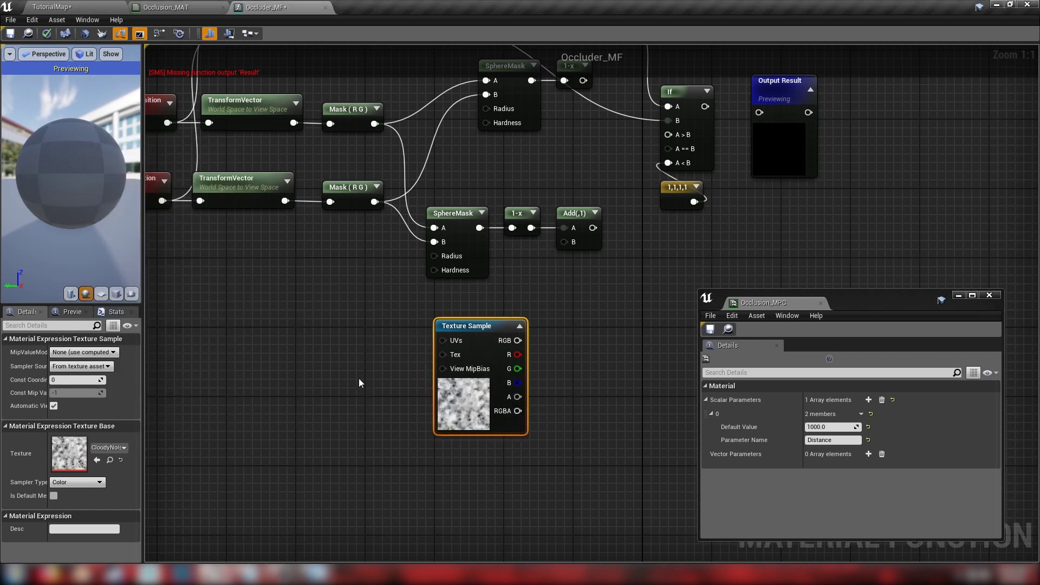
pyautogui.moveTo(380, 299); pyautogui.dragTo(556, 476)
pyautogui.moveTo(315, 330); pyautogui.dragTo(285, 355, button='right')
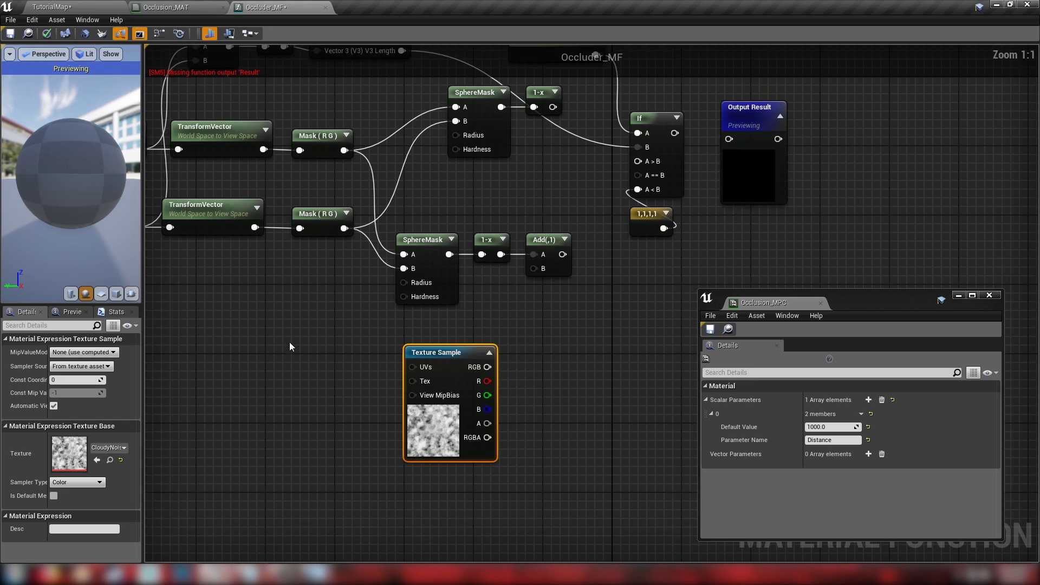
pyautogui.moveTo(297, 425); pyautogui.dragTo(357, 369, button='right')
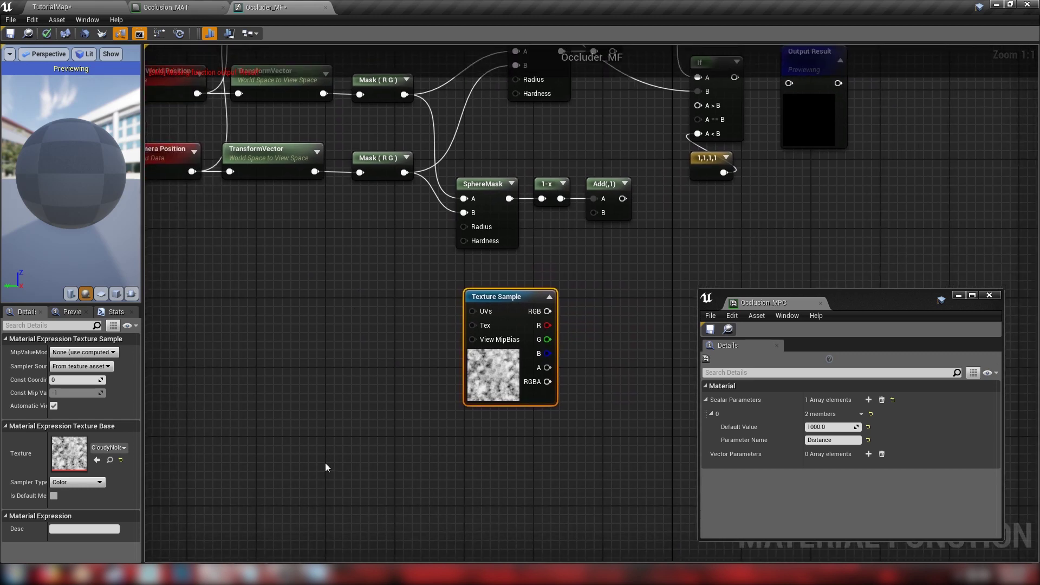
# Step: Add a Function Input named In with Input Type Function Input Texture 2D, left of the Texture Sample
pyautogui.rightClick(328, 385)
pyautogui.write('inp')
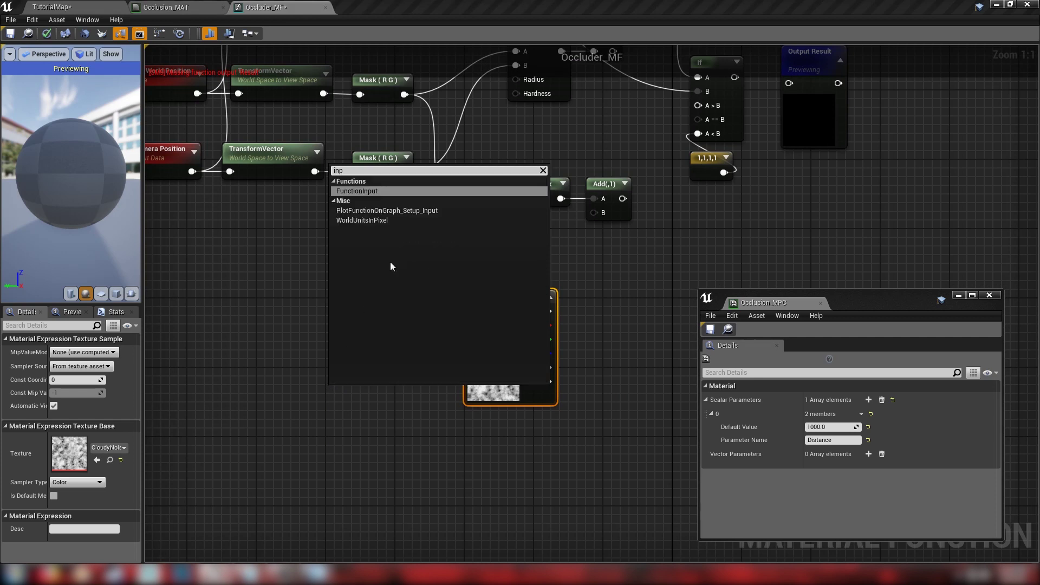
pyautogui.click(370, 189)
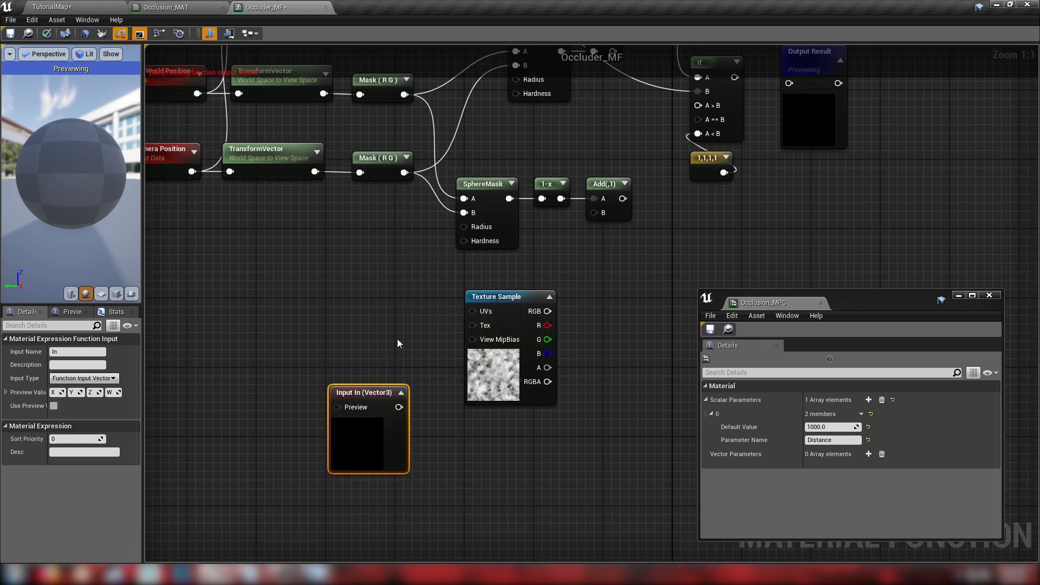
pyautogui.click(66, 381)
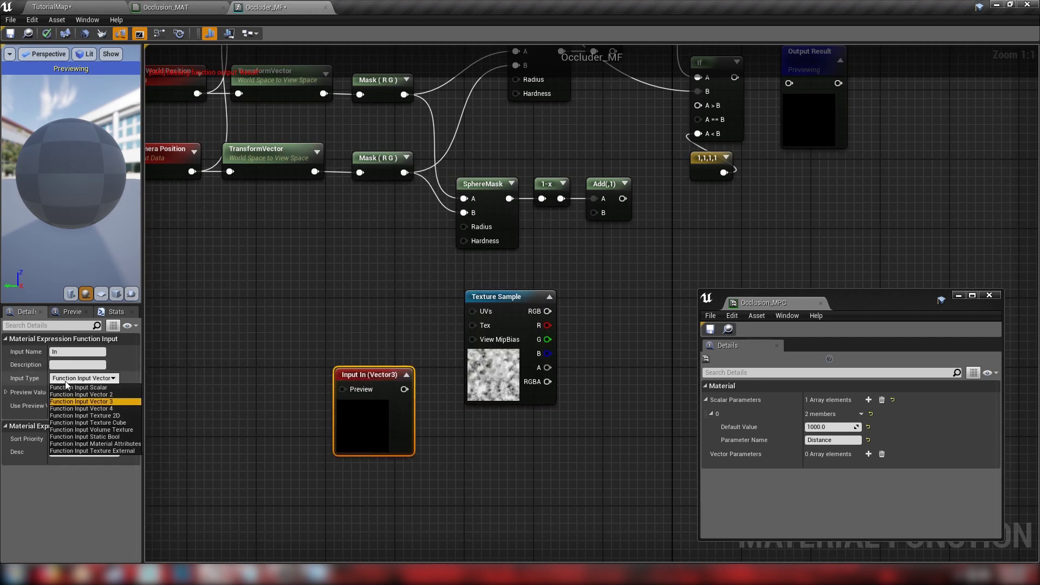
pyautogui.click(98, 415)
pyautogui.moveTo(372, 373); pyautogui.dragTo(345, 347)
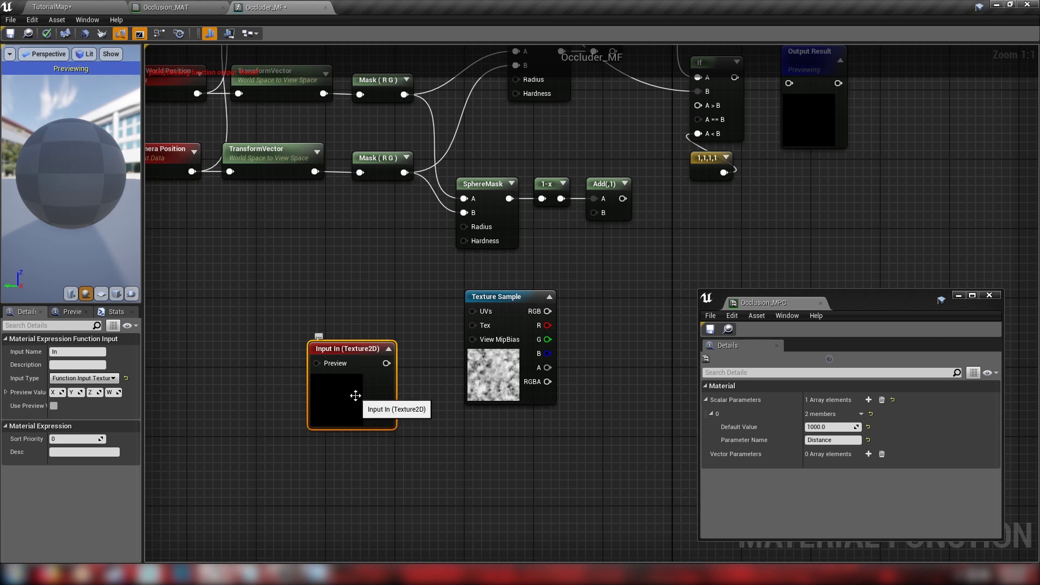
# Step: Paste a copy of the Texture Sample, convert it to a Texture Object, and wire it into In's Preview
pyautogui.moveTo(279, 397); pyautogui.dragTo(357, 381, button='right')
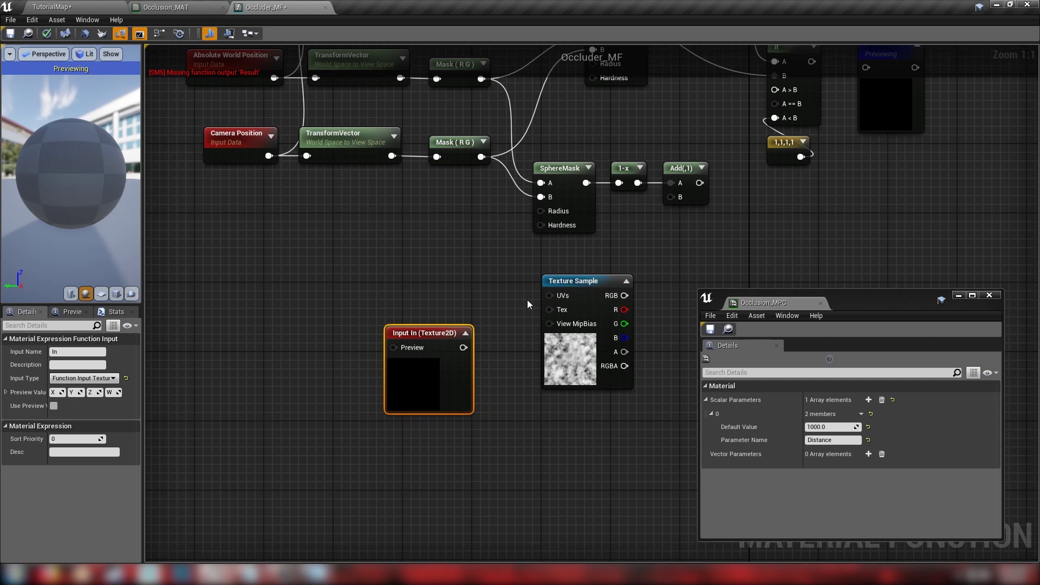
pyautogui.click(577, 278)
pyautogui.hotkey('ctrl', 'c')
pyautogui.hotkey('ctrl', 'v')
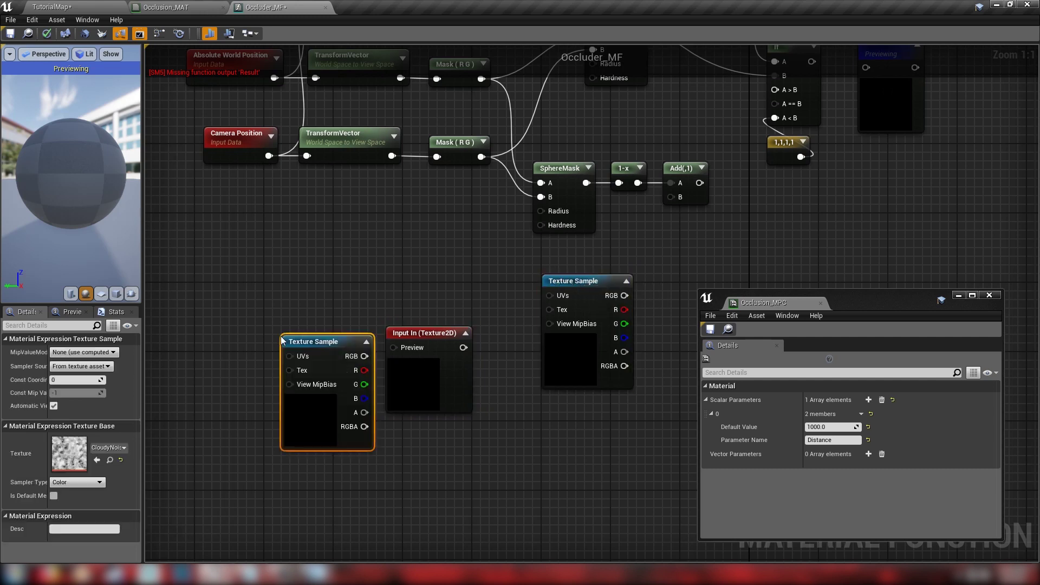
pyautogui.rightClick(313, 342)
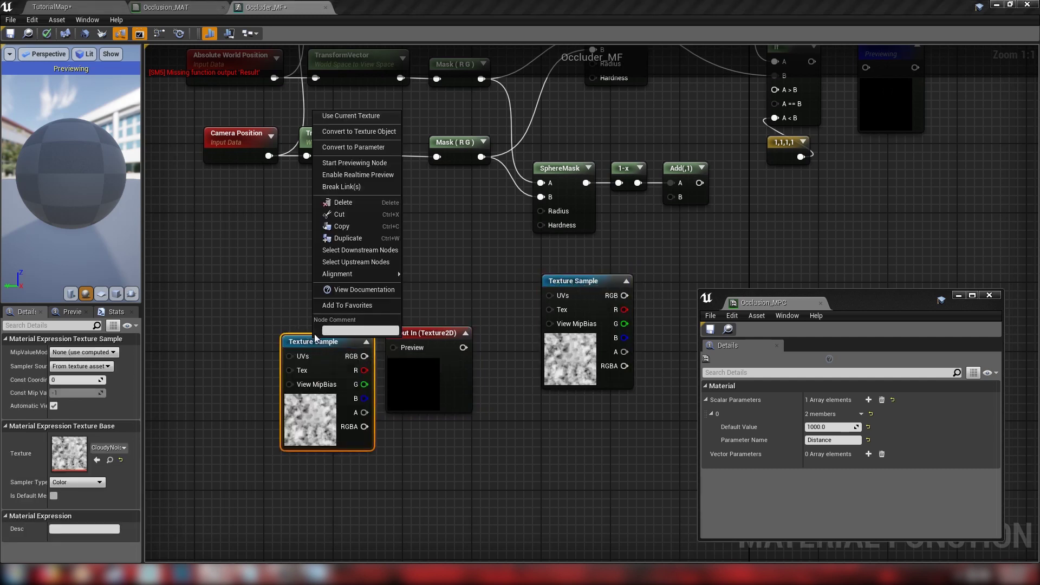
pyautogui.click(347, 132)
pyautogui.moveTo(348, 356); pyautogui.dragTo(392, 348)
pyautogui.moveTo(335, 382); pyautogui.dragTo(354, 373)
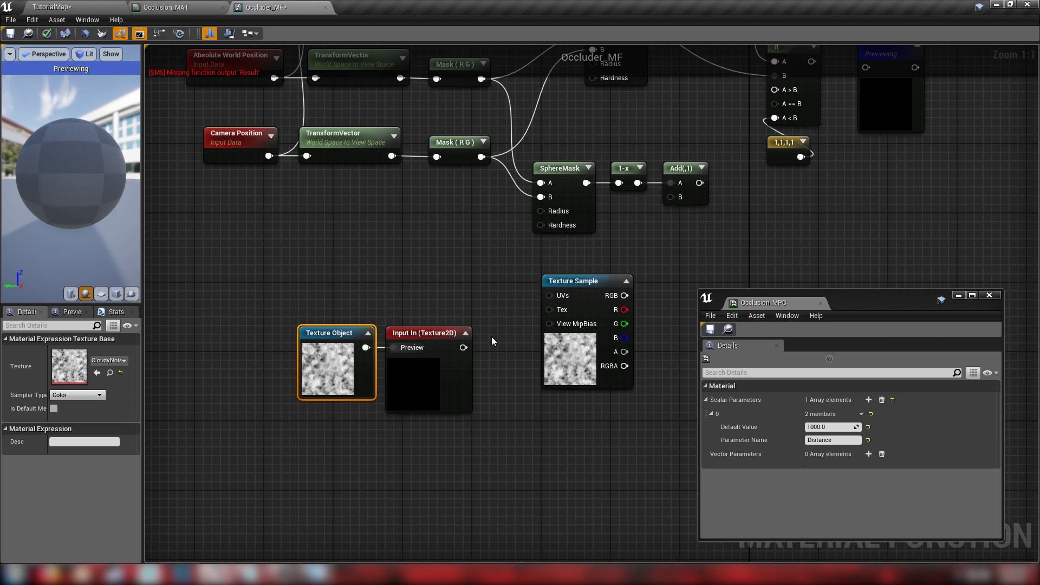
# Step: Connect the In input to the Texture Sample's Tex pin and check both texture nodes
pyautogui.moveTo(463, 347); pyautogui.dragTo(549, 309)
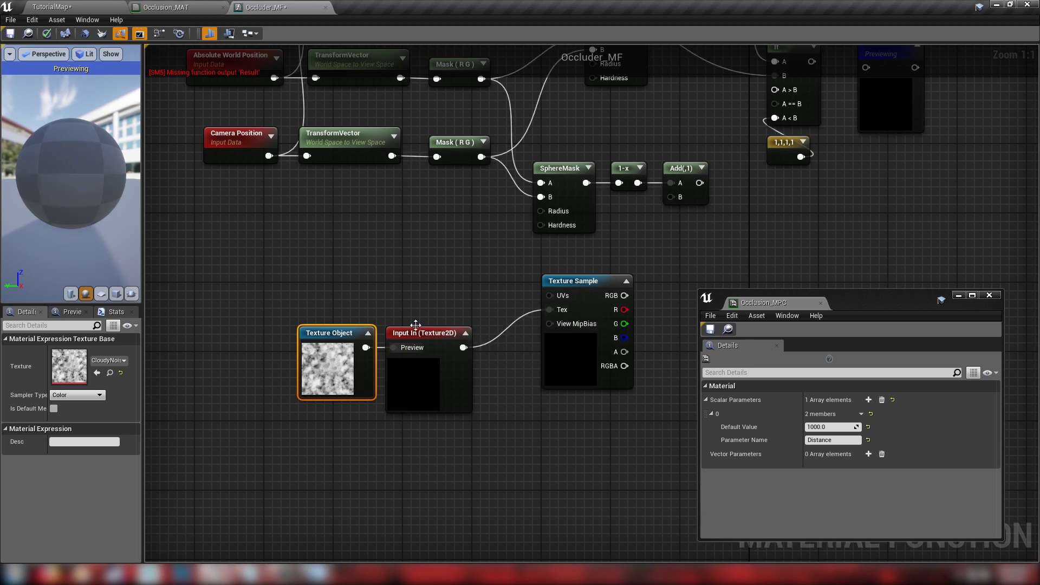
pyautogui.click(567, 282)
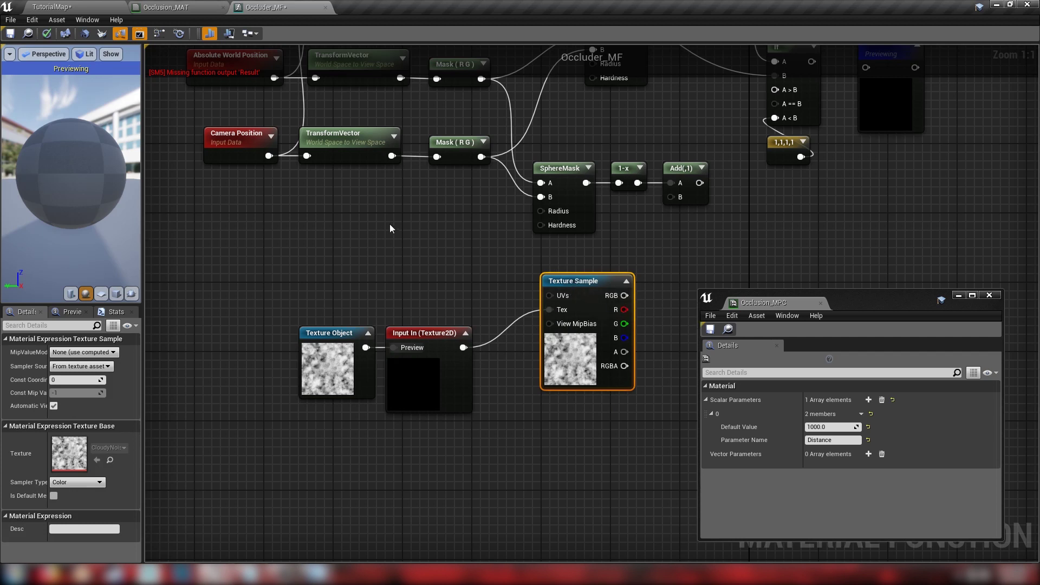
pyautogui.click(327, 367)
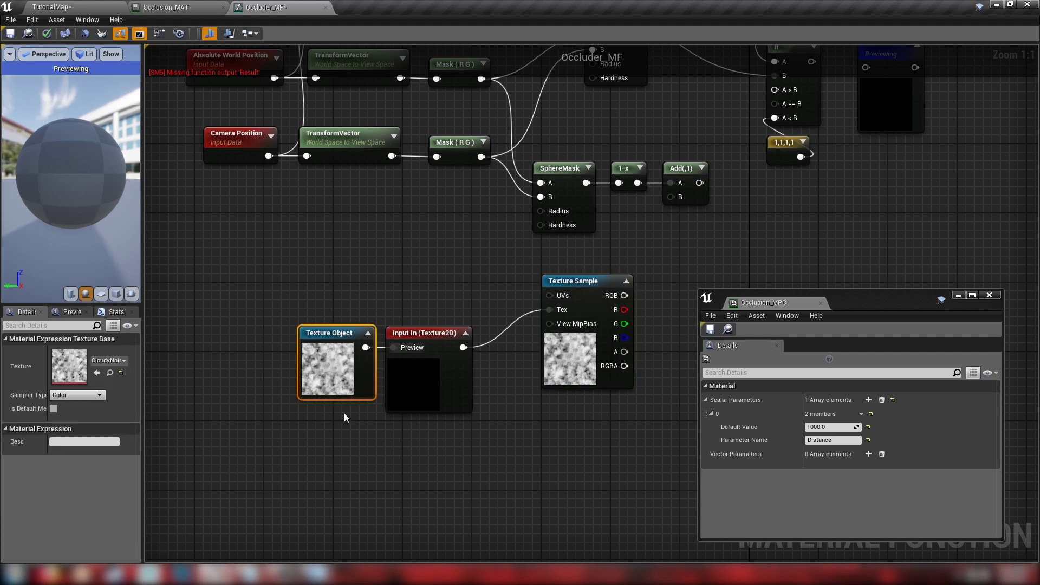
# Step: Wire the noise texture's R channel into Add B and feed 1-x into a new Multiply node
pyautogui.moveTo(481, 311); pyautogui.dragTo(289, 369, button='right')
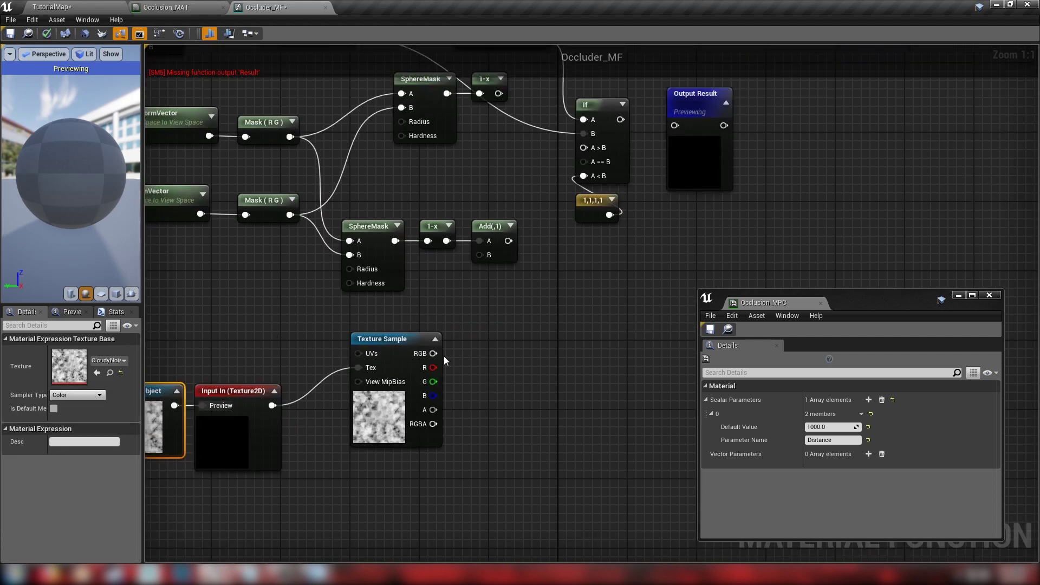
pyautogui.moveTo(434, 368); pyautogui.dragTo(473, 255)
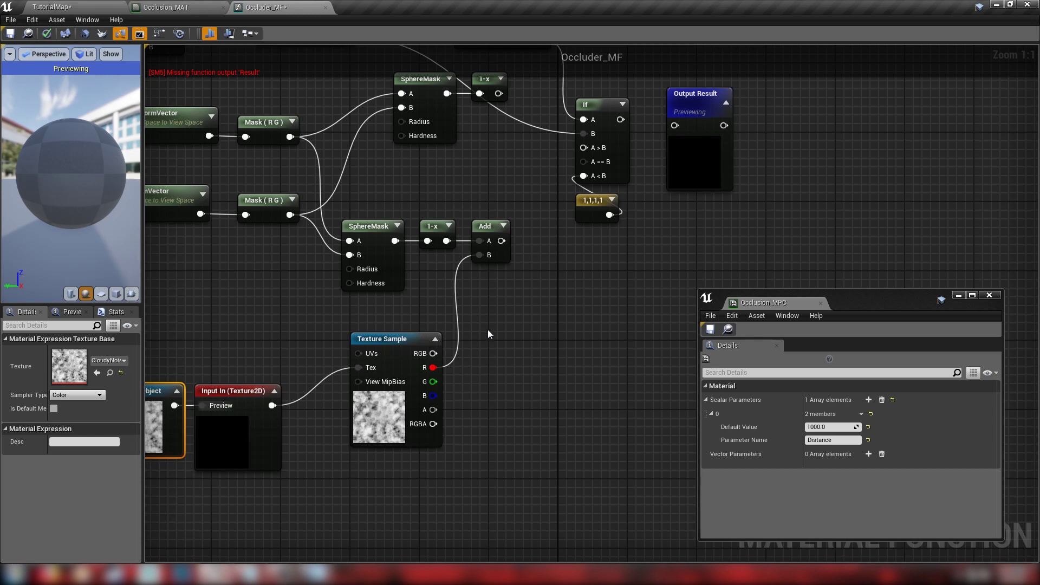
pyautogui.moveTo(511, 308); pyautogui.dragTo(481, 381, button='right')
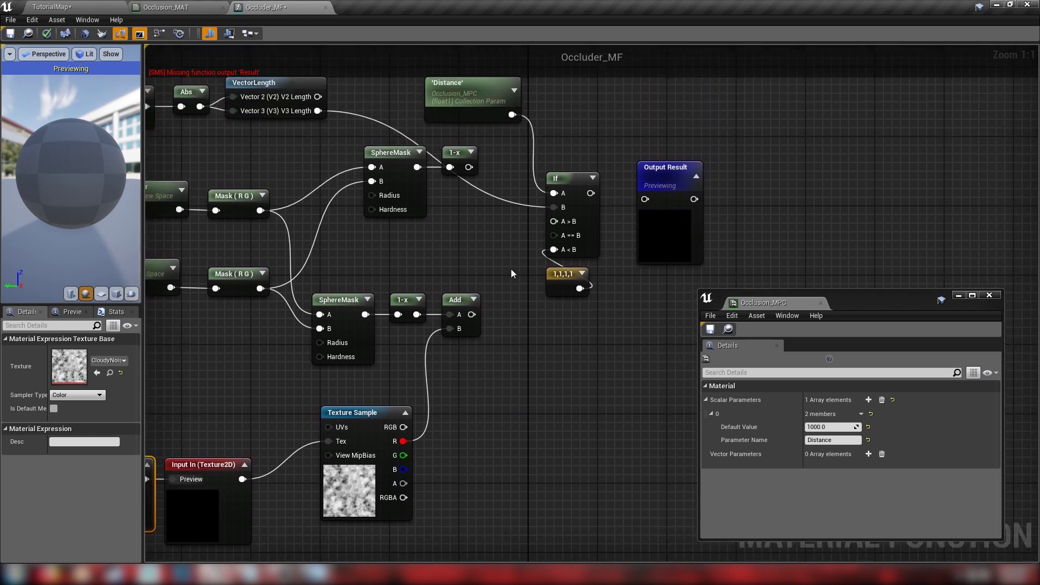
pyautogui.click(490, 255)
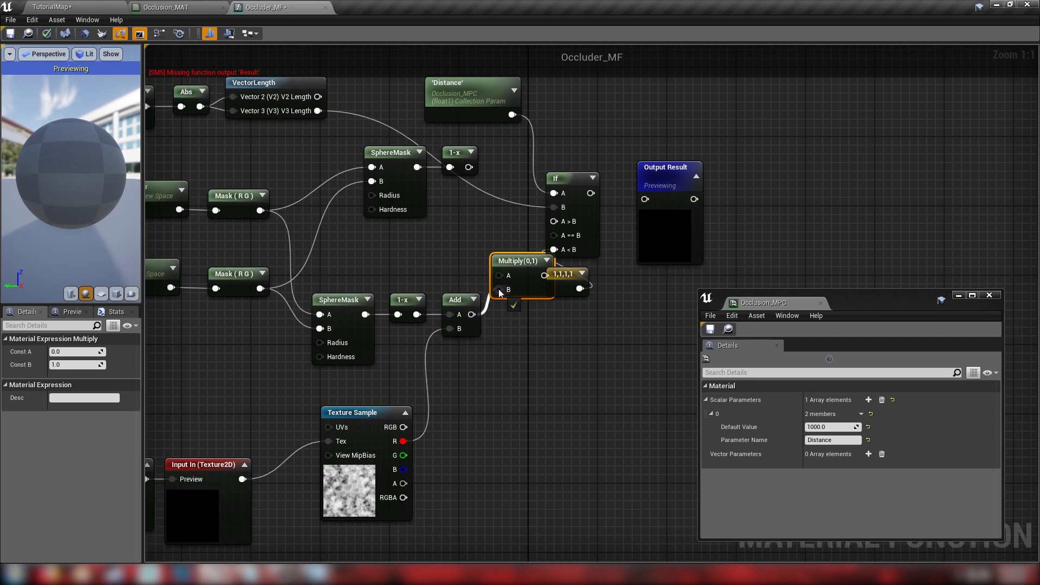
pyautogui.moveTo(469, 167); pyautogui.dragTo(554, 222)
# Step: Rearrange the Multiply, SphereMask, 1-x and Add nodes into a tidier layout beside the If node
pyautogui.moveTo(510, 287); pyautogui.dragTo(495, 240)
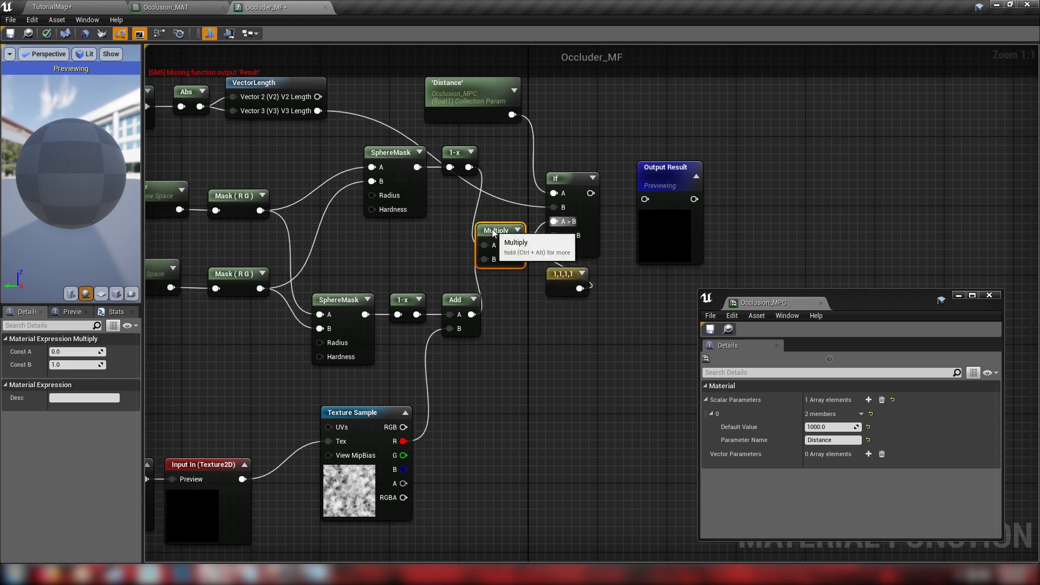
pyautogui.moveTo(503, 267); pyautogui.dragTo(584, 275, button='right')
pyautogui.moveTo(448, 140); pyautogui.dragTo(478, 203)
pyautogui.moveTo(425, 280); pyautogui.dragTo(525, 274)
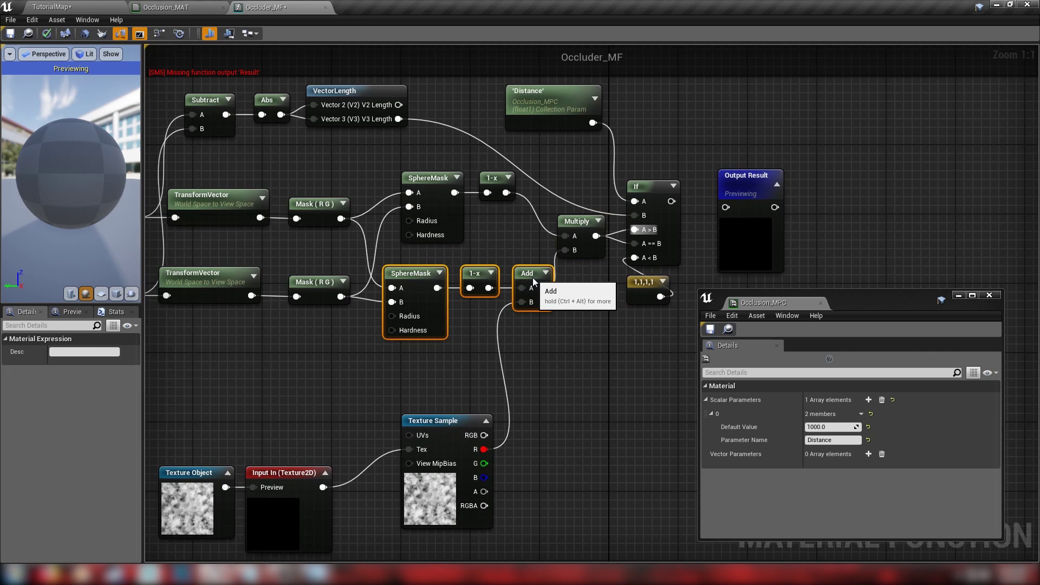
pyautogui.moveTo(412, 148); pyautogui.dragTo(477, 188)
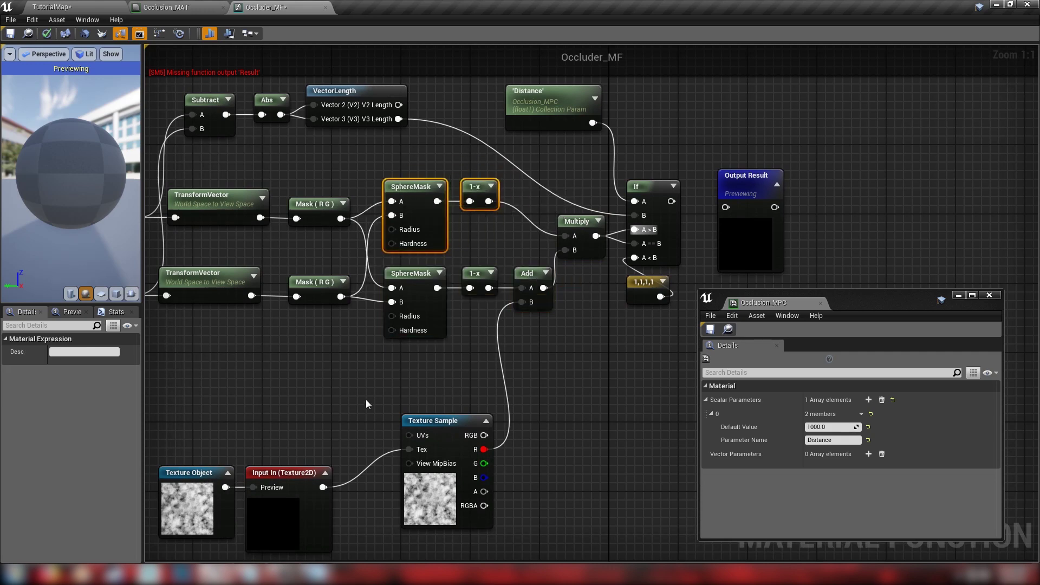
pyautogui.moveTo(269, 441); pyautogui.dragTo(384, 387, button='right')
# Step: Connect the If node's output to Output Result and review the whole graph's wiring
pyautogui.moveTo(739, 159); pyautogui.dragTo(484, 241, button='right')
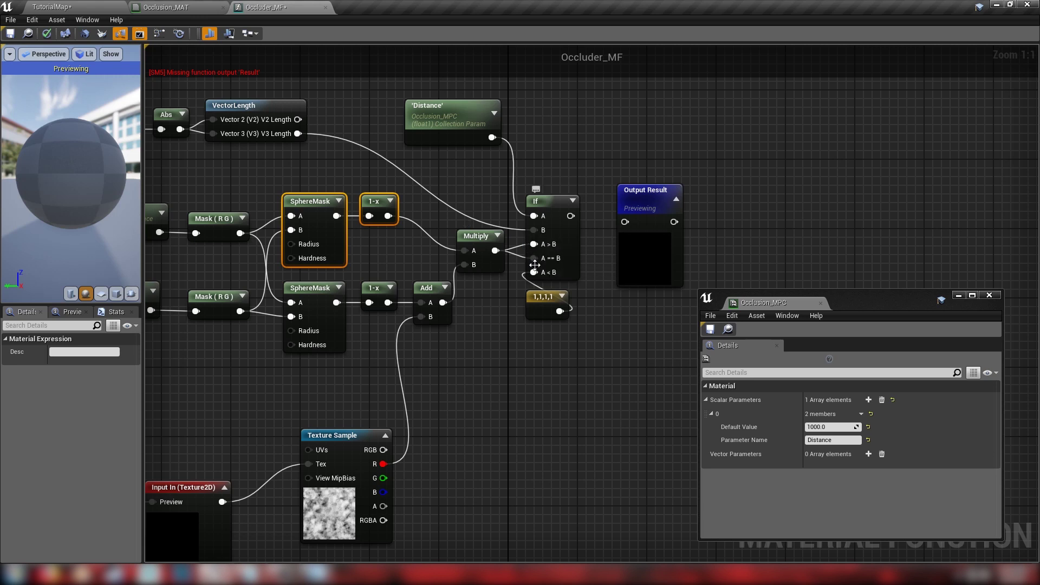
pyautogui.click(544, 230)
pyautogui.moveTo(570, 216); pyautogui.dragTo(626, 221)
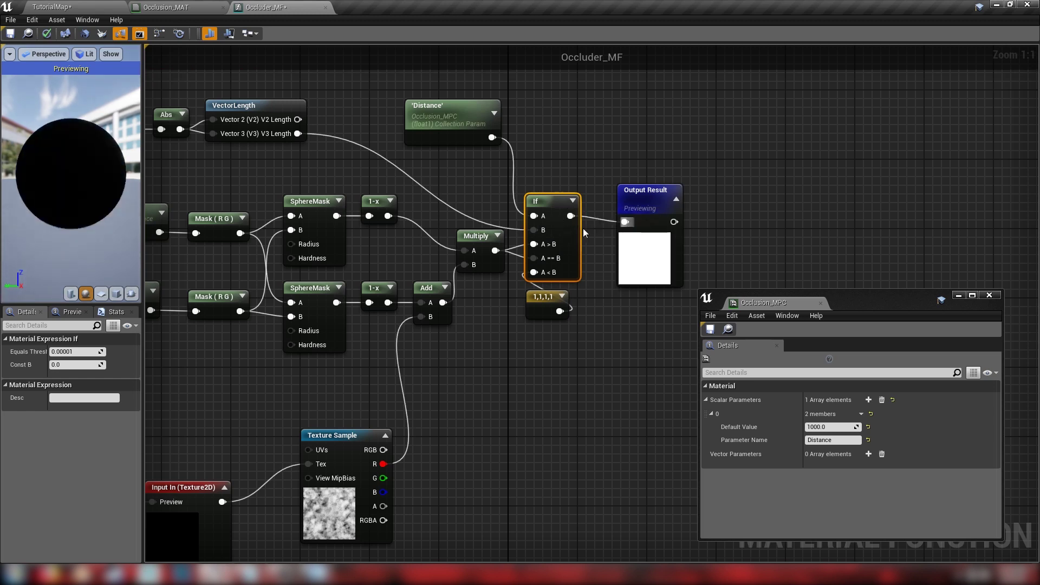
pyautogui.moveTo(523, 415); pyautogui.dragTo(744, 344, button='right')
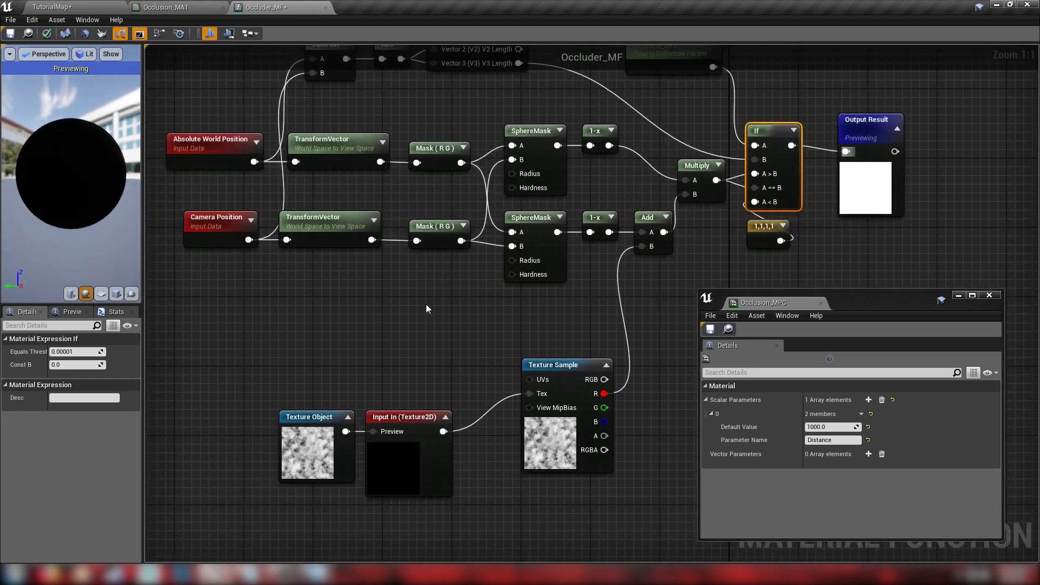
pyautogui.moveTo(426, 304); pyautogui.dragTo(502, 343, button='right')
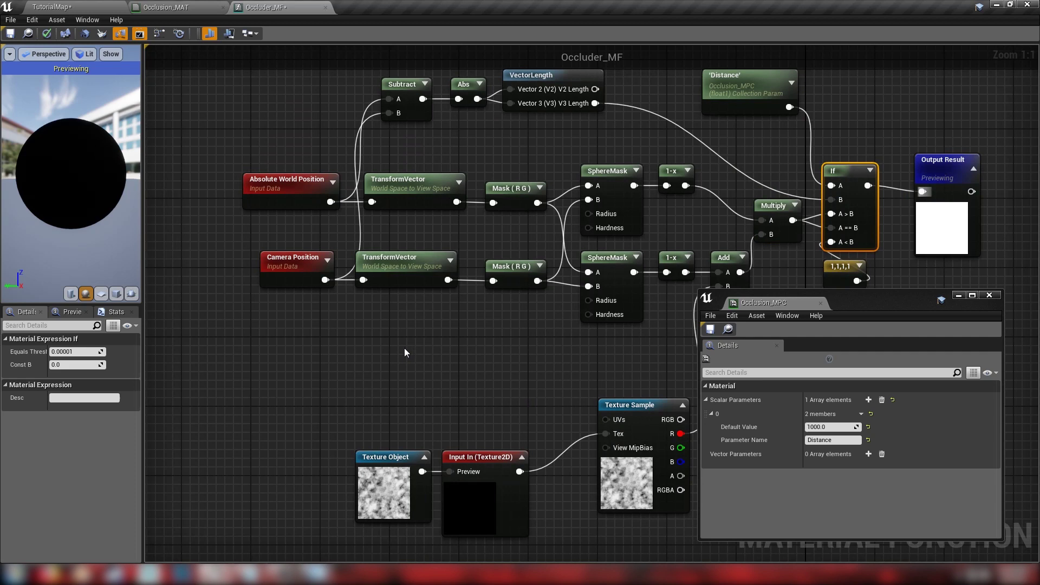
pyautogui.moveTo(406, 353); pyautogui.dragTo(215, 310, button='right')
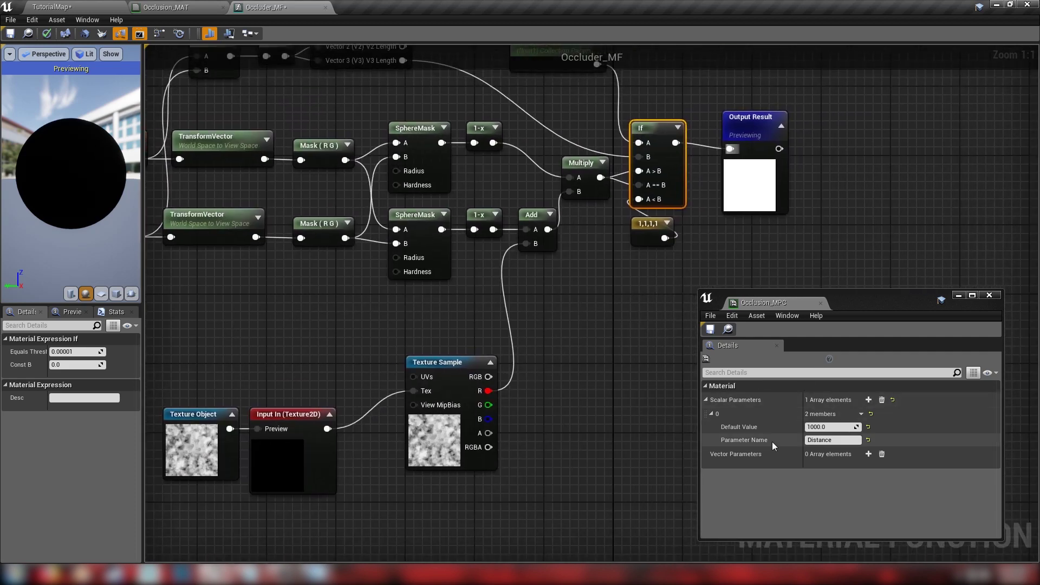
pyautogui.moveTo(612, 288); pyautogui.dragTo(701, 364, button='right')
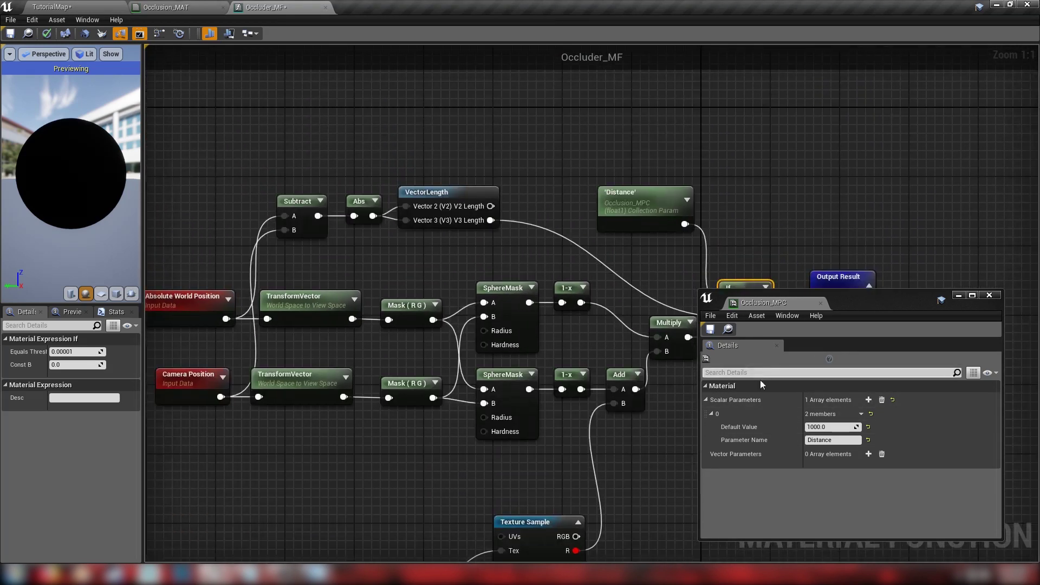
# Step: Add two more scalar parameters to Occlusion_MPC and enlarge its window to see them
pyautogui.click(868, 400)
pyautogui.click(869, 400)
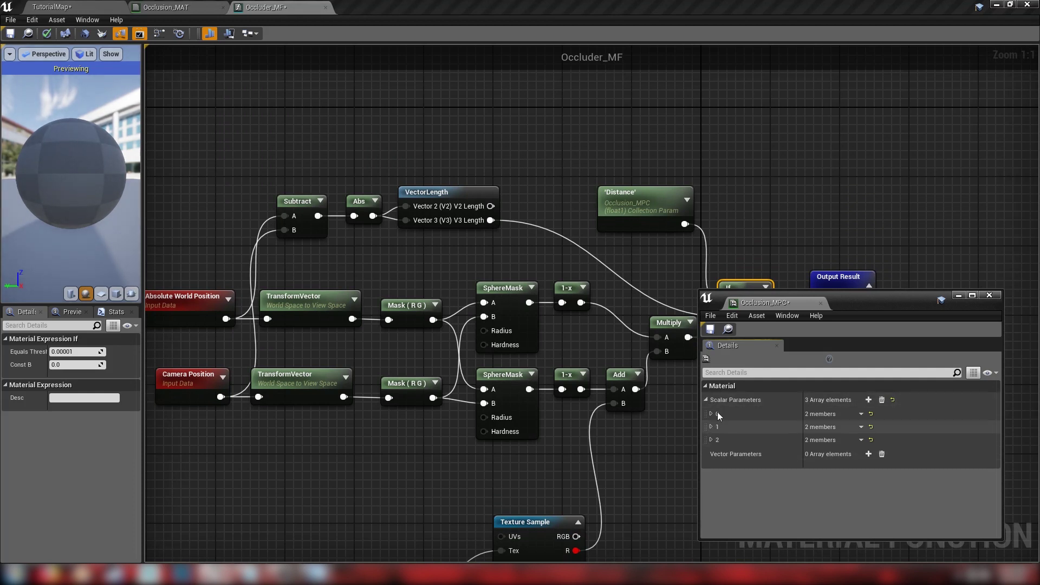
pyautogui.click(706, 400)
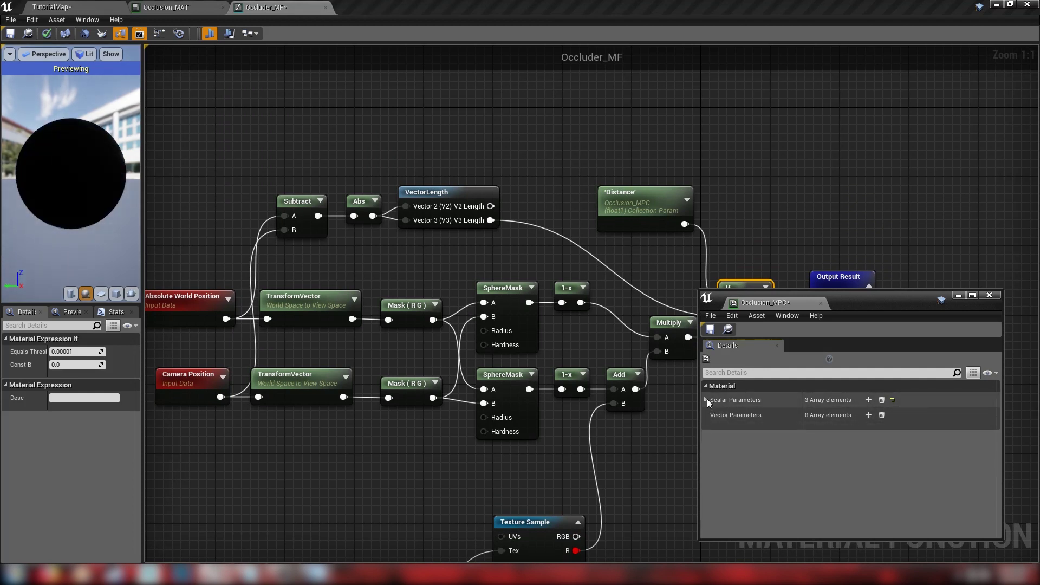
pyautogui.click(706, 400)
pyautogui.scroll(-1, 774, 464)
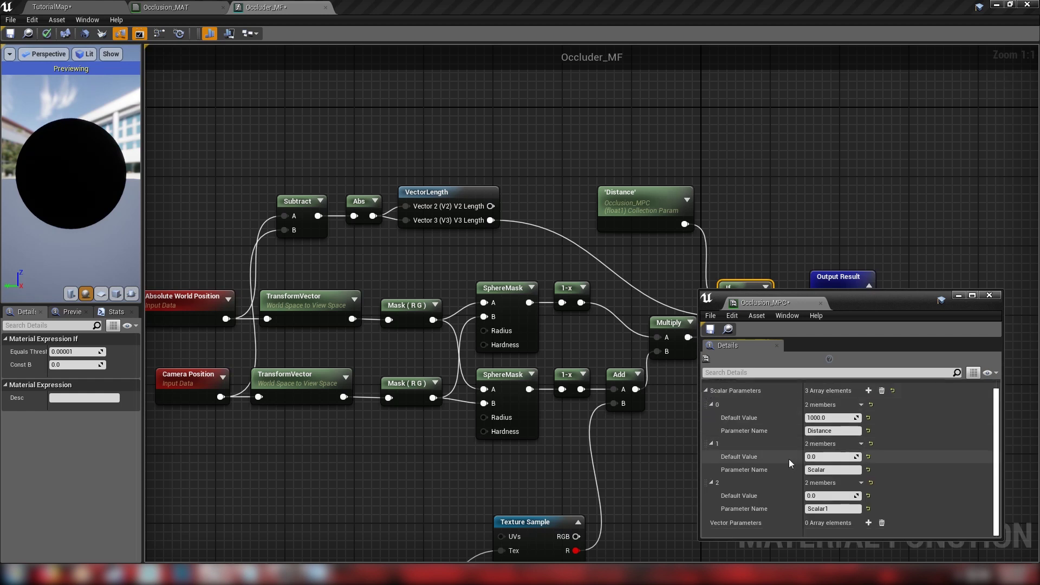
pyautogui.moveTo(859, 291); pyautogui.dragTo(860, 209)
# Step: Name the new scalars Radius (default 500) and Hardness (default 0.5)
pyautogui.click(835, 397)
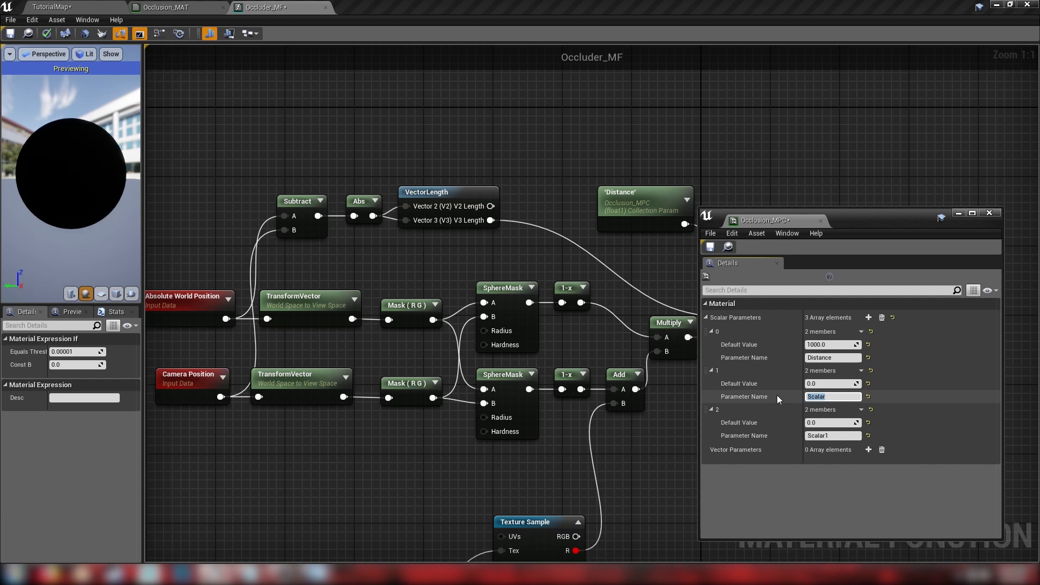
pyautogui.write('Radius')
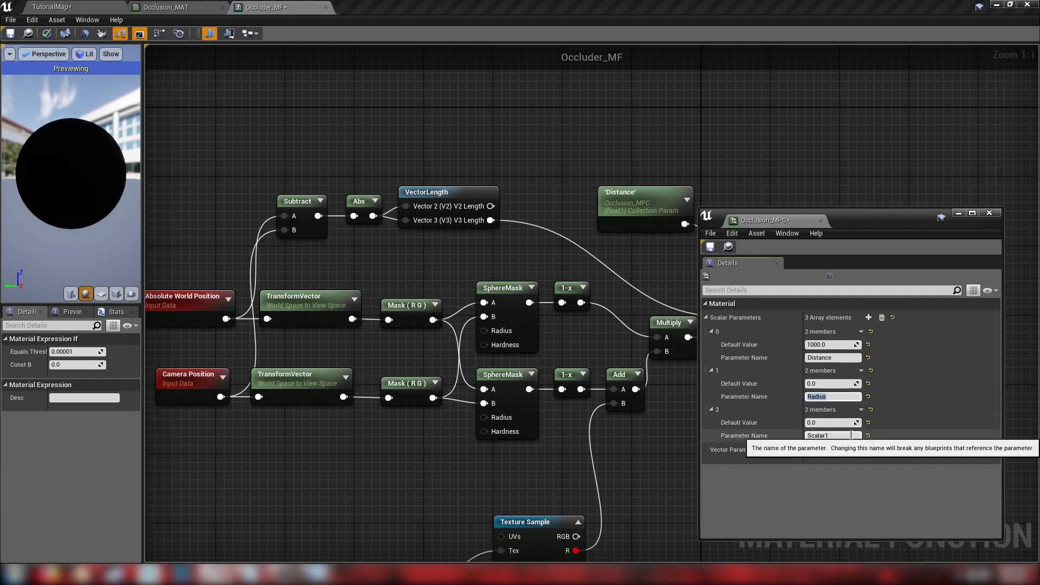
pyautogui.press('Tab')
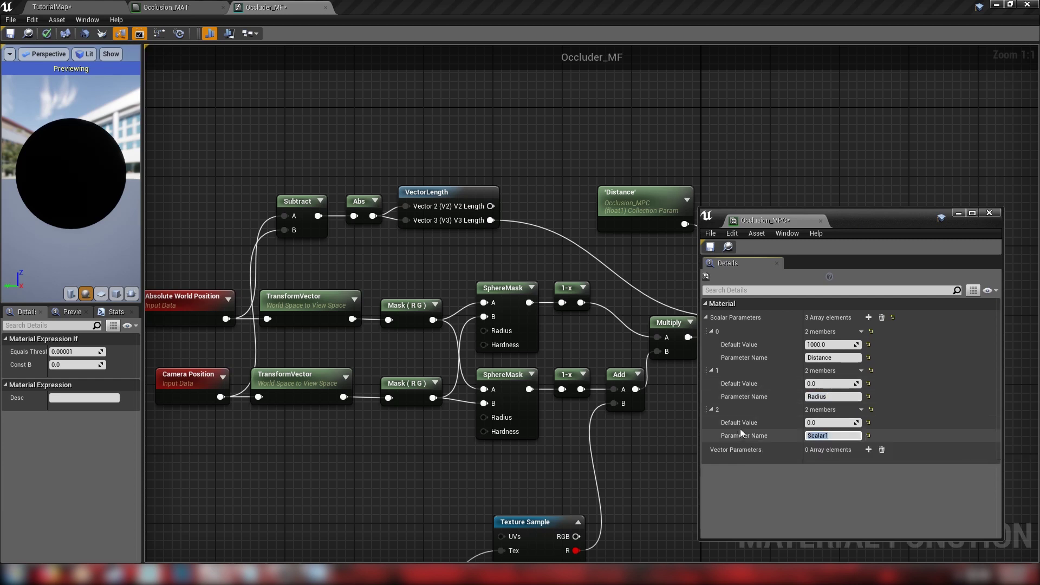
pyautogui.write('Hardne')
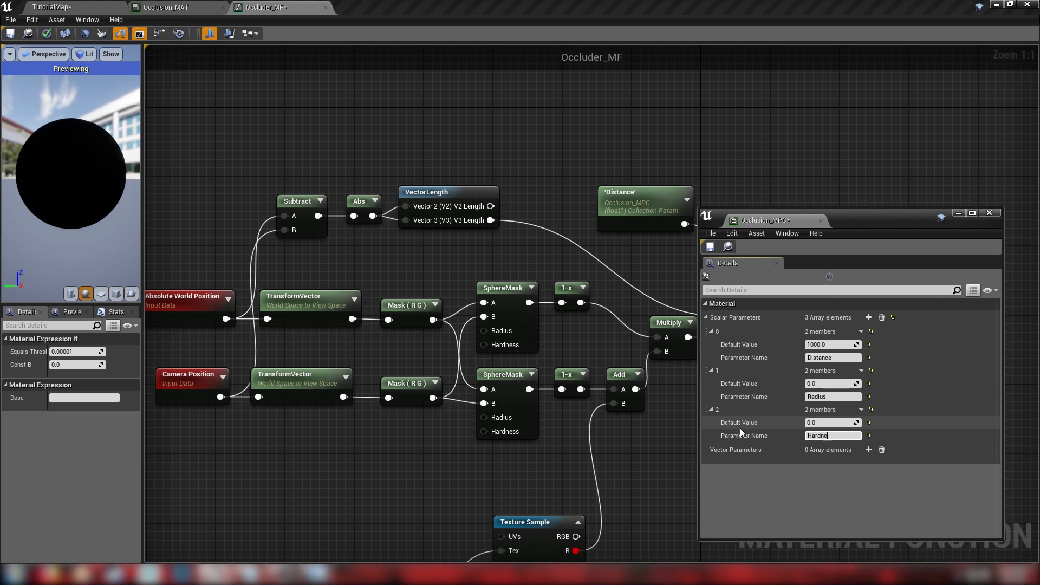
pyautogui.write('ss')
pyautogui.click(819, 423)
pyautogui.write('0.5')
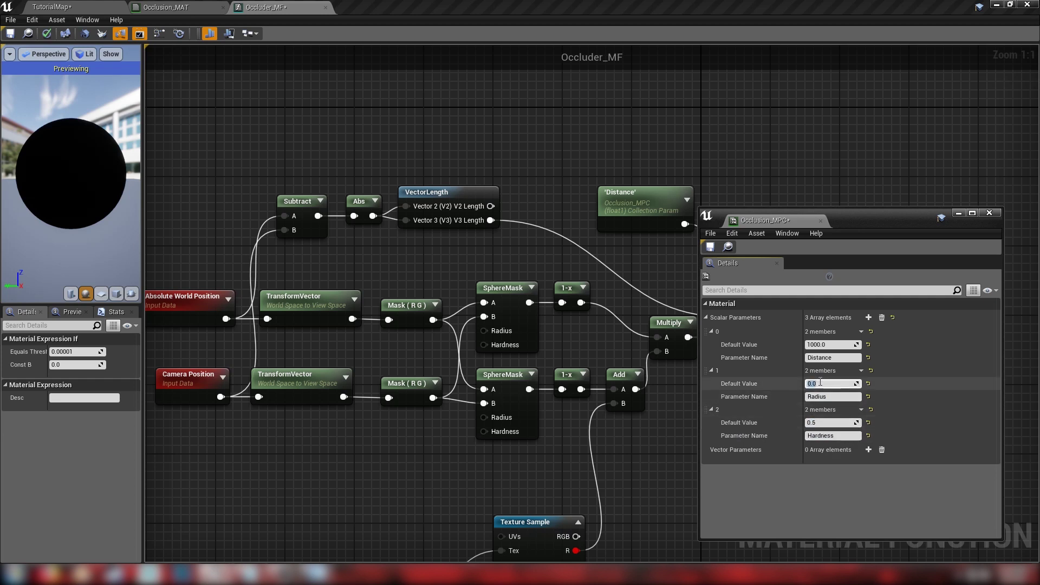
pyautogui.click(710, 247)
# Step: Duplicate the Distance collection parameter node with copy and paste
pyautogui.click(642, 195)
pyautogui.moveTo(437, 272); pyautogui.dragTo(482, 258, button='right')
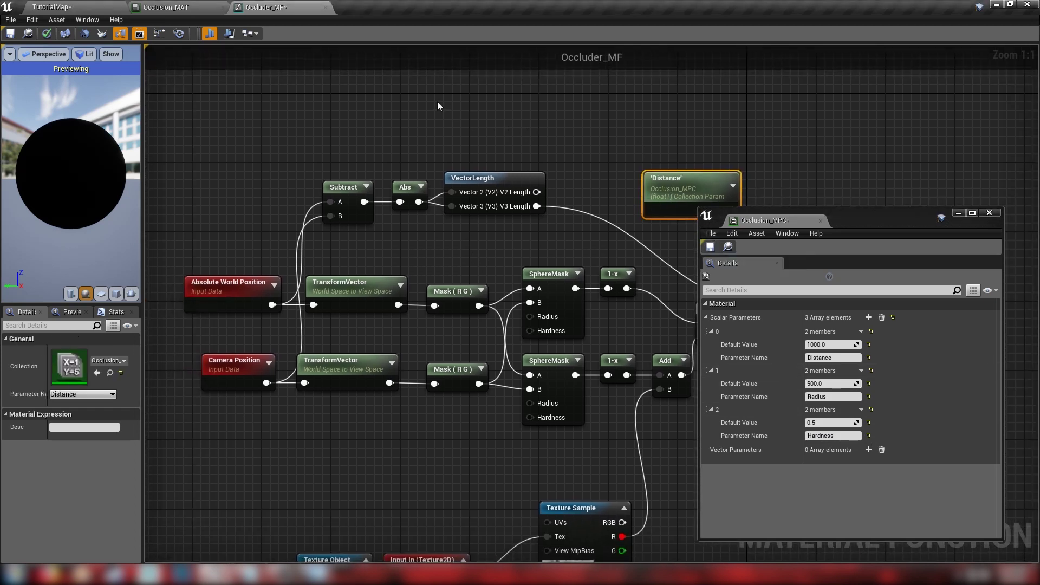
pyautogui.hotkey('ctrl', 'c')
pyautogui.hotkey('ctrl', 'v')
# Step: Move the Subtract, Abs and VectorLength nodes aside, then set the copied node to Radius and duplicate it as Hardness
pyautogui.moveTo(356, 173); pyautogui.dragTo(463, 213)
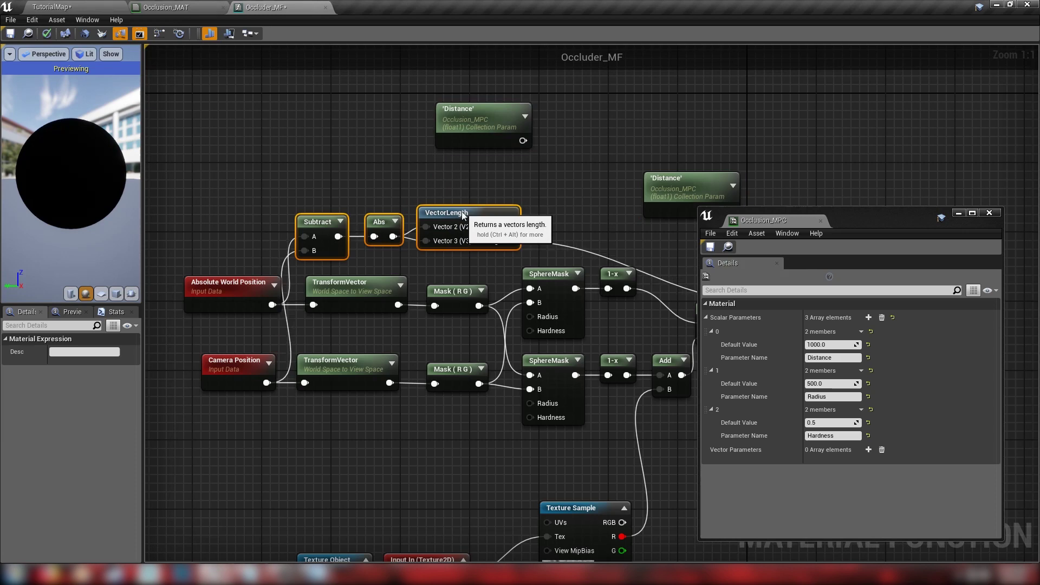
pyautogui.moveTo(487, 212); pyautogui.dragTo(395, 223, button='right')
pyautogui.moveTo(380, 163); pyautogui.dragTo(370, 136)
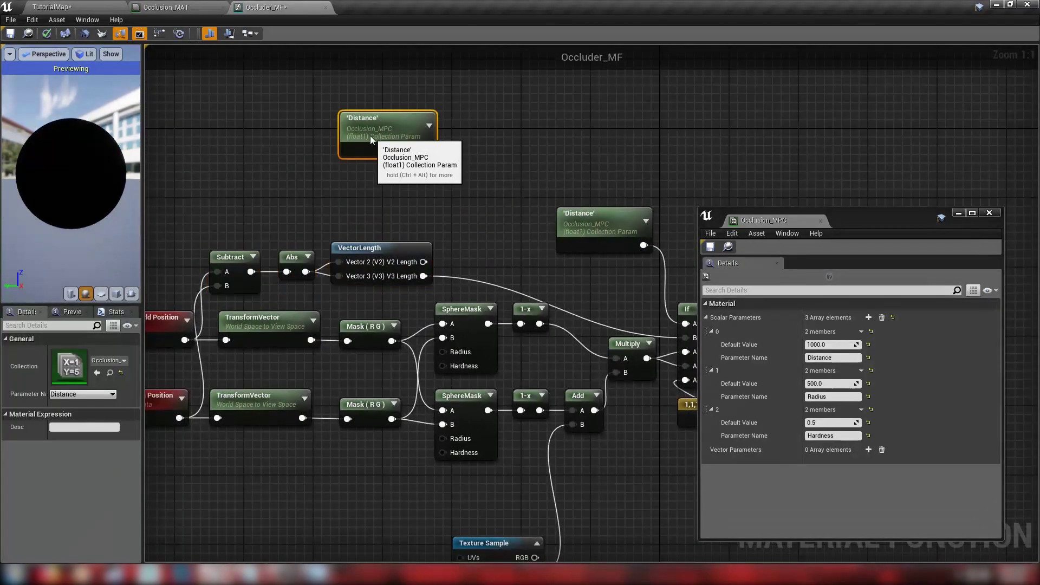
pyautogui.click(82, 394)
pyautogui.click(61, 407)
pyautogui.hotkey('ctrl', 'c')
pyautogui.hotkey('ctrl', 'v')
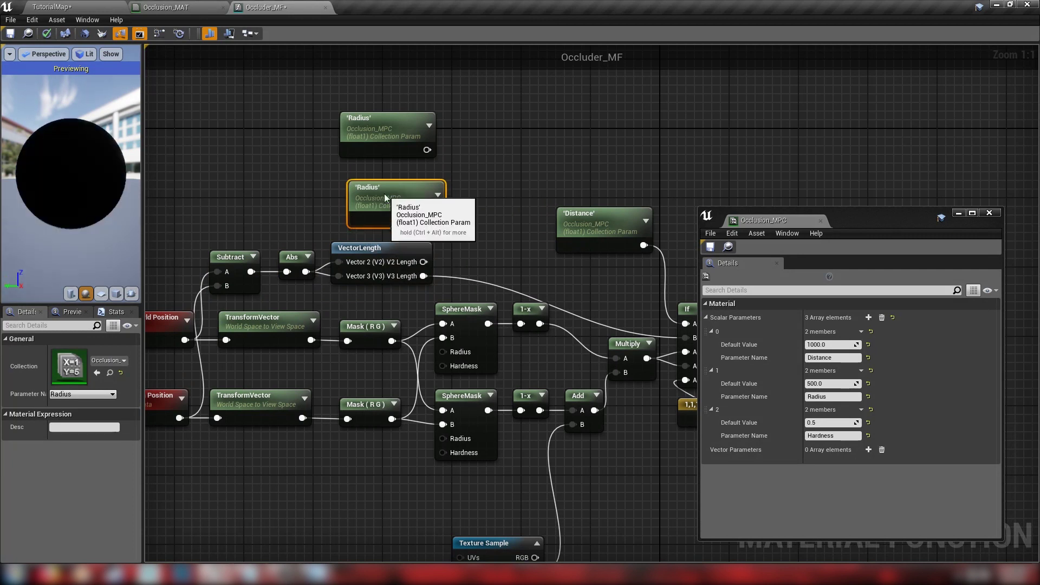
pyautogui.click(81, 394)
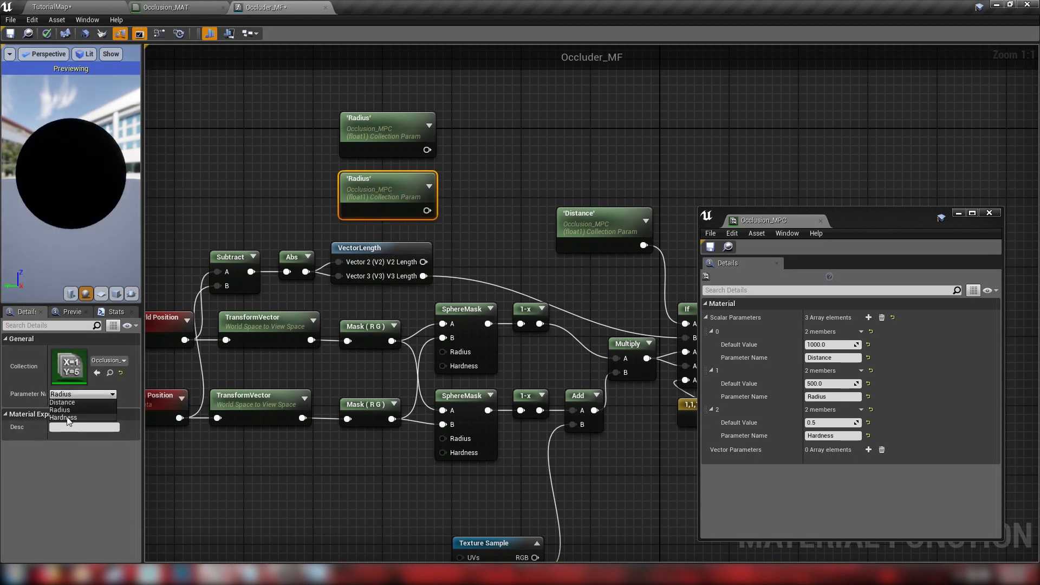
pyautogui.click(62, 417)
# Step: Wire Hardness into both SphereMasks' Hardness pins and Radius into the lower SphereMask's Radius
pyautogui.moveTo(452, 231); pyautogui.dragTo(410, 201, button='right')
pyautogui.moveTo(385, 180); pyautogui.dragTo(401, 335)
pyautogui.moveTo(403, 420); pyautogui.dragTo(384, 180)
pyautogui.moveTo(384, 119); pyautogui.dragTo(407, 408)
pyautogui.click(433, 258)
pyautogui.moveTo(328, 482); pyautogui.dragTo(406, 279, button='right')
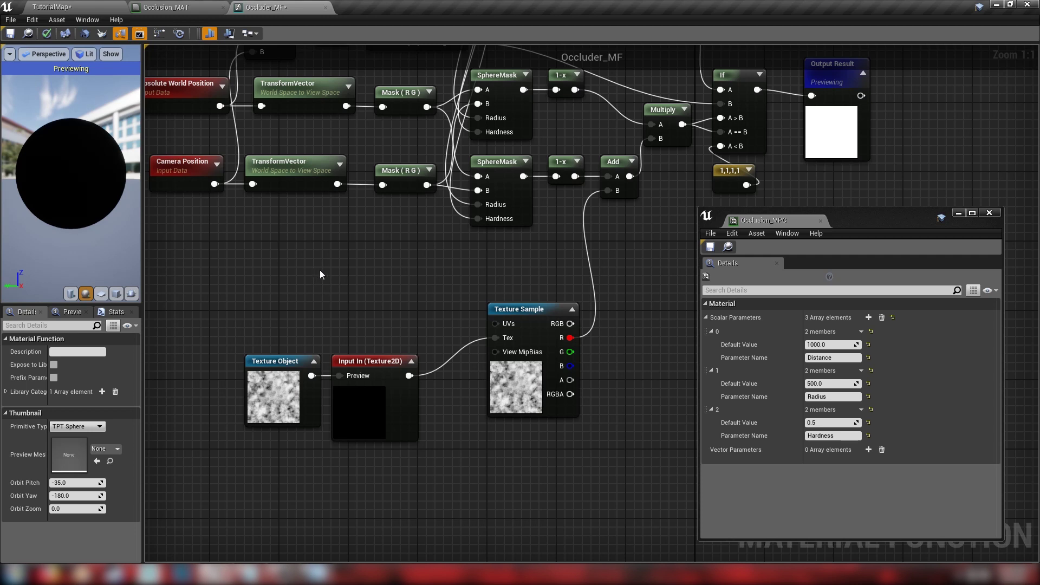
# Step: Add a Panner node and wire it into the Texture Sample's UVs
pyautogui.click(364, 274)
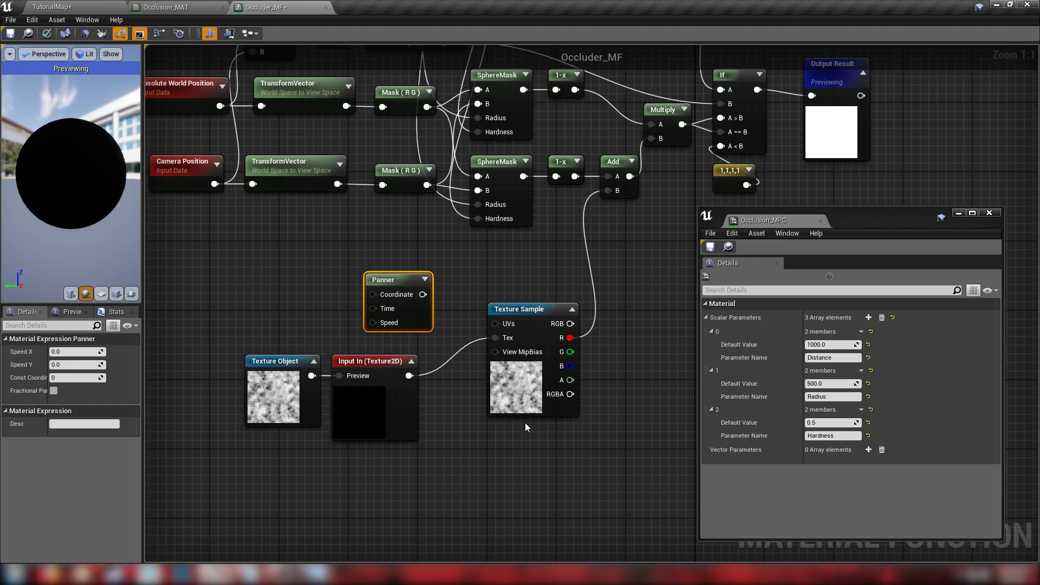
pyautogui.moveTo(583, 208); pyautogui.dragTo(539, 247, button='right')
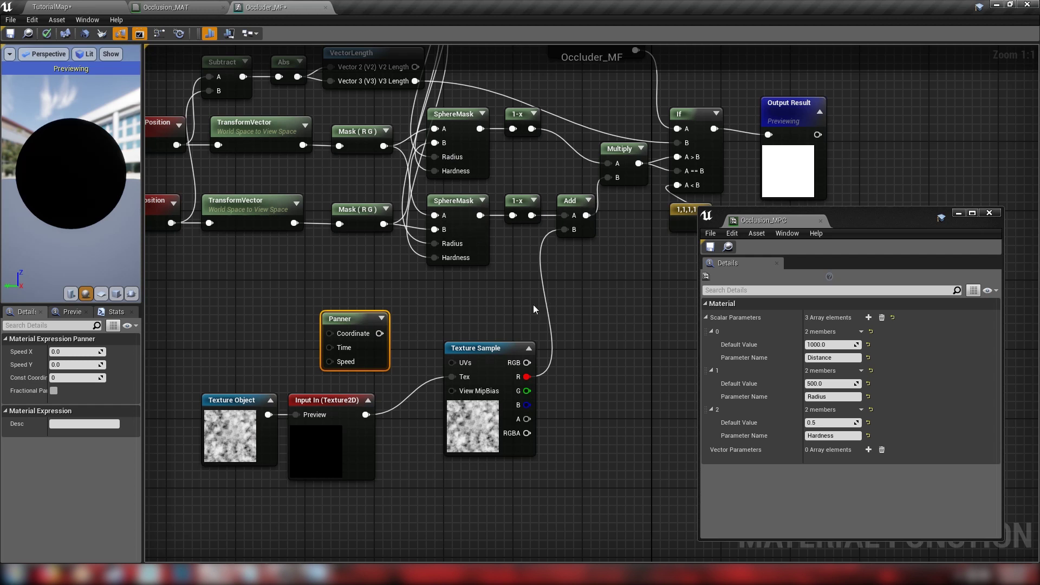
pyautogui.moveTo(424, 303); pyautogui.dragTo(467, 304, button='right')
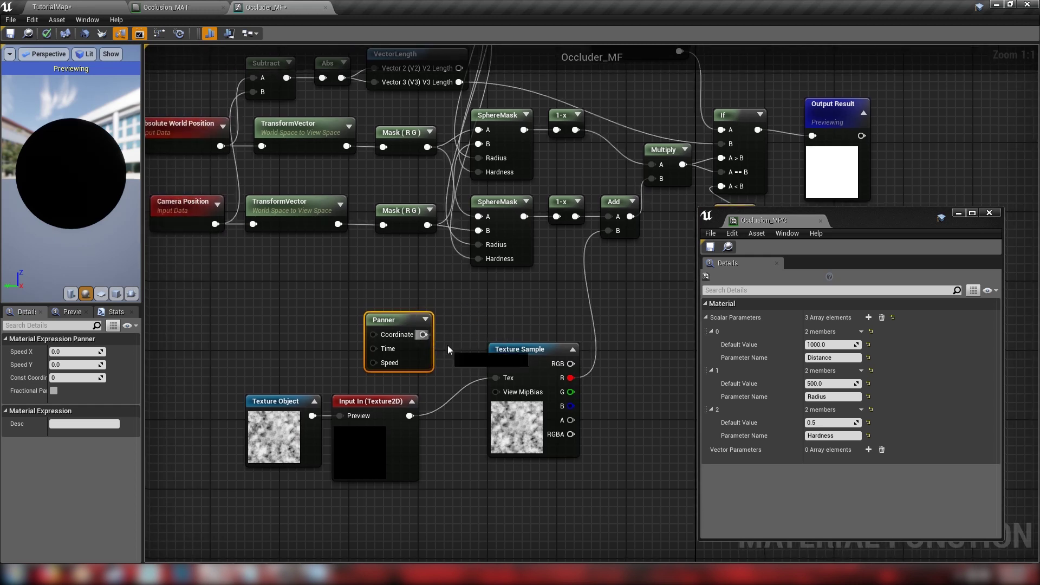
pyautogui.moveTo(447, 350); pyautogui.dragTo(496, 363)
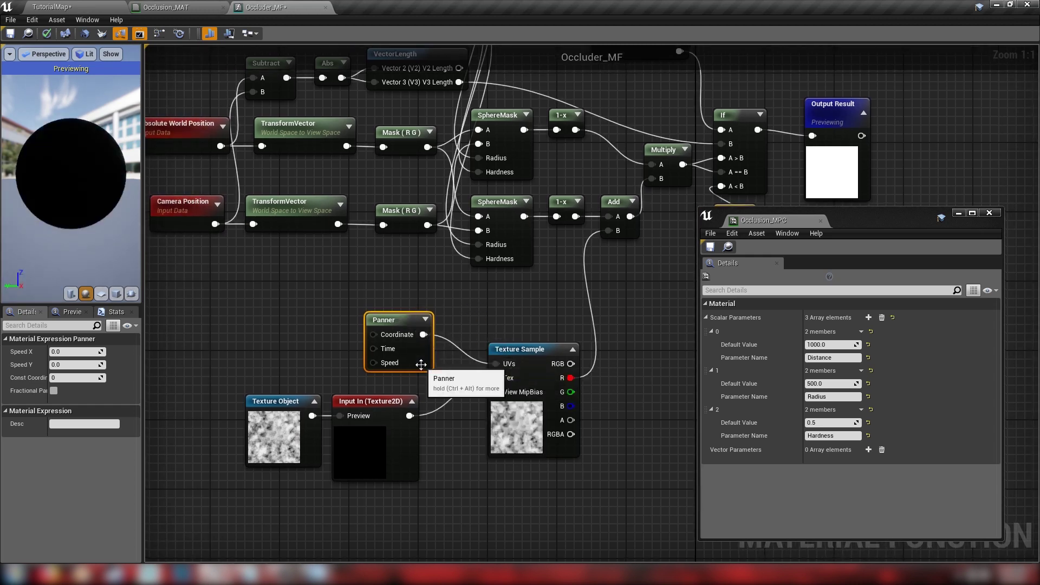
pyautogui.moveTo(422, 364); pyautogui.dragTo(516, 367, button='right')
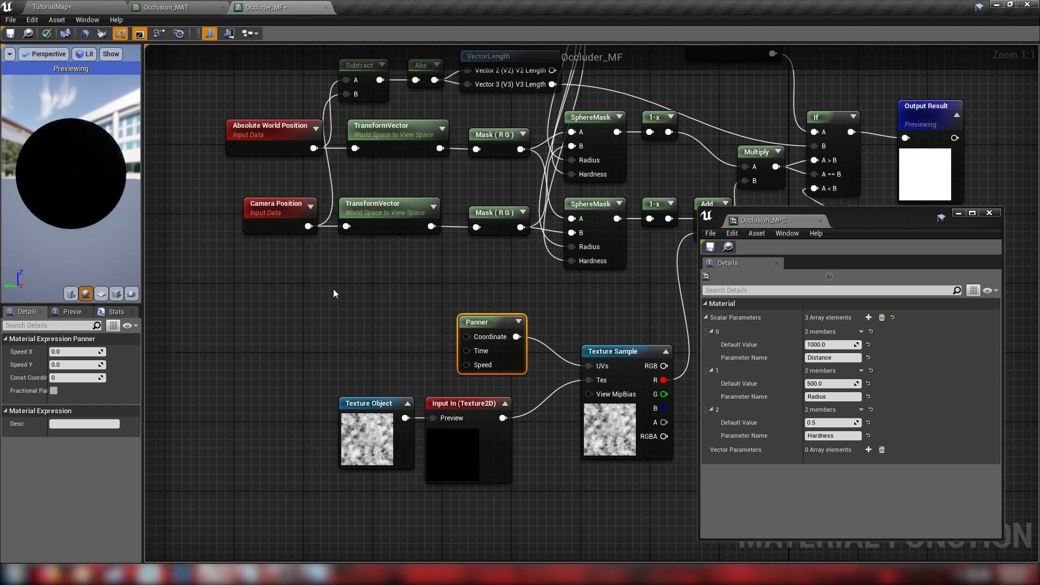
# Step: Add a TexCoord[0] node feeding the A input of a new Multiply node
pyautogui.click(280, 277)
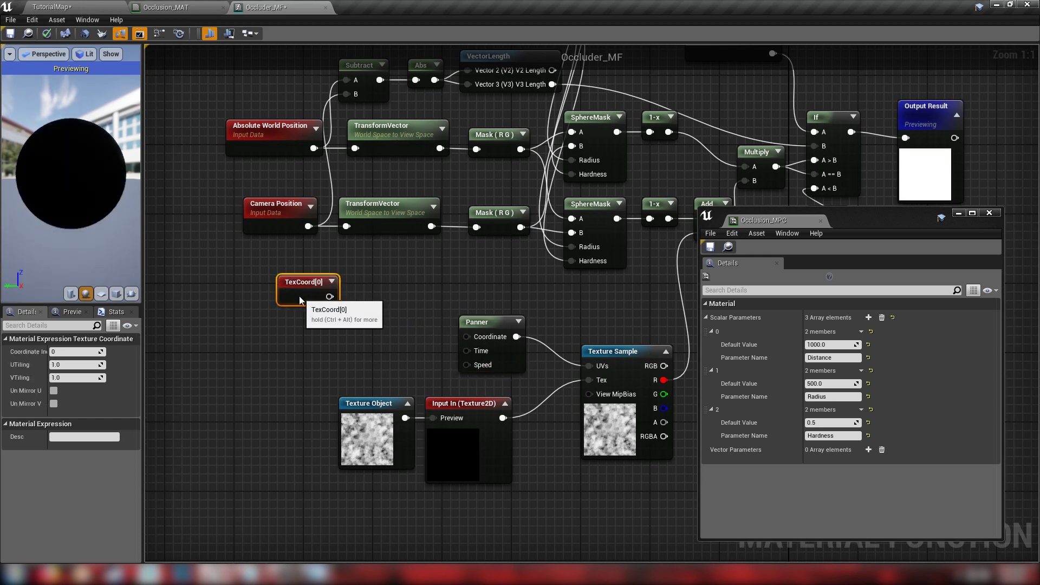
pyautogui.click(354, 300)
pyautogui.moveTo(330, 296); pyautogui.dragTo(363, 317)
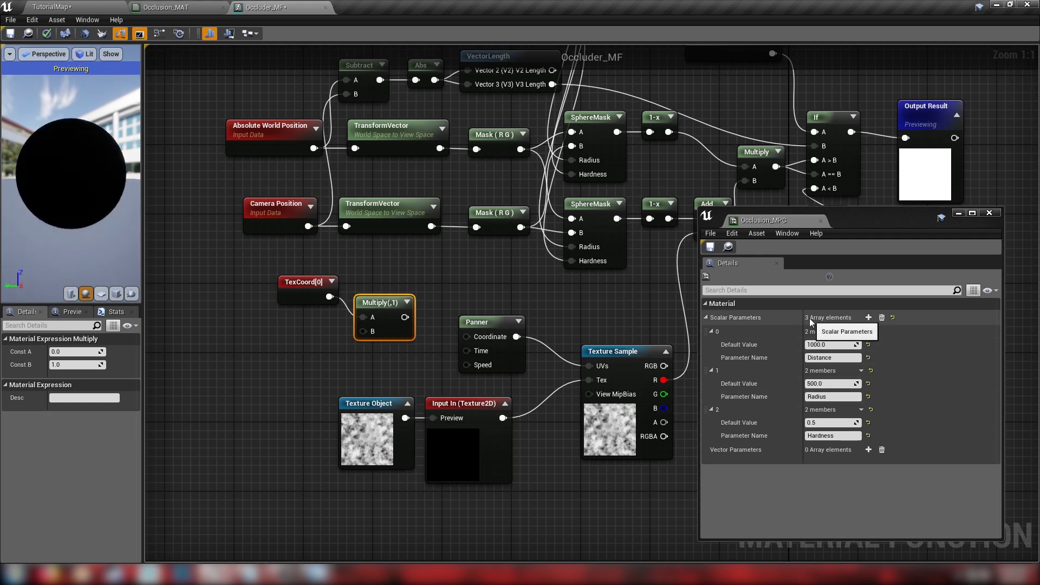
# Step: Add a fourth and fifth scalar parameter to Occlusion_MPC
pyautogui.click(869, 317)
pyautogui.click(869, 318)
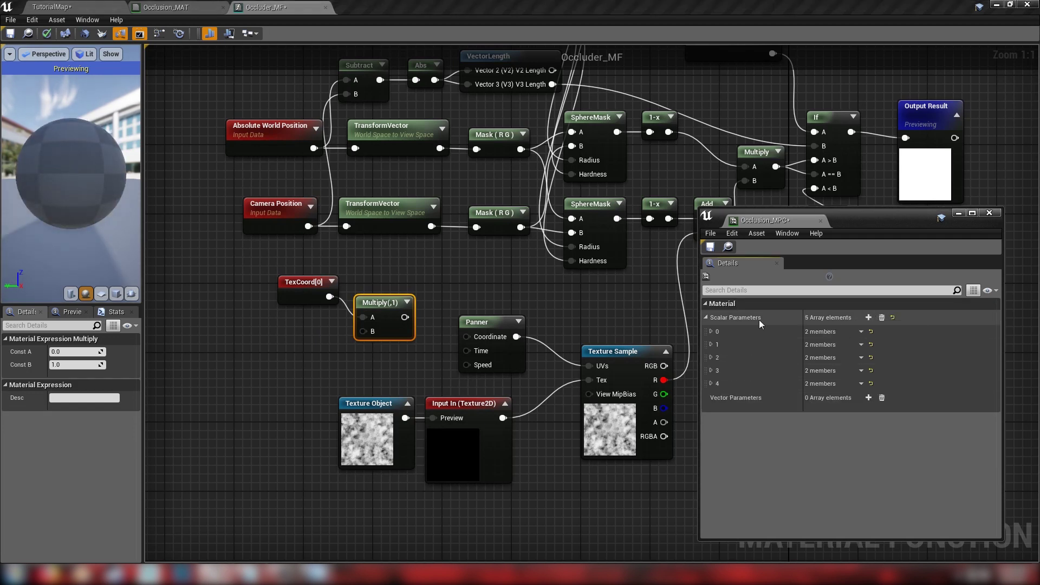
pyautogui.click(706, 317)
pyautogui.keyDown('shift'); pyautogui.click(705, 317); pyautogui.keyUp('shift')
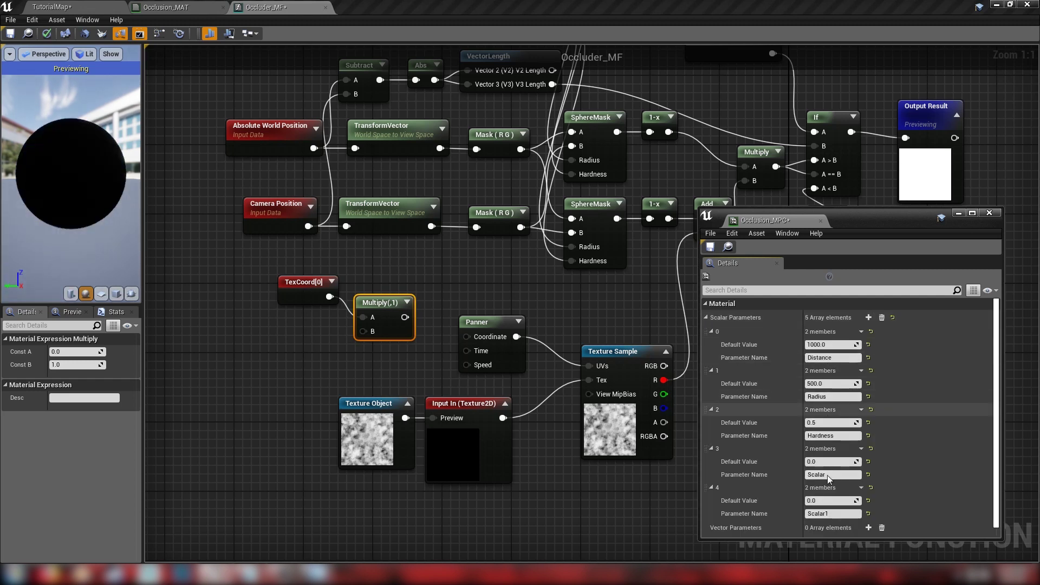
pyautogui.scroll(-1, 829, 481)
pyautogui.moveTo(833, 469); pyautogui.dragTo(766, 466)
# Step: Name the new scalars Multi (1.0) and Speed, giving Speed a default of 0.1
pyautogui.hotkey('ctrl', 'a')
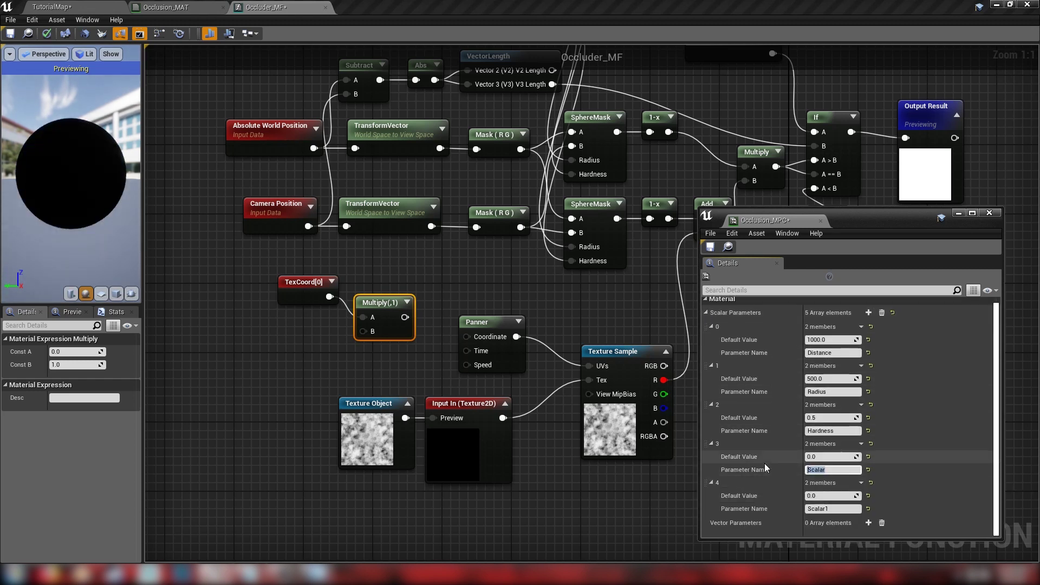
pyautogui.write('Multi')
pyautogui.press('Return')
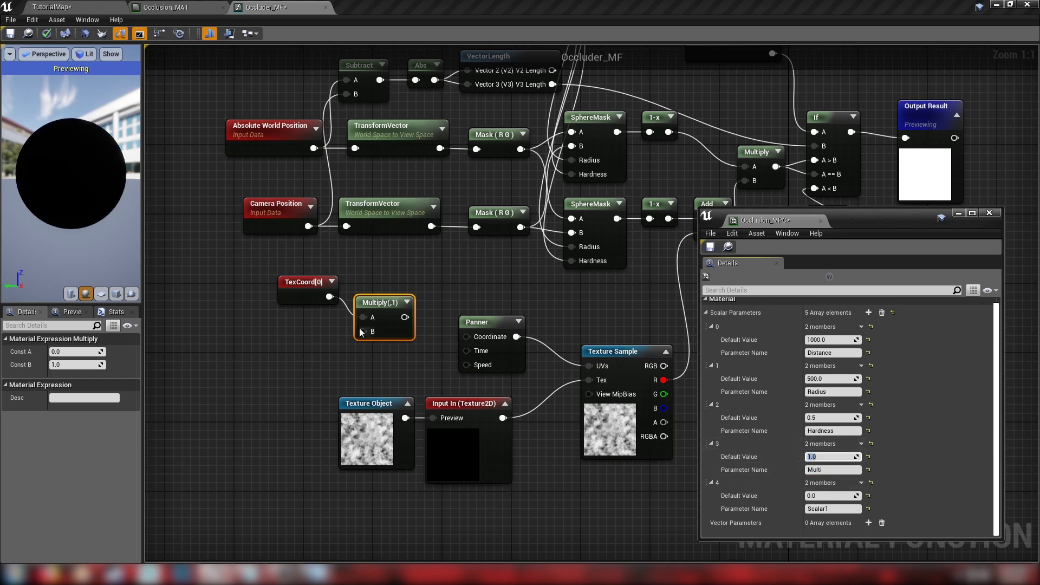
pyautogui.click(828, 509)
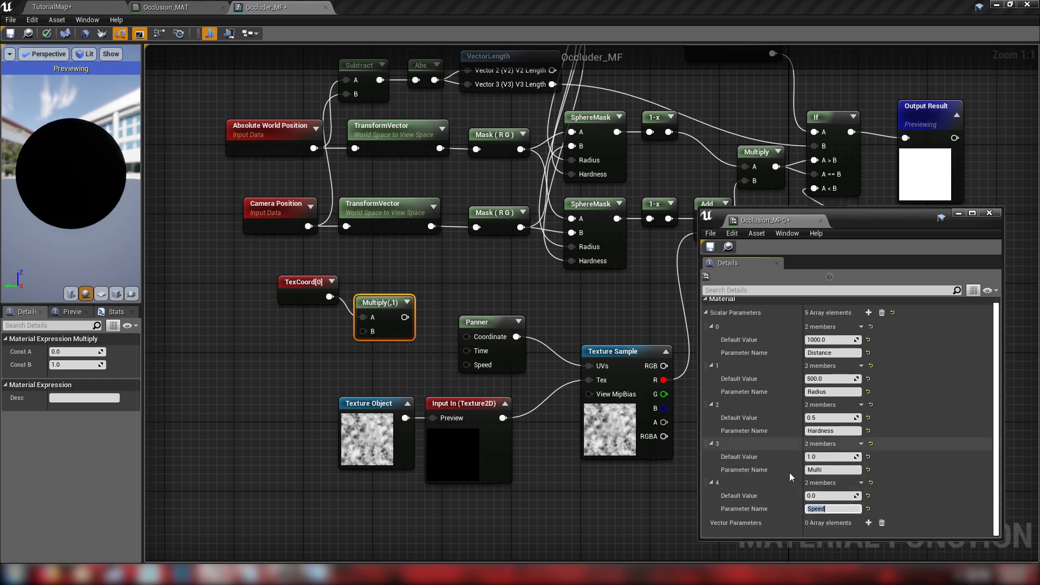
pyautogui.click(821, 496)
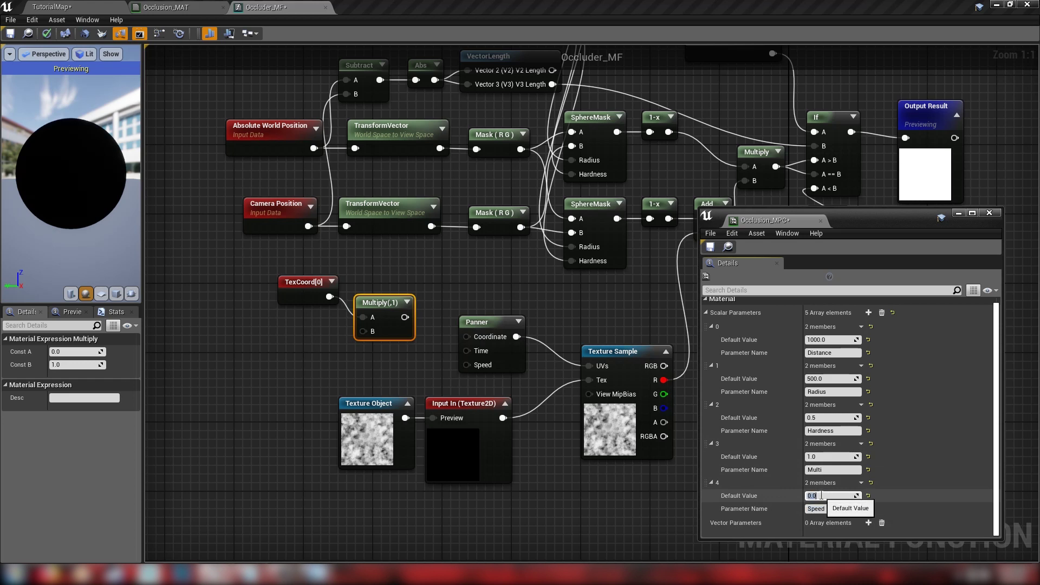
pyautogui.write('0.1')
pyautogui.press('Return')
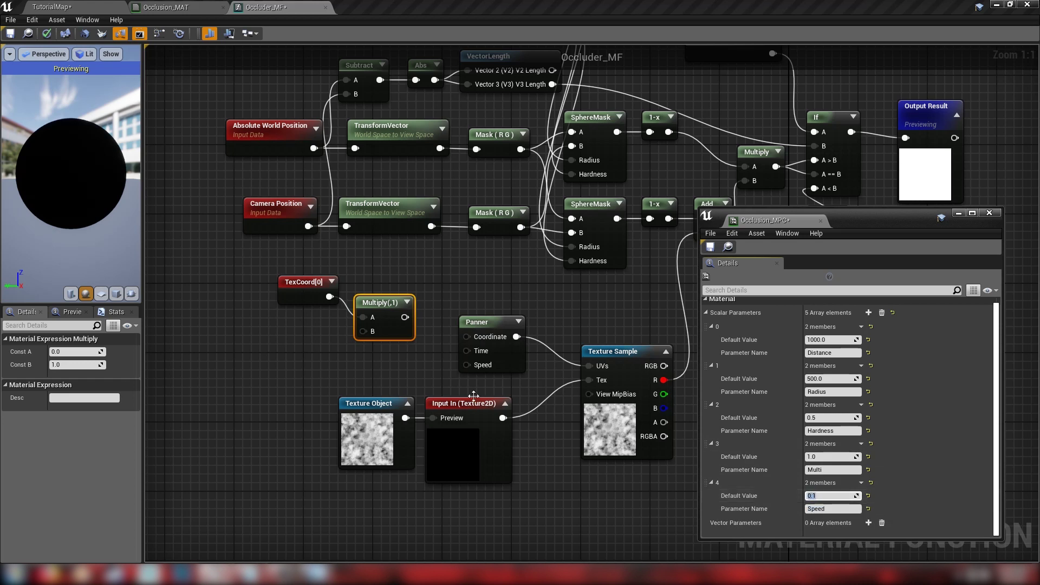
pyautogui.click(278, 343)
# Step: Paste a collection parameter node set to Multi and wire it into the Multiply's B input
pyautogui.moveTo(558, 100); pyautogui.dragTo(508, 200, button='right')
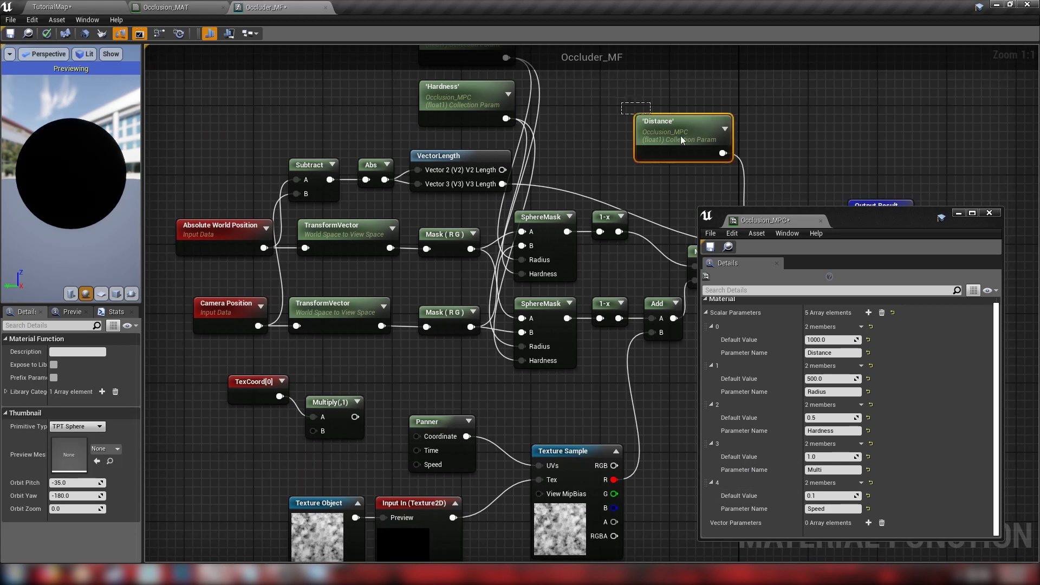
pyautogui.moveTo(386, 308); pyautogui.dragTo(504, 246, button='right')
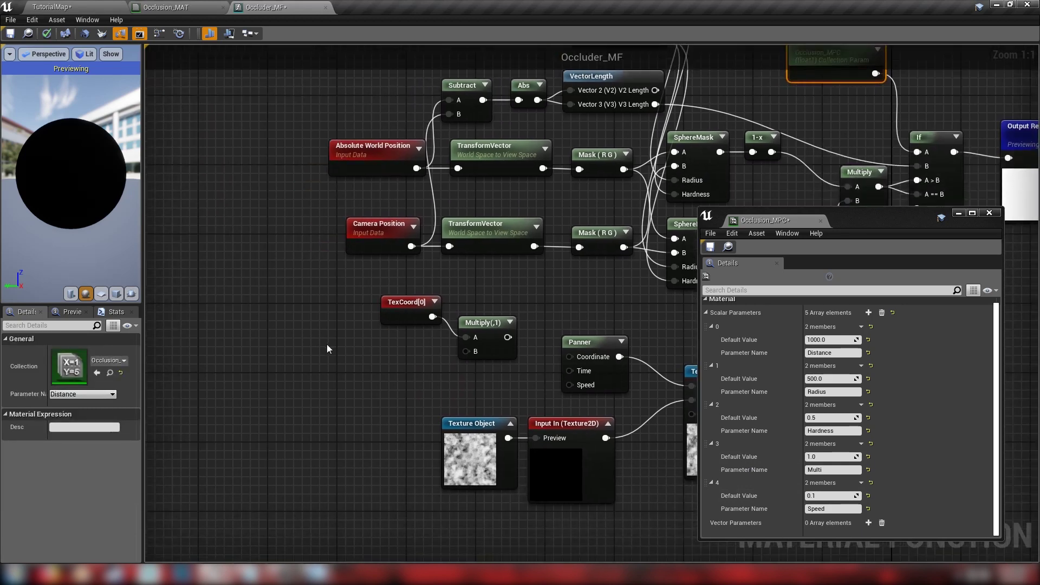
pyautogui.hotkey('ctrl', 'c')
pyautogui.hotkey('ctrl', 'v')
pyautogui.moveTo(331, 350); pyautogui.dragTo(306, 344)
pyautogui.click(69, 394)
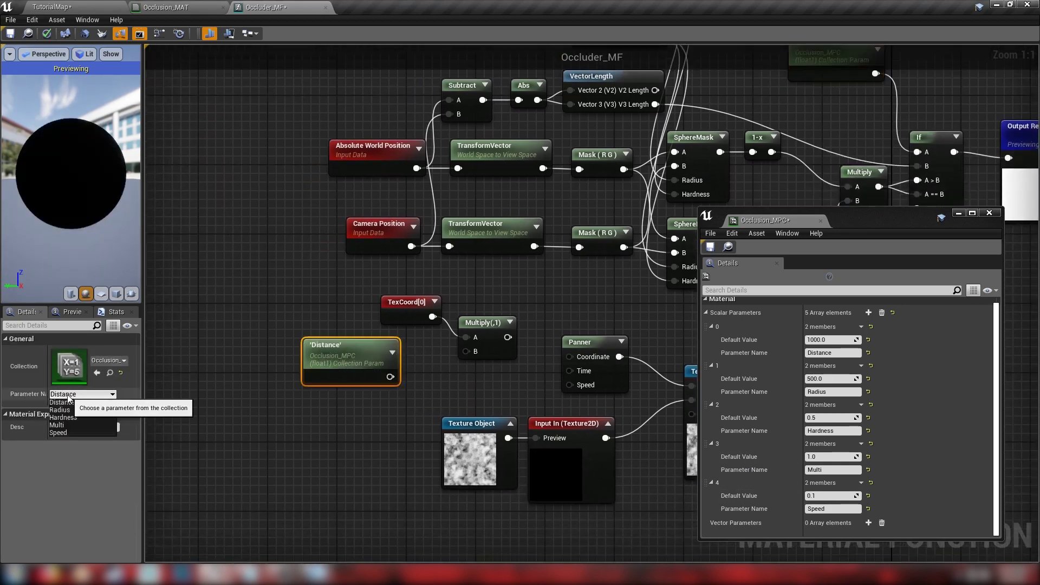
pyautogui.click(67, 425)
pyautogui.moveTo(390, 376); pyautogui.dragTo(577, 362)
# Step: Reposition the TexCoord, Multi and Multiply group above the Texture Object and Input In nodes
pyautogui.moveTo(334, 292); pyautogui.dragTo(455, 328)
pyautogui.moveTo(491, 394); pyautogui.dragTo(340, 345, button='right')
pyautogui.moveTo(296, 348); pyautogui.dragTo(409, 432)
pyautogui.moveTo(413, 433); pyautogui.dragTo(405, 495)
pyautogui.moveTo(216, 365); pyautogui.dragTo(362, 376, button='right')
# Step: Duplicate the Multi node as Speed and wire it into the Panner's Speed input
pyautogui.moveTo(324, 271); pyautogui.dragTo(389, 346)
pyautogui.hotkey('ctrl', 'c')
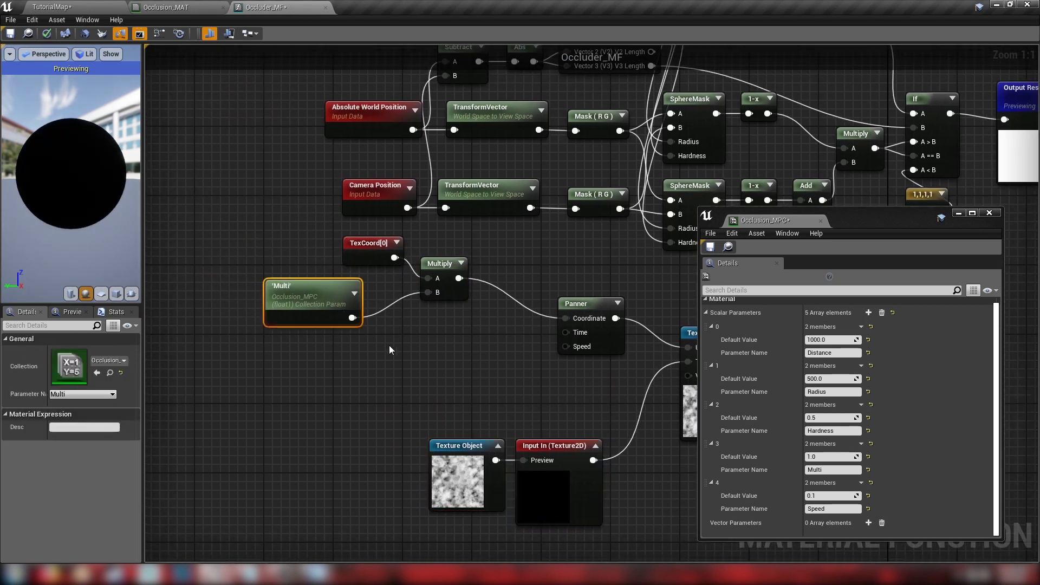
pyautogui.hotkey('ctrl', 'v')
pyautogui.click(82, 393)
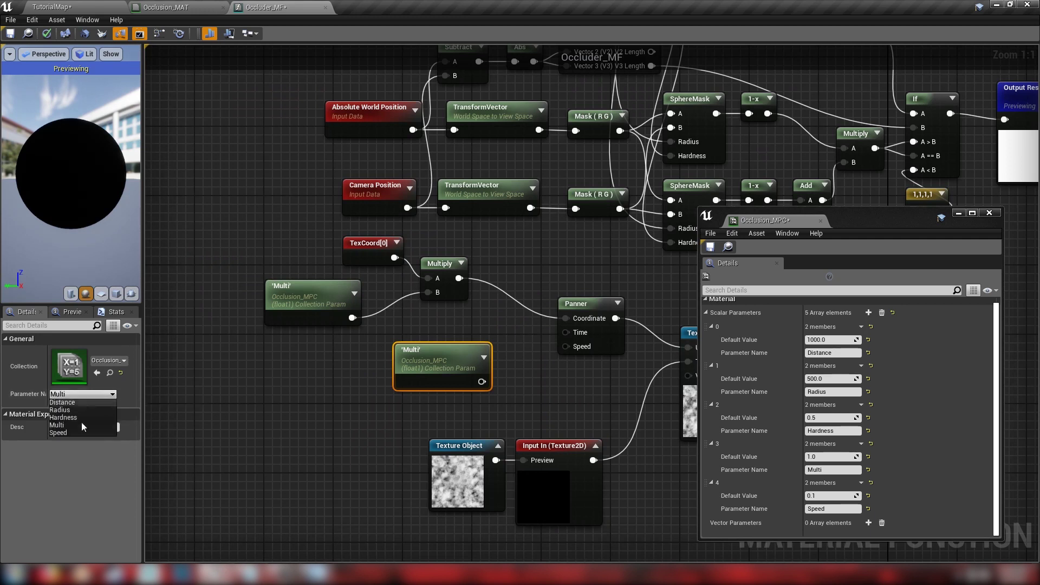
pyautogui.click(73, 433)
pyautogui.moveTo(482, 381); pyautogui.dragTo(580, 346)
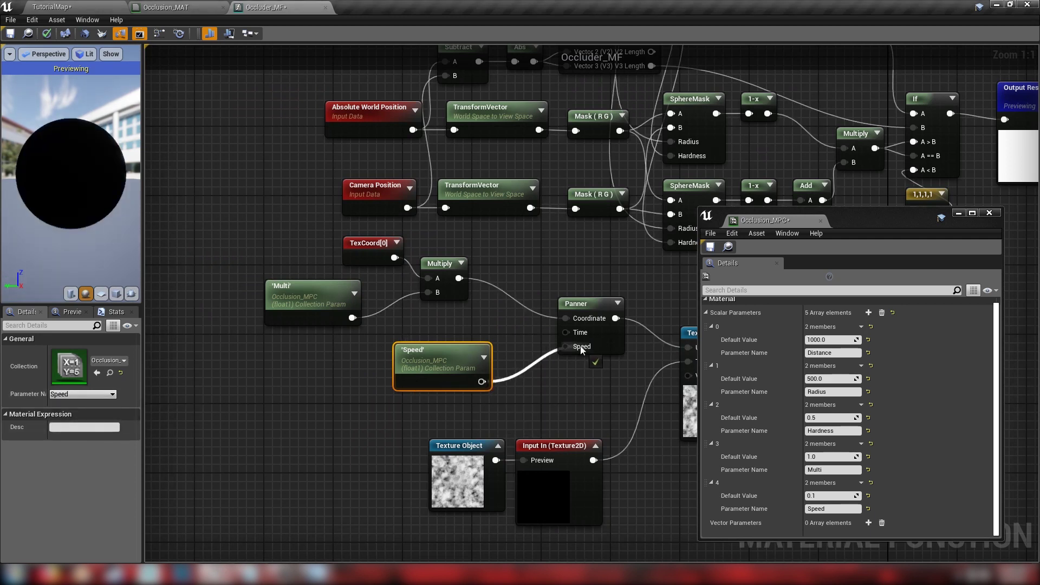
# Step: Set the Panner's Speed X and Speed Y to 1.0
pyautogui.click(616, 332)
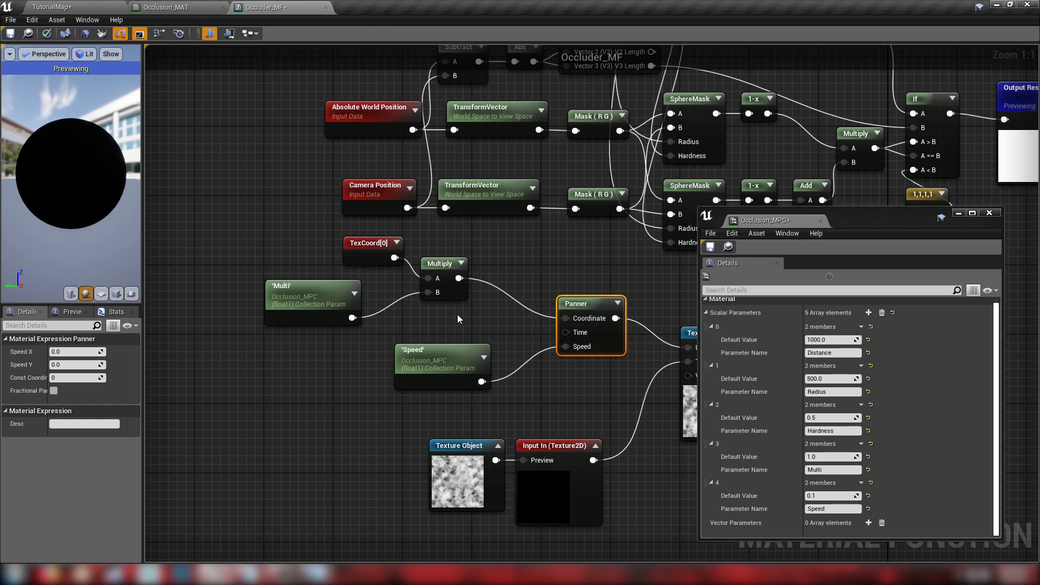
pyautogui.moveTo(457, 314); pyautogui.dragTo(346, 313, button='right')
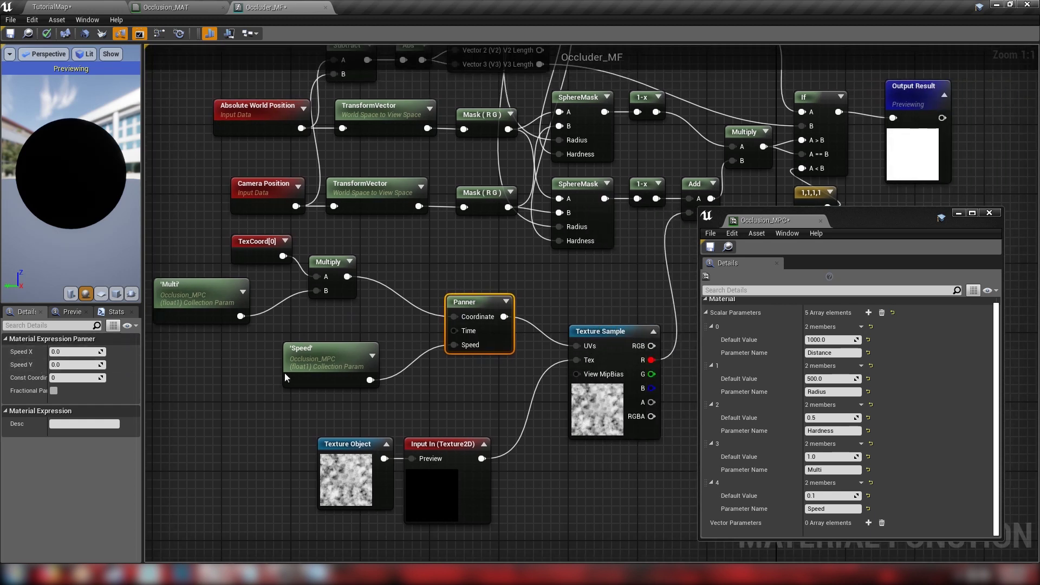
pyautogui.moveTo(286, 378); pyautogui.dragTo(302, 378)
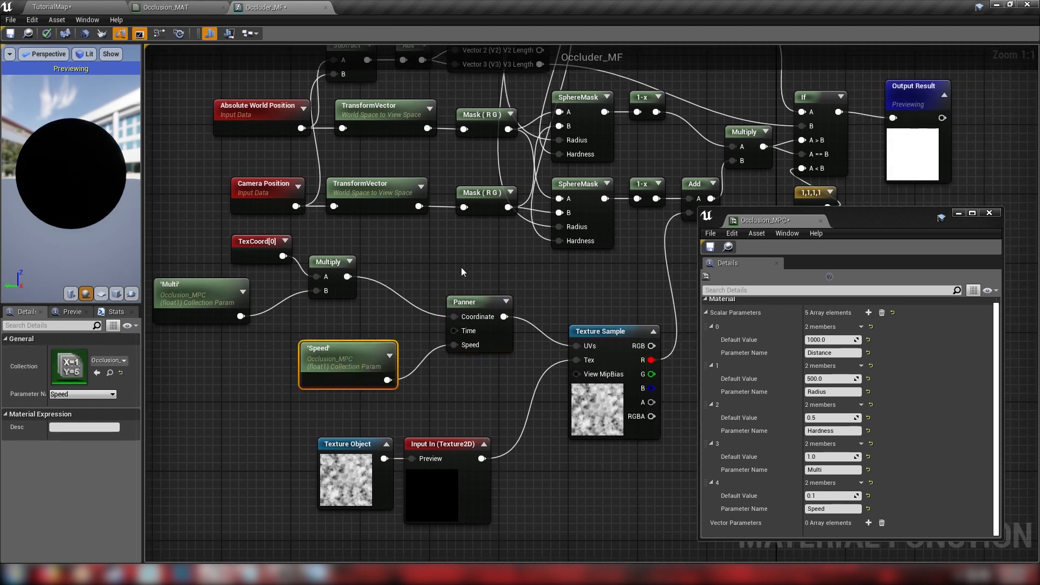
pyautogui.click(477, 301)
pyautogui.click(76, 352)
pyautogui.write('1')
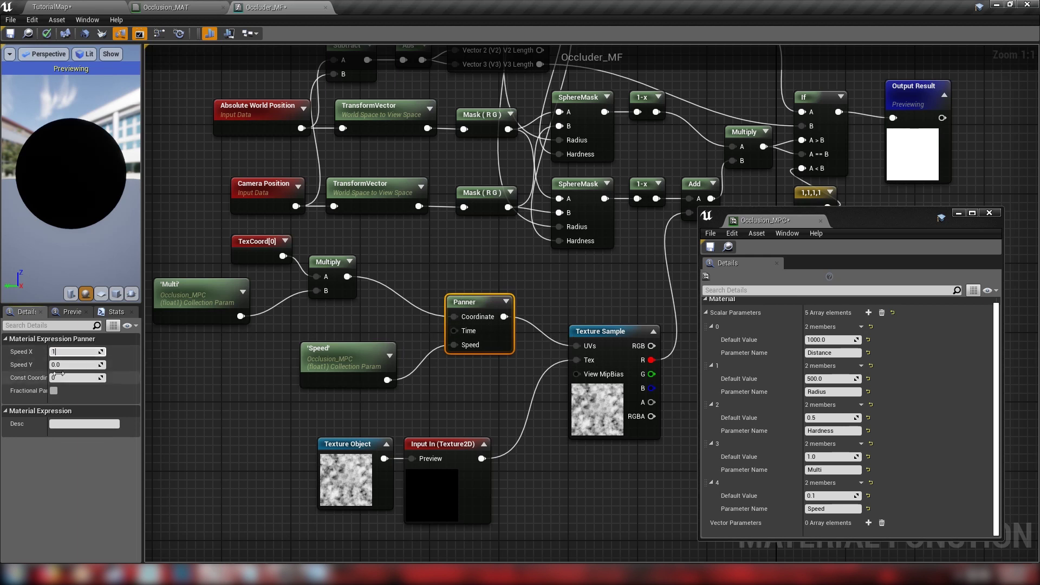
pyautogui.click(59, 365)
pyautogui.press('Return')
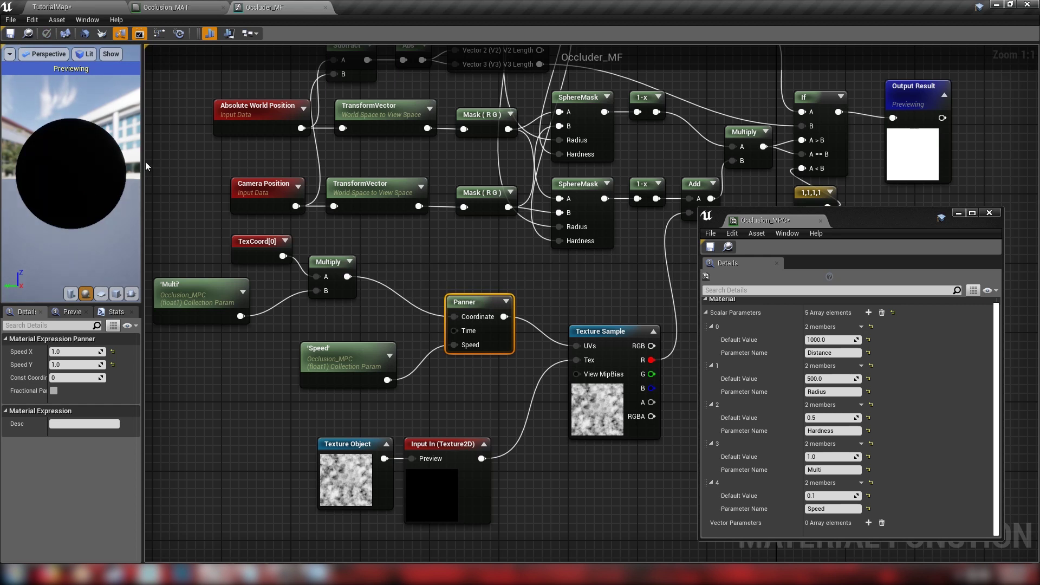
# Step: Enlarge the material preview and orbit the preview sphere to inspect it
pyautogui.moveTo(144, 168); pyautogui.dragTo(284, 193)
pyautogui.scroll(-6, 193, 195)
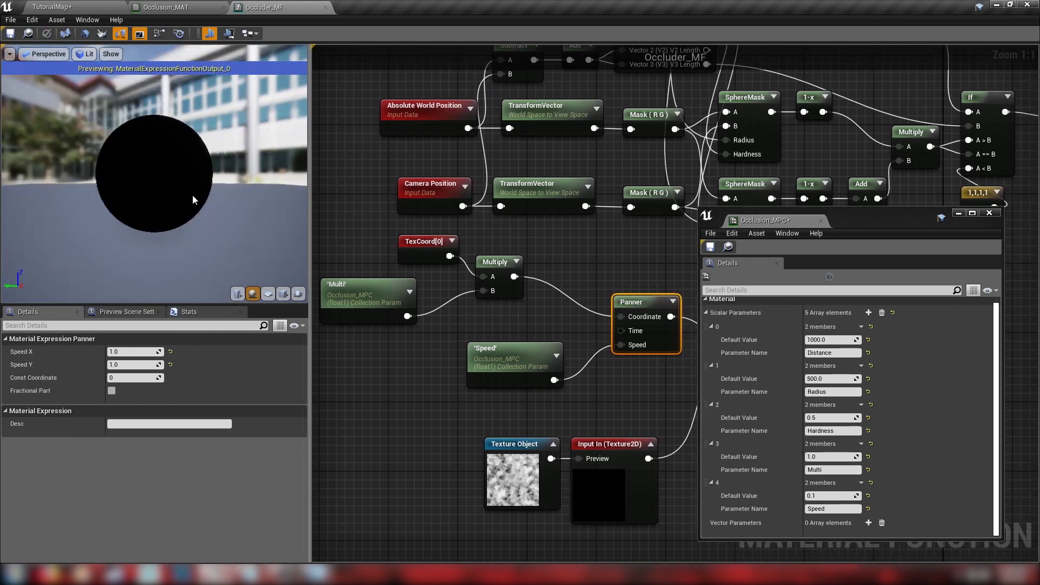
pyautogui.scroll(3, 193, 195)
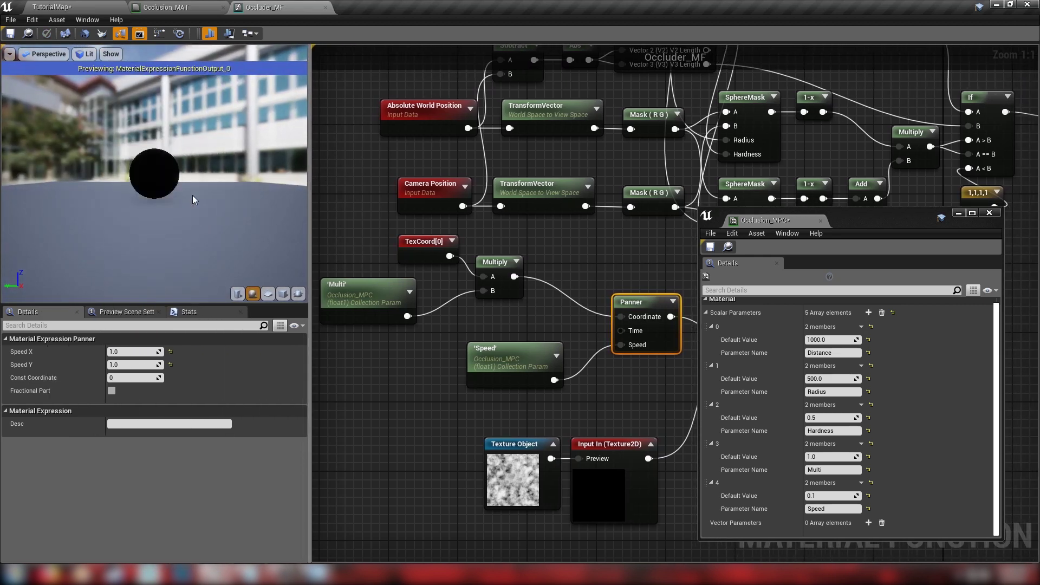
pyautogui.scroll(-2, 193, 195)
pyautogui.moveTo(193, 195); pyautogui.dragTo(193, 206, button='right')
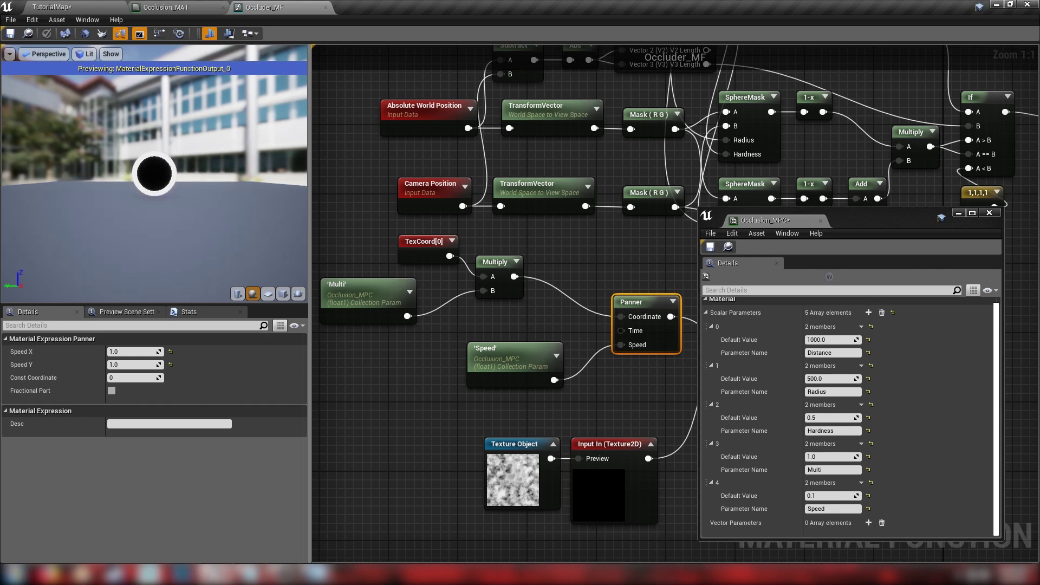
# Step: Move the Distance parameter node closer to the If node
pyautogui.moveTo(859, 144); pyautogui.dragTo(476, 217, button='right')
pyautogui.click(492, 97)
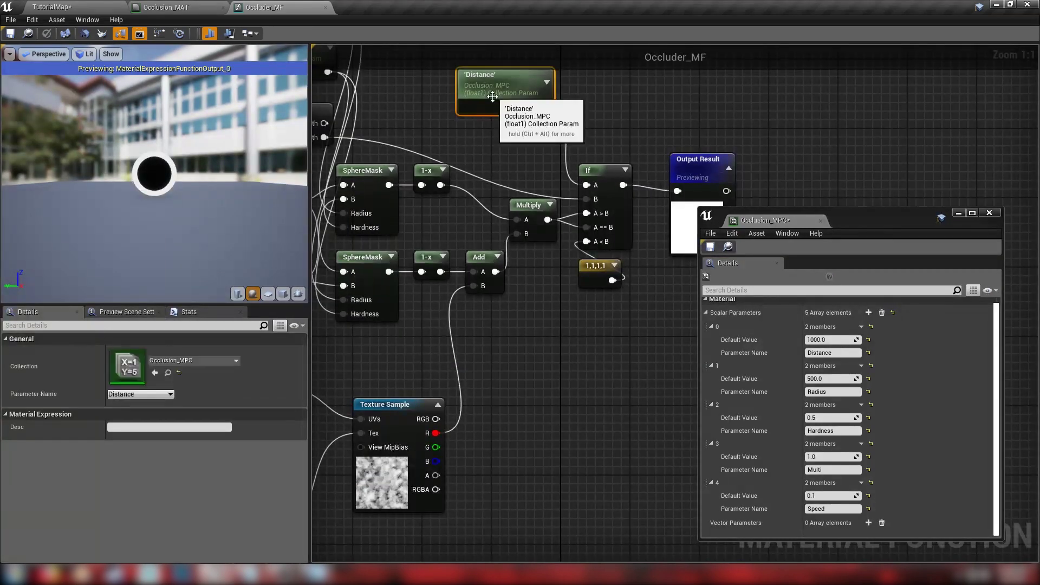
pyautogui.moveTo(500, 161); pyautogui.dragTo(540, 262, button='right')
pyautogui.moveTo(536, 188); pyautogui.dragTo(519, 223)
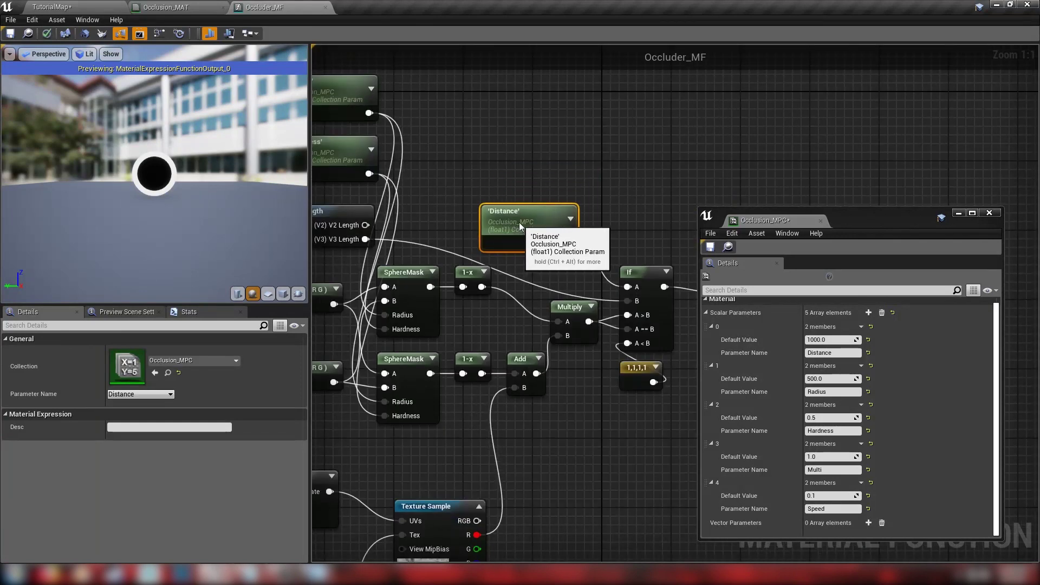
pyautogui.moveTo(455, 226); pyautogui.dragTo(619, 128, button='right')
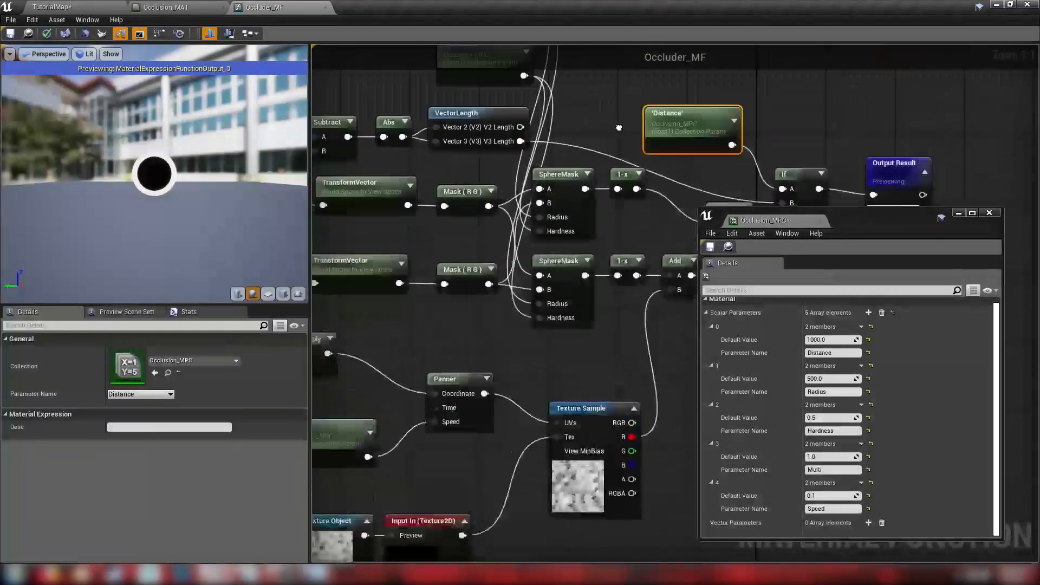
pyautogui.scroll(-3, 618, 127)
pyautogui.moveTo(309, 100); pyautogui.dragTo(134, 102)
pyautogui.moveTo(231, 115); pyautogui.dragTo(284, 113, button='right')
pyautogui.click(295, 150)
# Step: Reposition the Radius, Hardness, Multi, TexCoord and Speed nodes, then save Occluder_MF
pyautogui.moveTo(352, 90); pyautogui.dragTo(273, 119)
pyautogui.click(404, 104)
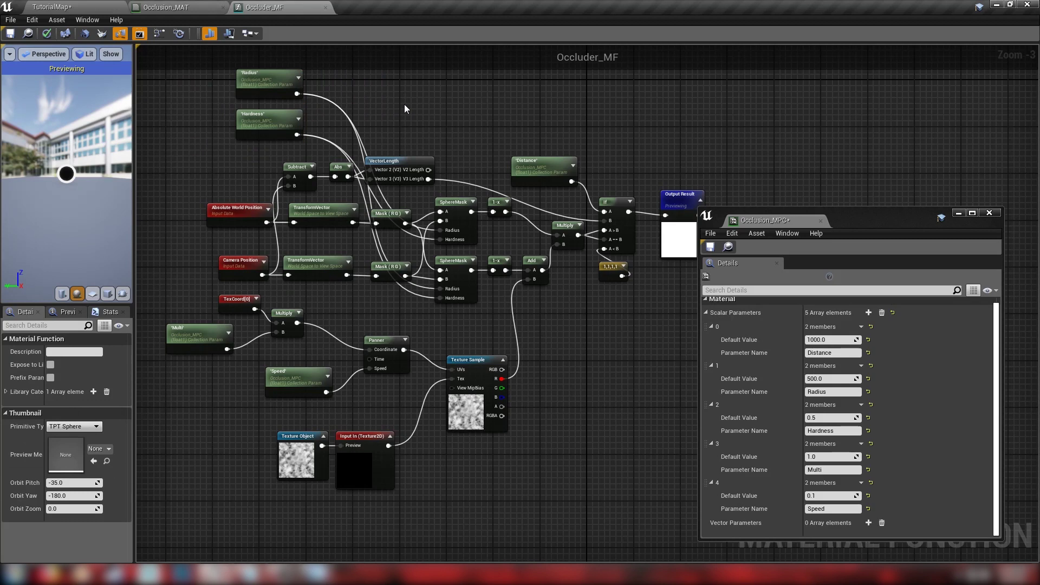
pyautogui.moveTo(183, 334); pyautogui.dragTo(210, 330)
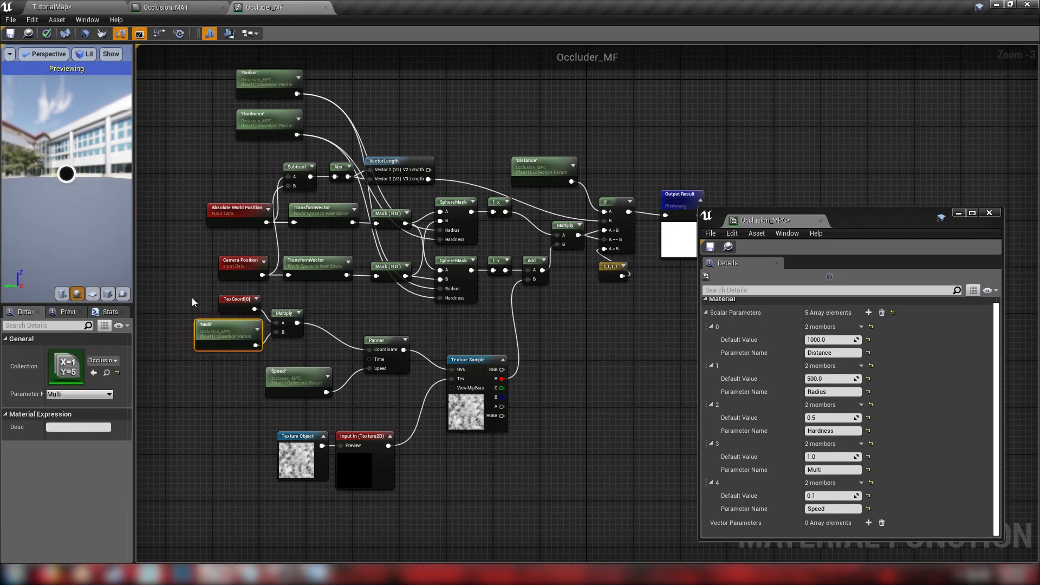
pyautogui.moveTo(277, 350); pyautogui.dragTo(309, 374)
pyautogui.keyDown('shift'); pyautogui.click(295, 374); pyautogui.keyUp('shift')
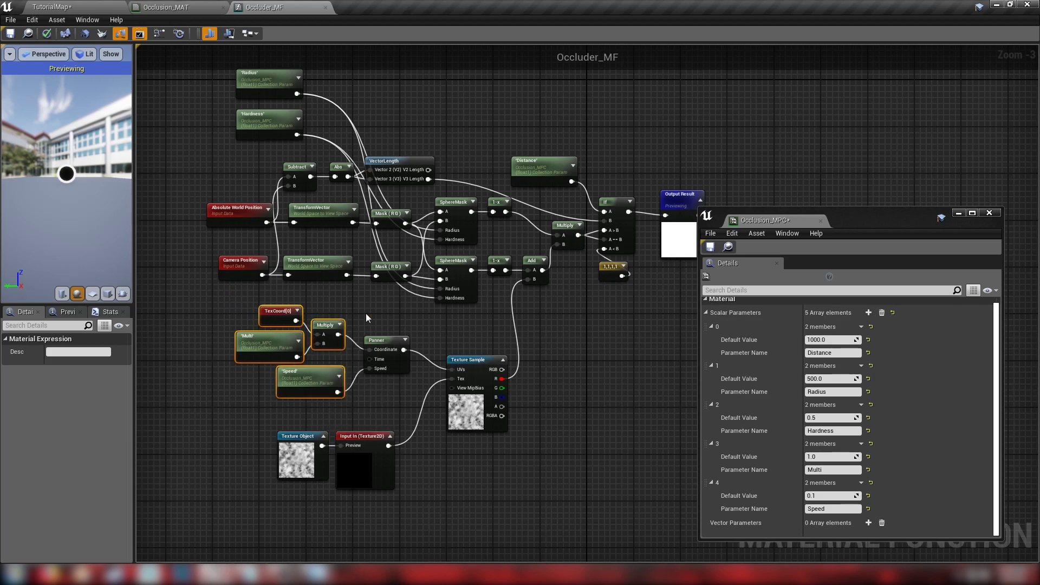
pyautogui.click(522, 357)
pyautogui.moveTo(481, 306); pyautogui.dragTo(457, 310, button='right')
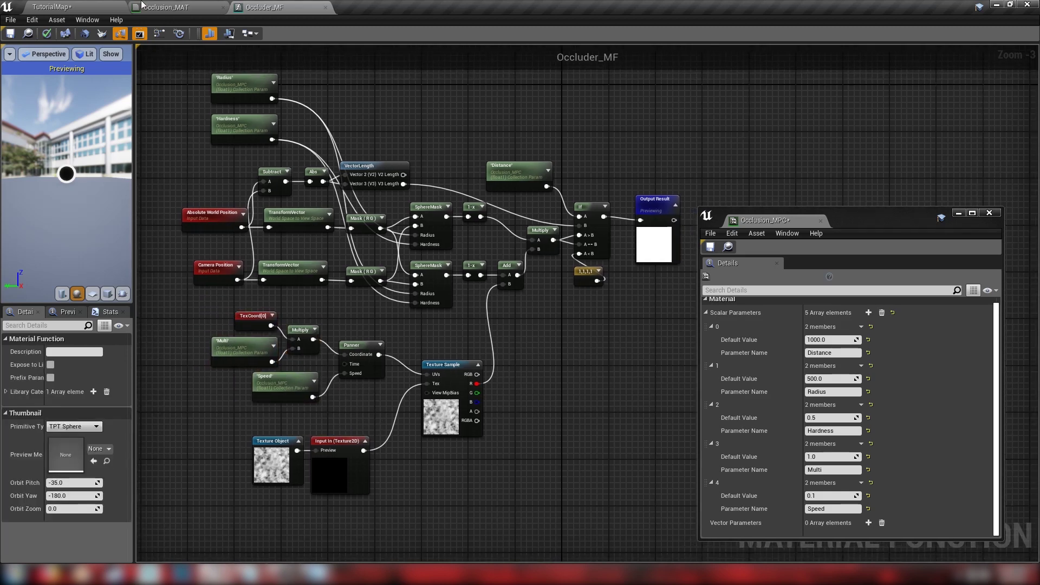
pyautogui.click(10, 33)
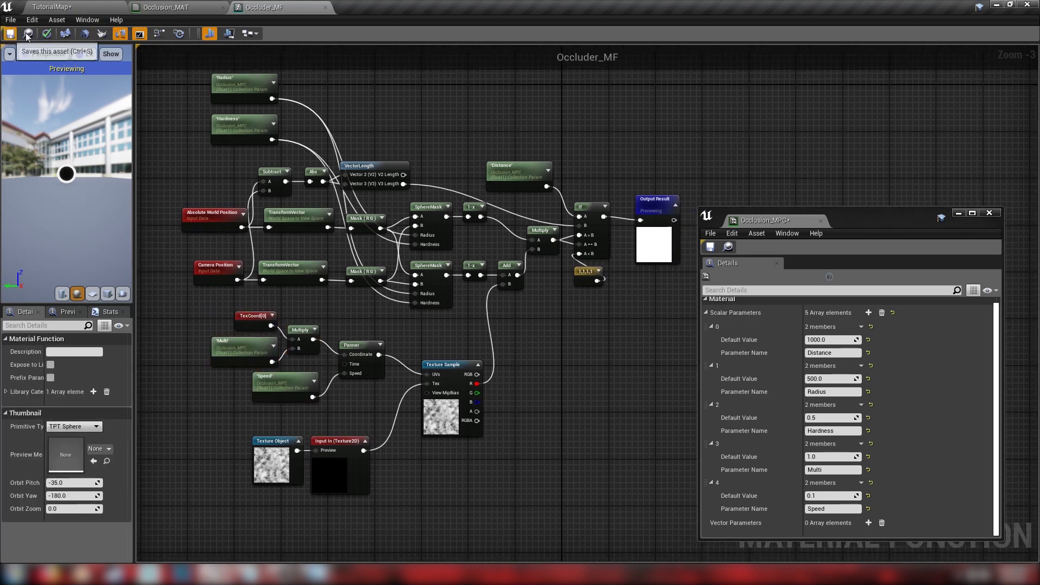
# Step: Close Occluder_MF and add a Material Function Call node in Occlusion_MAT set to Occluder_MF
pyautogui.click(325, 8)
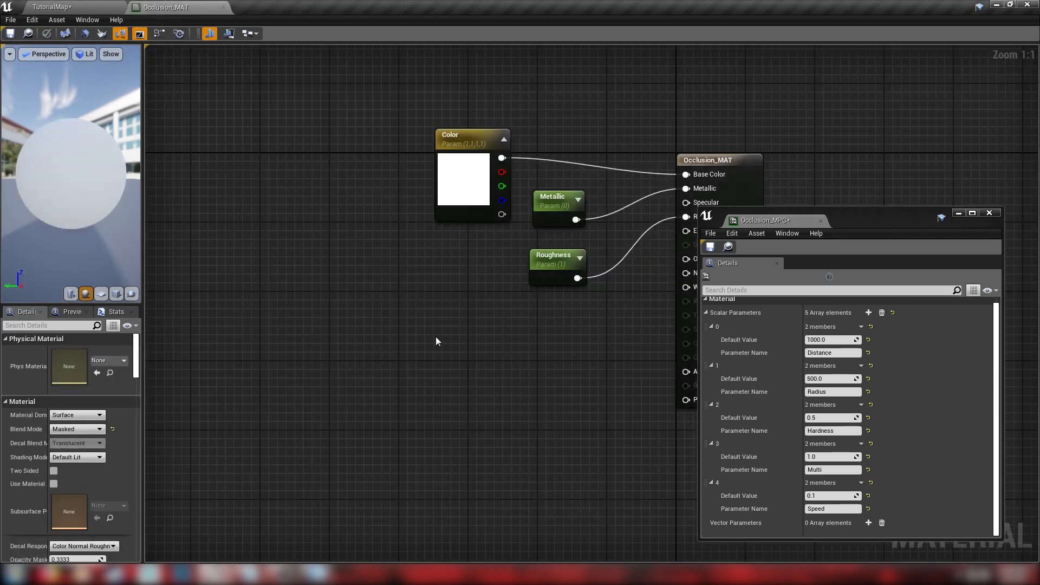
pyautogui.moveTo(436, 337); pyautogui.dragTo(306, 301, button='right')
pyautogui.rightClick(371, 296)
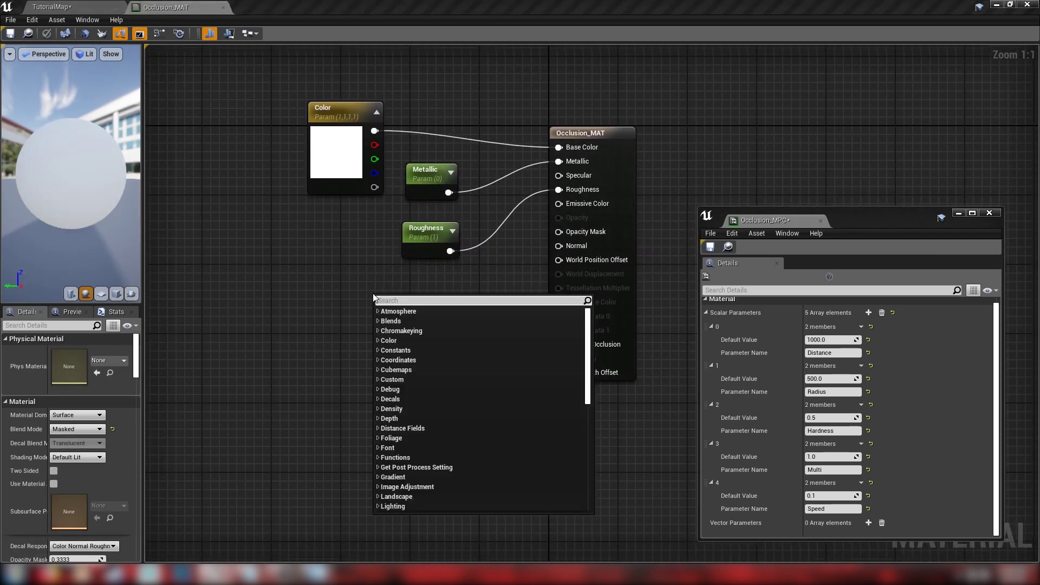
pyautogui.write('funct')
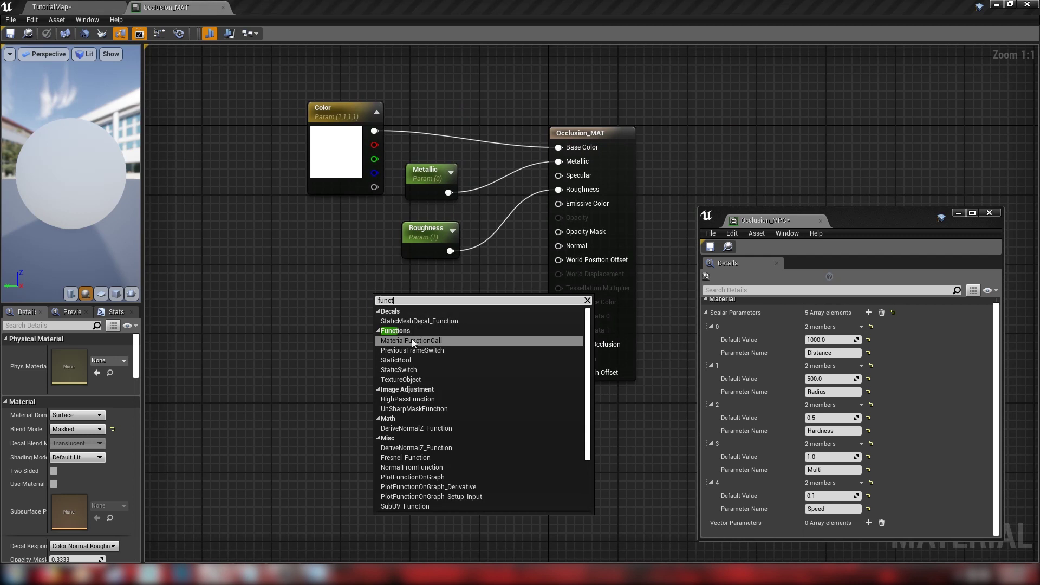
pyautogui.click(409, 340)
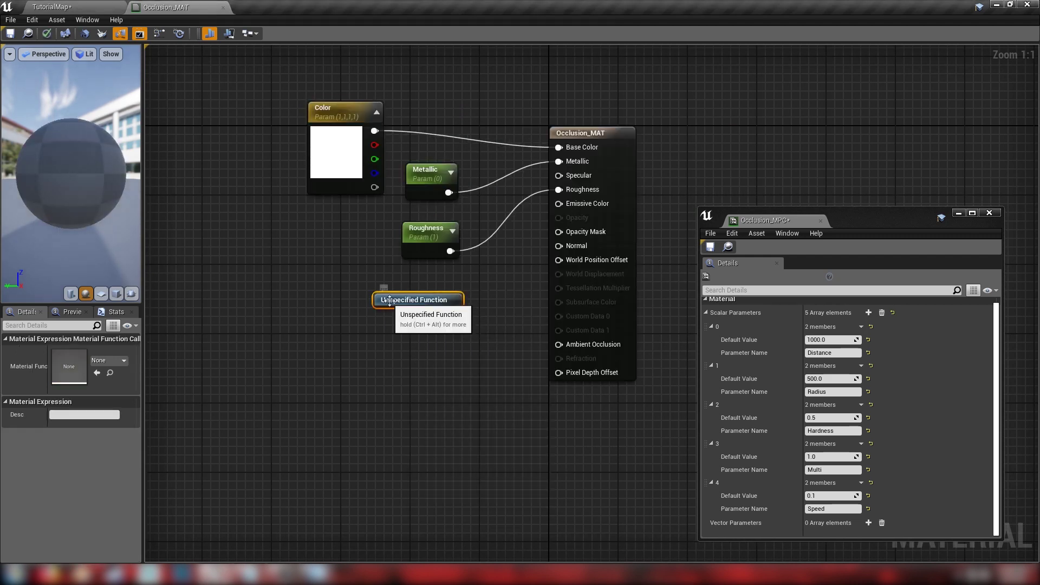
pyautogui.click(111, 360)
pyautogui.write('occl')
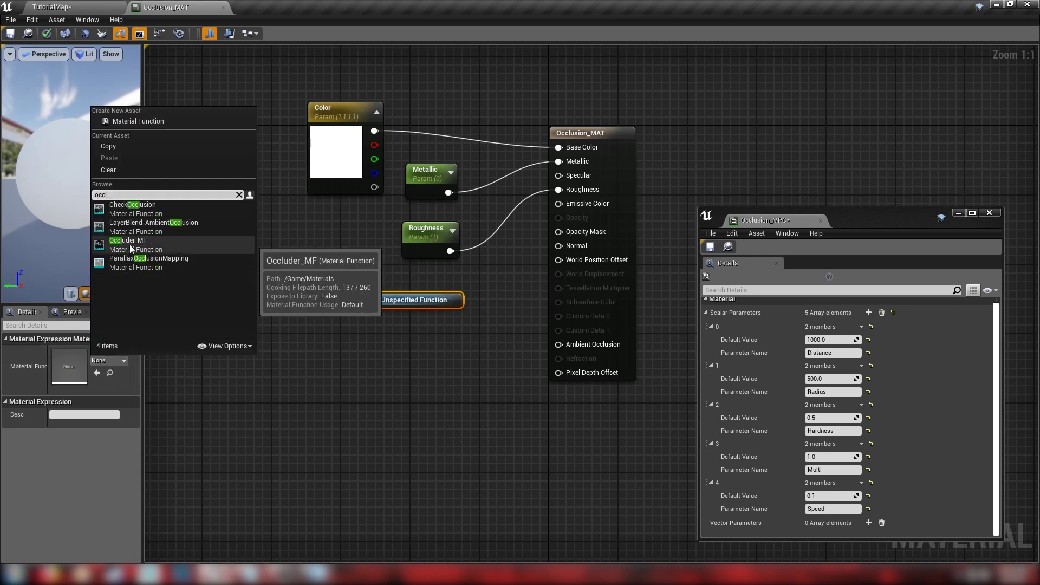
pyautogui.click(128, 244)
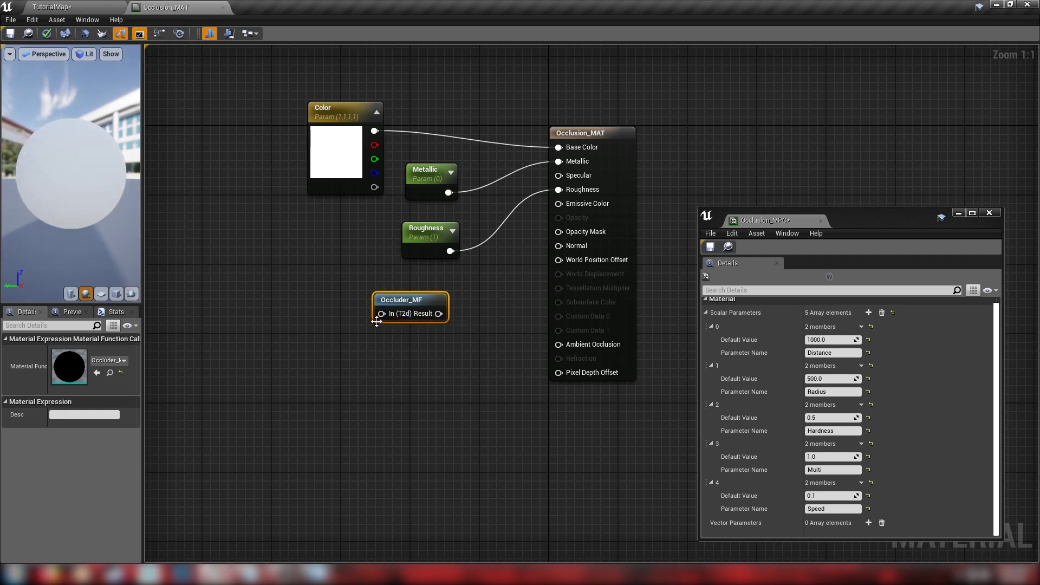
# Step: Connect Occluder_MF's Result to Occlusion_MAT's Opacity Mask
pyautogui.moveTo(438, 314); pyautogui.dragTo(563, 232)
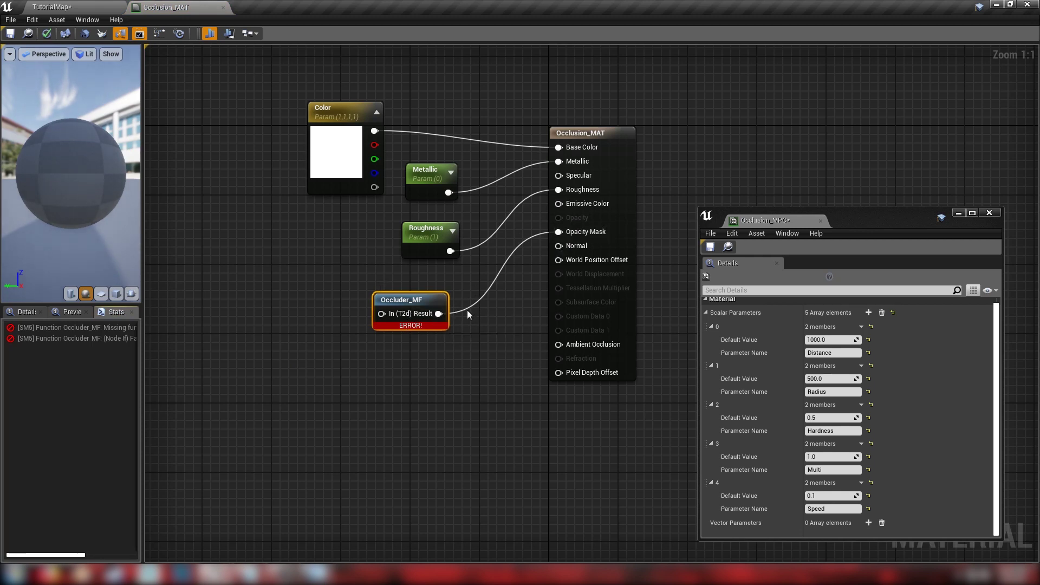
pyautogui.click(27, 312)
pyautogui.moveTo(323, 322); pyautogui.dragTo(434, 324, button='right')
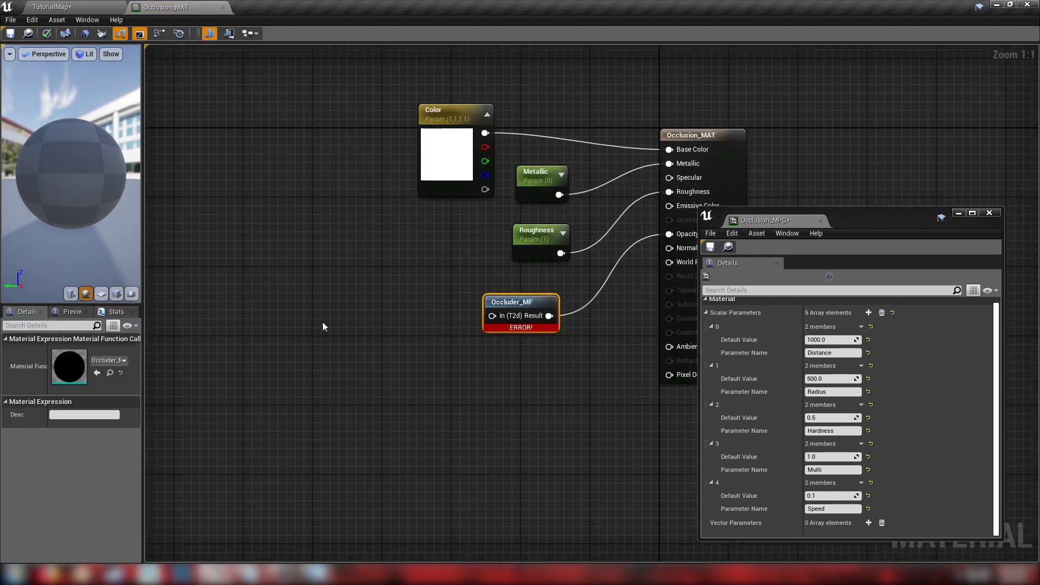
# Step: Add a Texture Sample, convert it to a Texture Object, and assign M_CloudyNoise
pyautogui.click(311, 289)
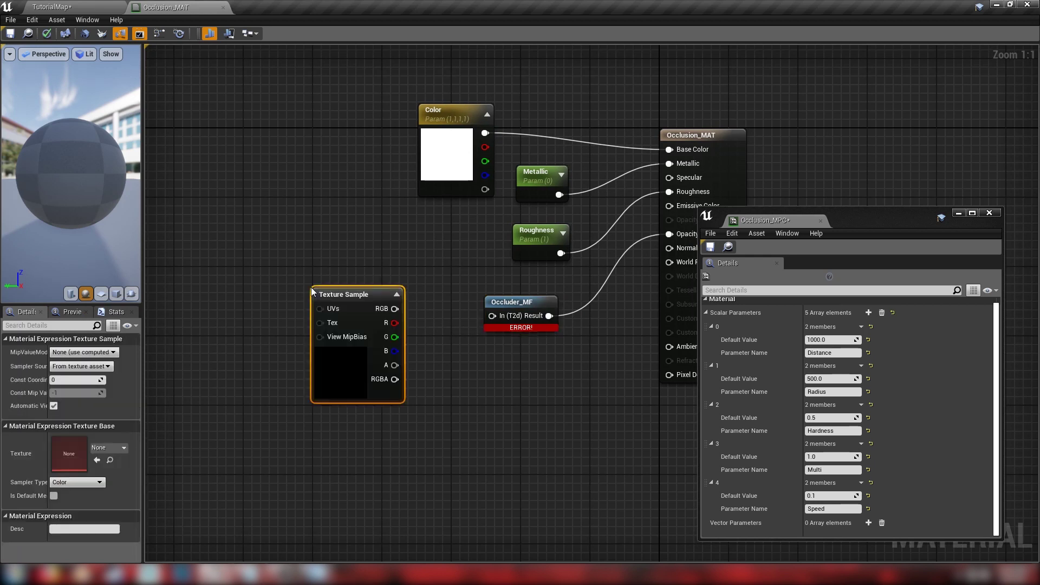
pyautogui.rightClick(353, 297)
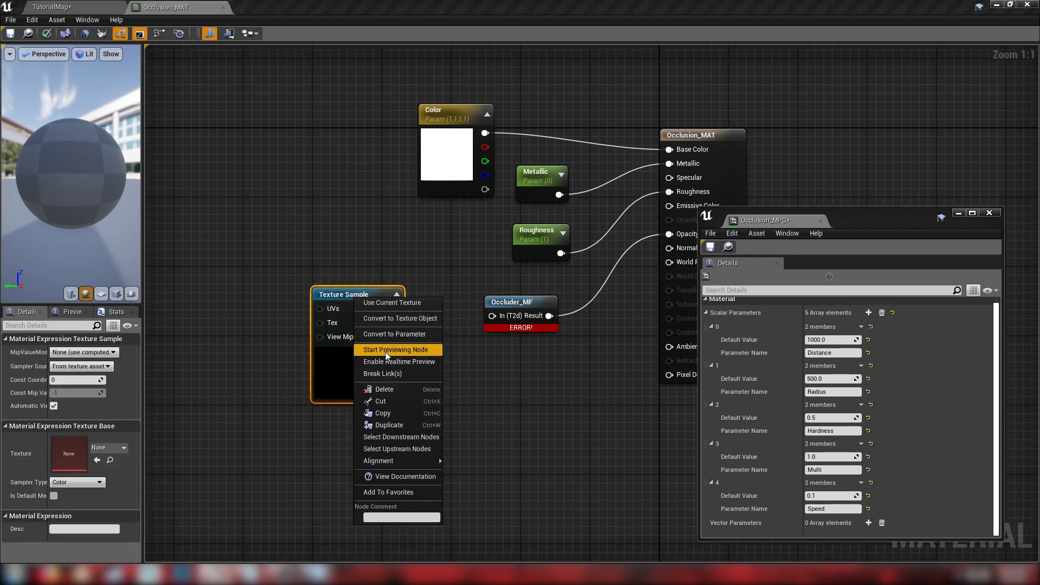
pyautogui.click(394, 320)
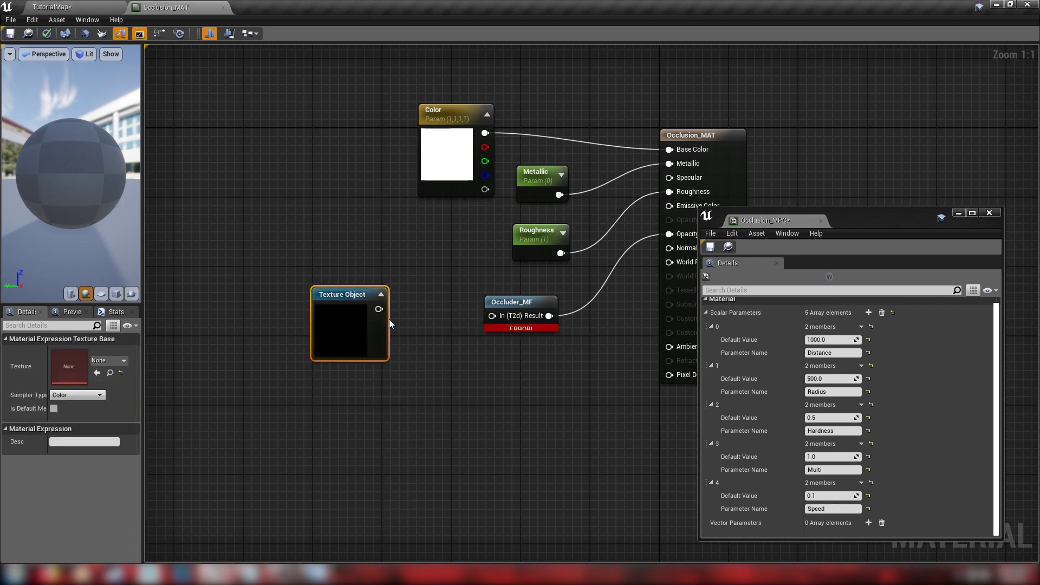
pyautogui.click(101, 362)
pyautogui.write('clou')
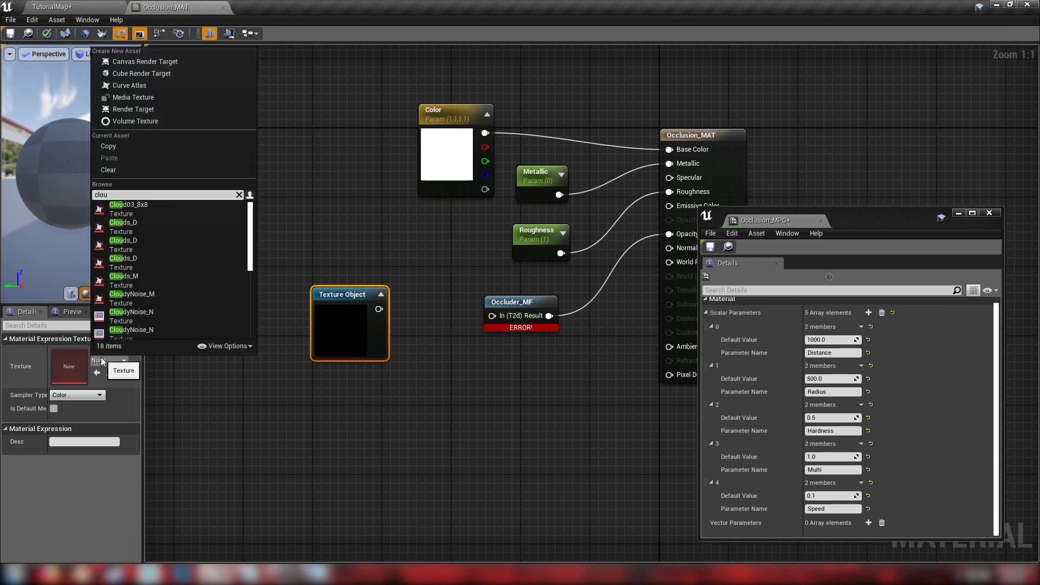
pyautogui.write('dy')
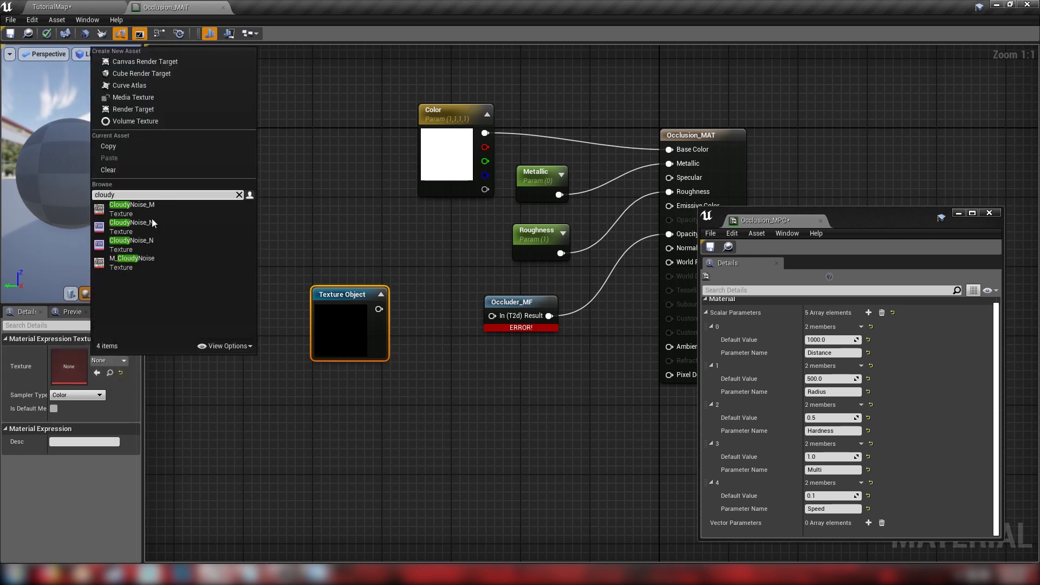
pyautogui.click(137, 258)
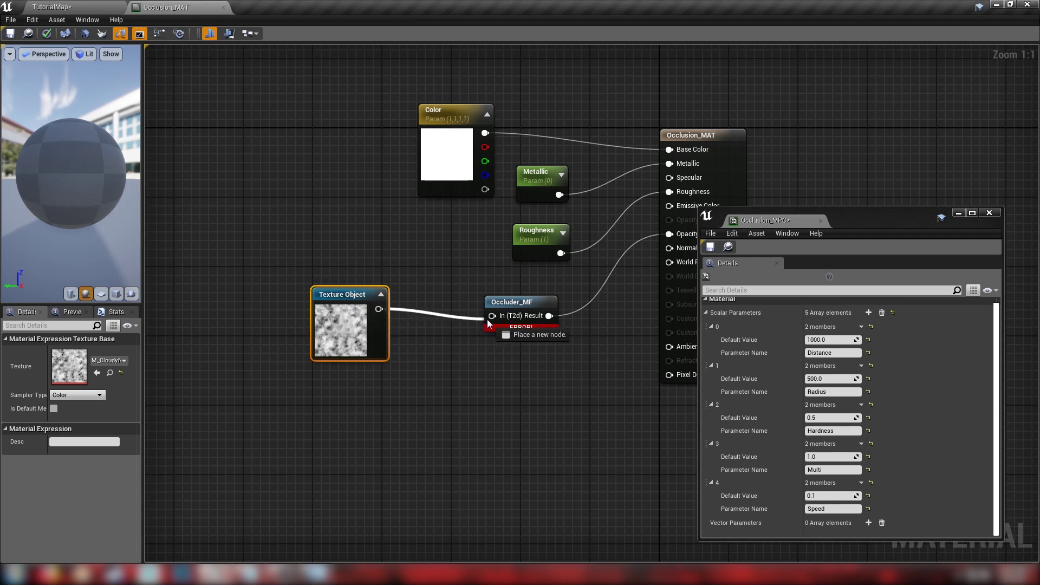
# Step: Wire the Texture Object into Occluder_MF's In (T2d), tidy the nodes, enlarge the preview, and apply
pyautogui.moveTo(381, 345); pyautogui.dragTo(415, 351)
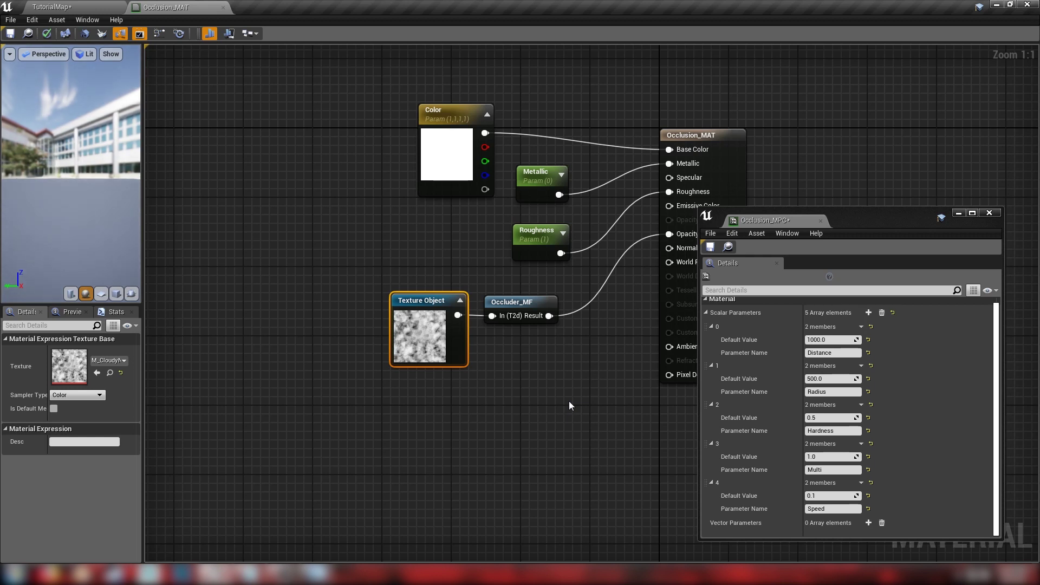
pyautogui.moveTo(473, 399); pyautogui.dragTo(386, 405, button='right')
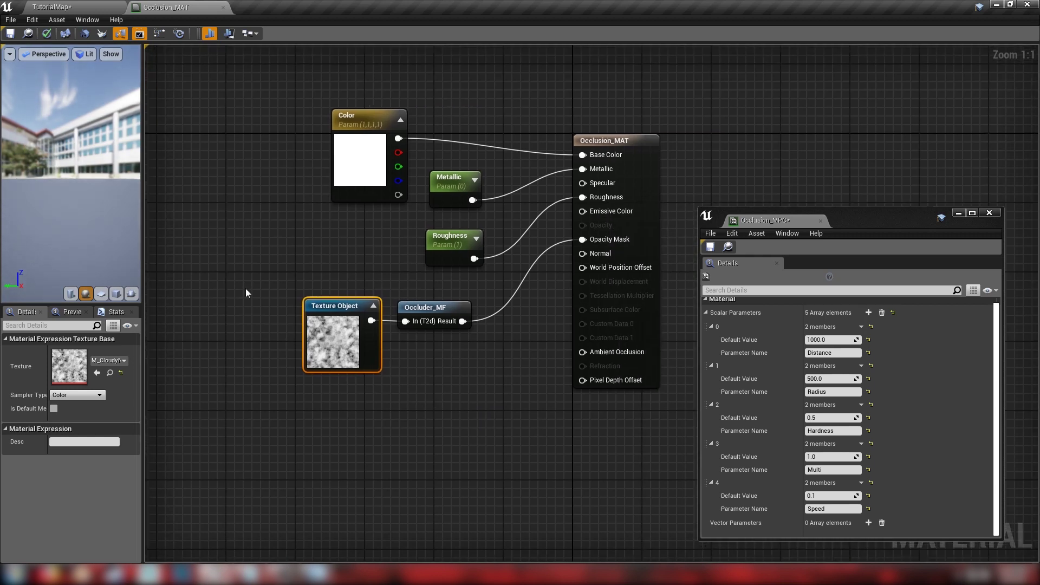
pyautogui.moveTo(421, 333); pyautogui.dragTo(462, 291)
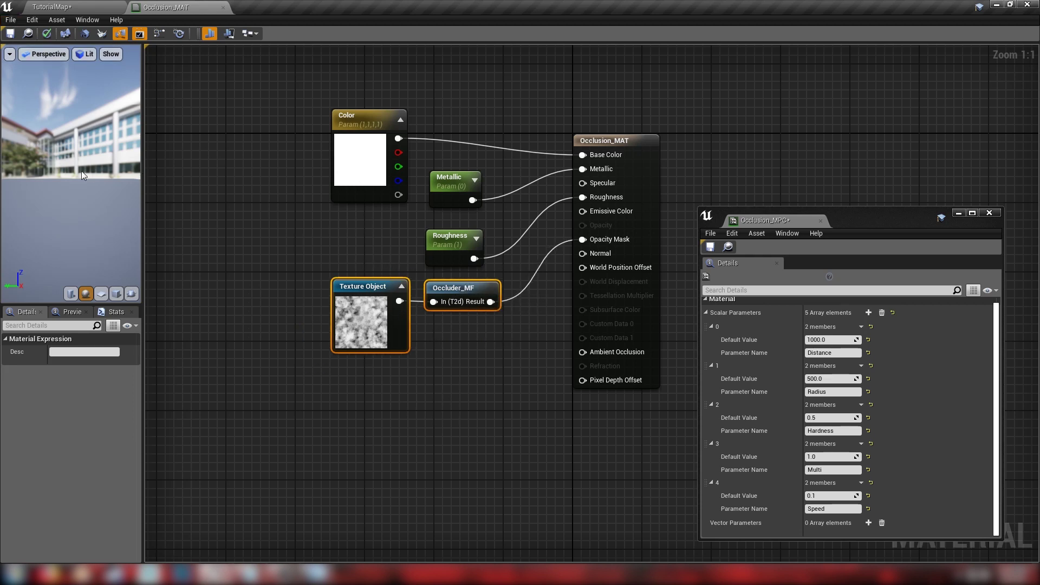
pyautogui.moveTo(143, 163); pyautogui.dragTo(299, 173)
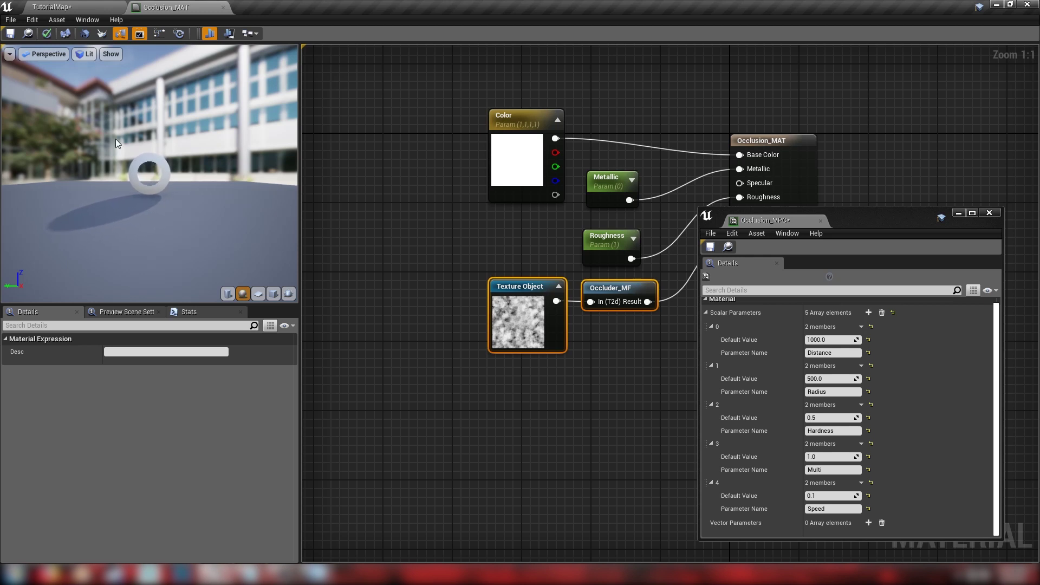
pyautogui.click(13, 35)
# Step: Close Occlusion_MAT, fly closer to the cubes, and raise Occlusion_MPC's Distance to about 1185
pyautogui.click(224, 6)
pyautogui.press('s')
pyautogui.moveTo(446, 245); pyautogui.dragTo(557, 282, button='right')
pyautogui.press('w')
pyautogui.press('s')
pyautogui.press('w')
pyautogui.moveTo(838, 339); pyautogui.dragTo(807, 378)
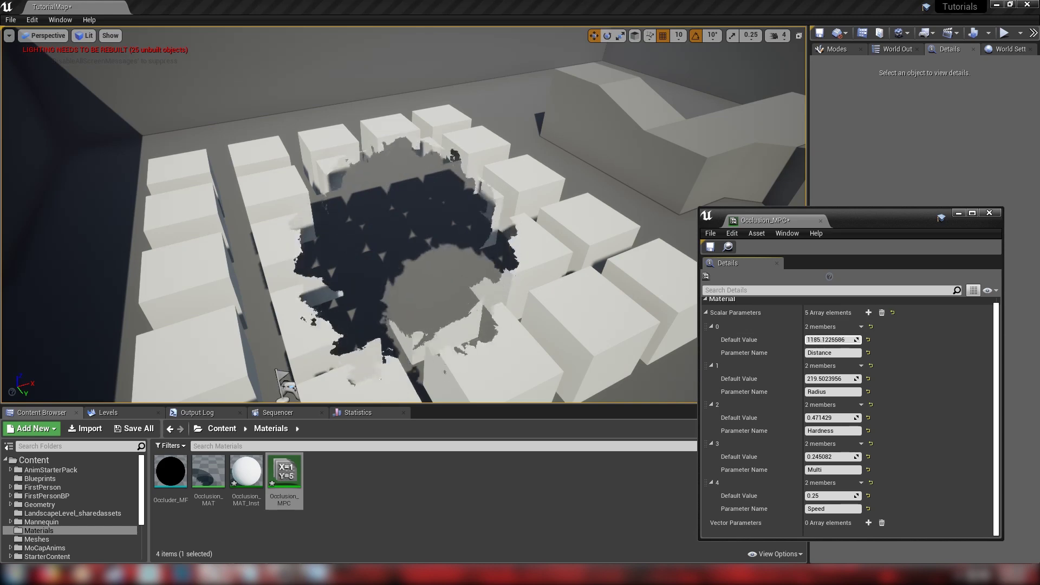
# Step: Play-test the level, running the character beneath the cut-out cubes
pyautogui.moveTo(563, 260)
pyautogui.mouseDown(button='right')
pyautogui.moveTo(579, 287)
pyautogui.moveTo(542, 298)
pyautogui.moveTo(564, 260)
pyautogui.moveTo(591, 298)
pyautogui.moveTo(536, 265)
pyautogui.moveTo(585, 276)
pyautogui.moveTo(561, 271)
pyautogui.mouseUp(button='right')
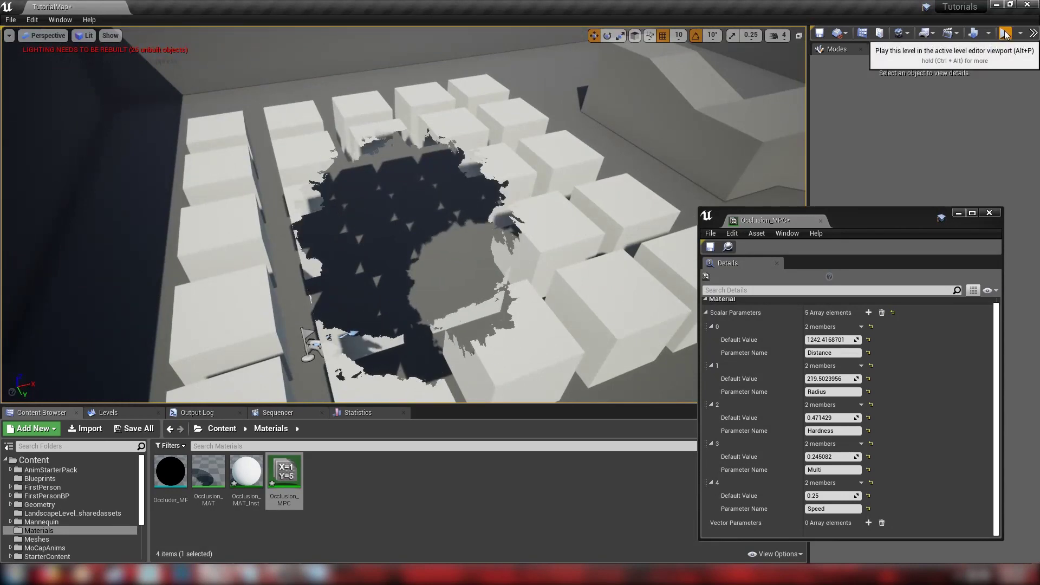
pyautogui.click(1005, 34)
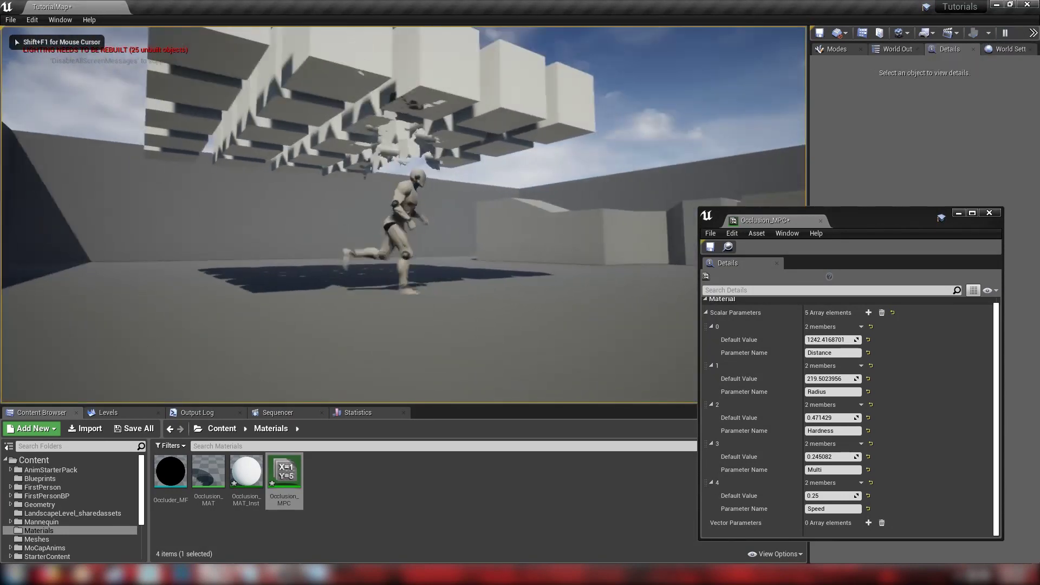
pyautogui.press('w')
pyautogui.press('a')
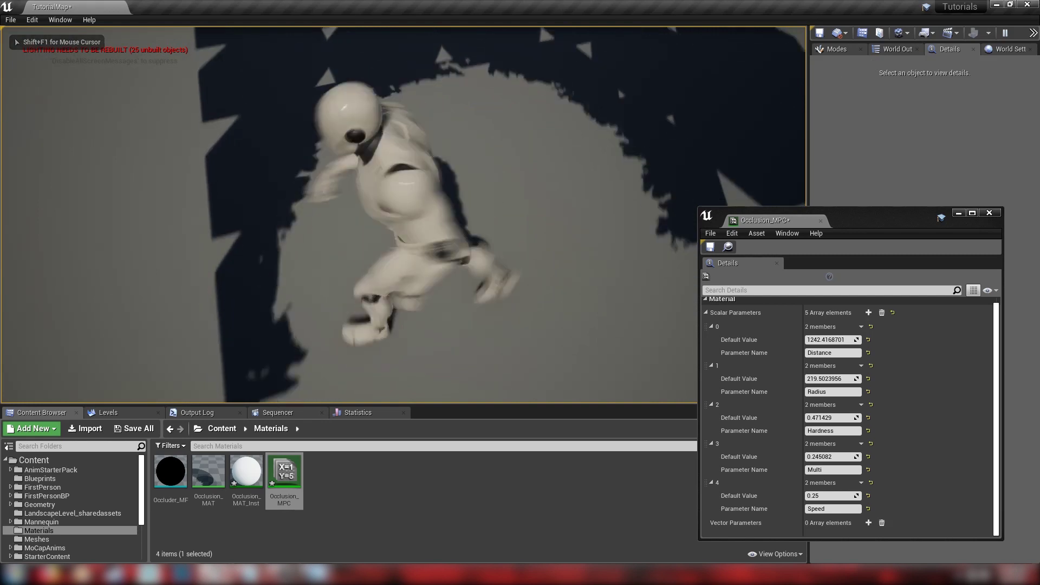
pyautogui.press('Escape')
pyautogui.moveTo(58, 183); pyautogui.dragTo(62, 163, button='right')
# Step: Select Shape_Cube through Shape_Cube25 and set their Collision Presets to NoCollision
pyautogui.moveTo(876, 214); pyautogui.dragTo(654, 325)
pyautogui.click(899, 50)
pyautogui.click(869, 305)
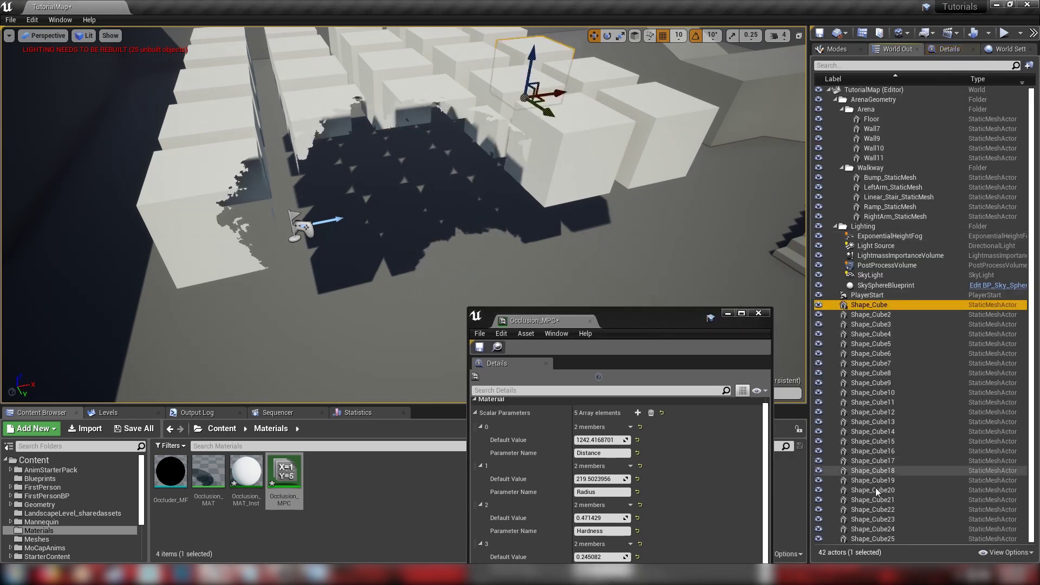
pyautogui.keyDown('shift'); pyautogui.click(868, 540); pyautogui.keyUp('shift')
pyautogui.click(950, 52)
pyautogui.scroll(-6, 925, 402)
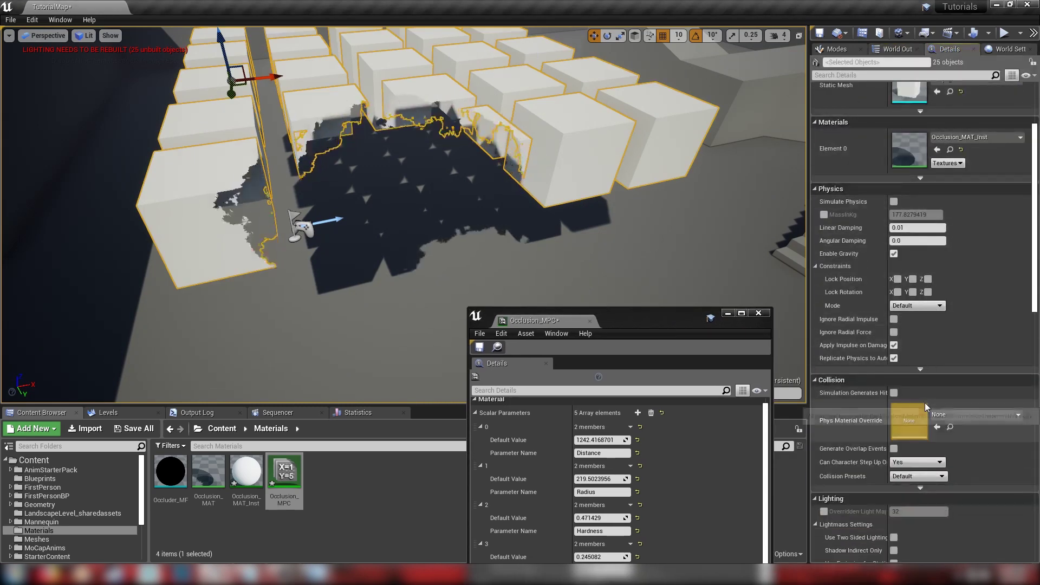
pyautogui.click(908, 391)
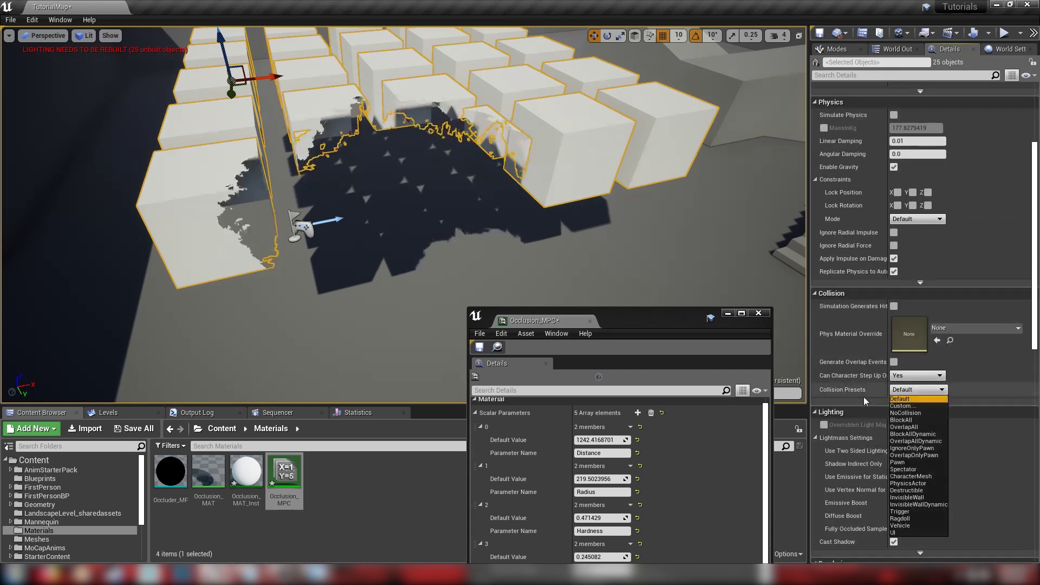
pyautogui.click(903, 413)
# Step: Test the cut-out in play, then lower Occlusion_MPC's Radius to about 111
pyautogui.click(1004, 34)
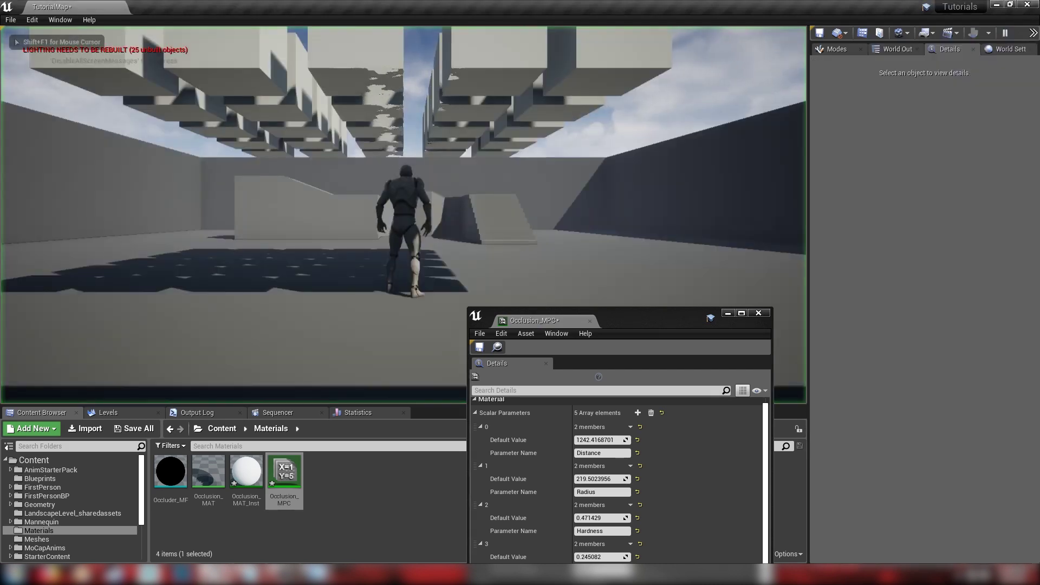
pyautogui.press('w')
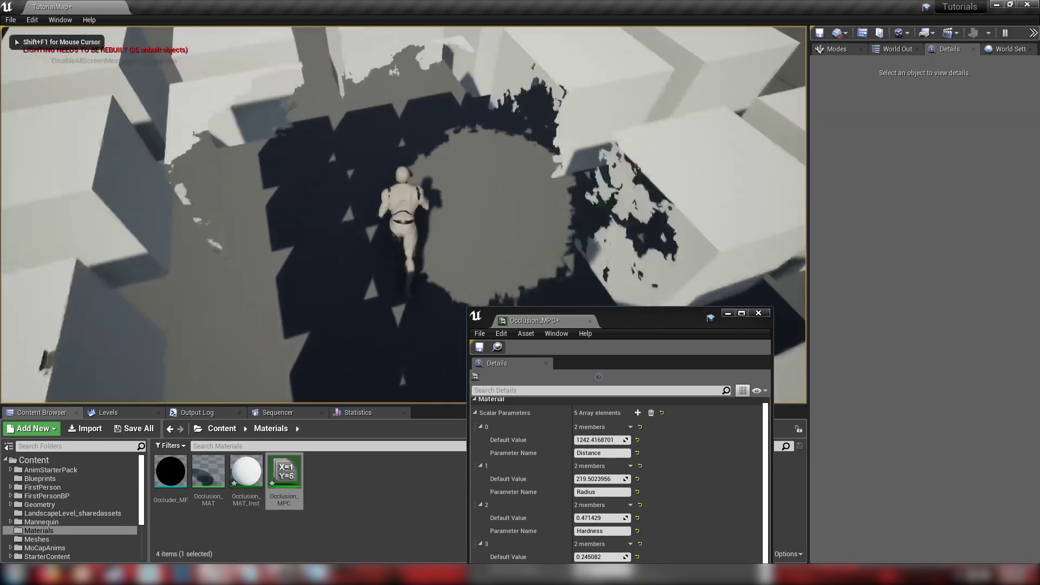
pyautogui.press('w')
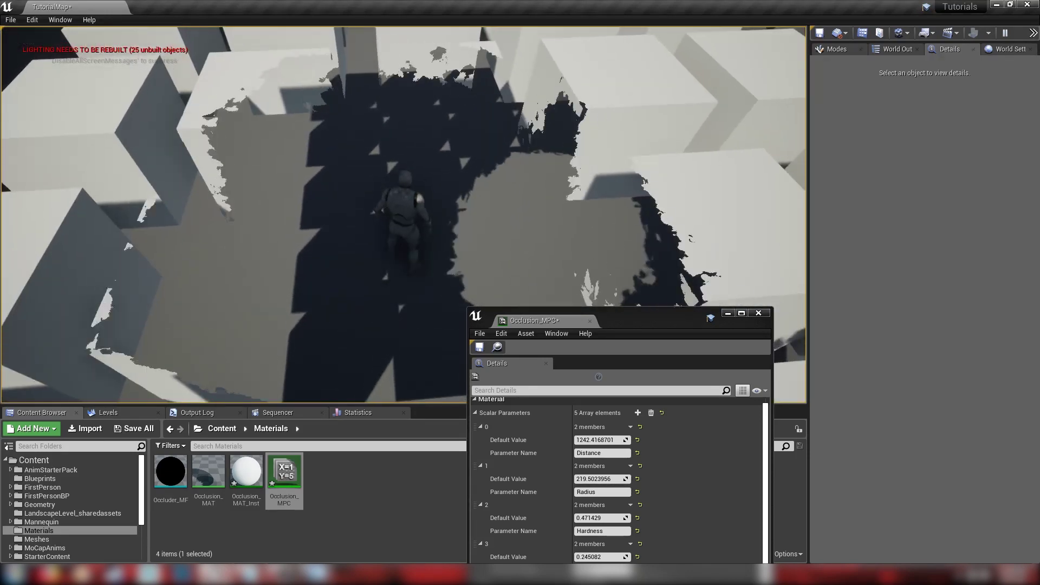
pyautogui.press('Escape')
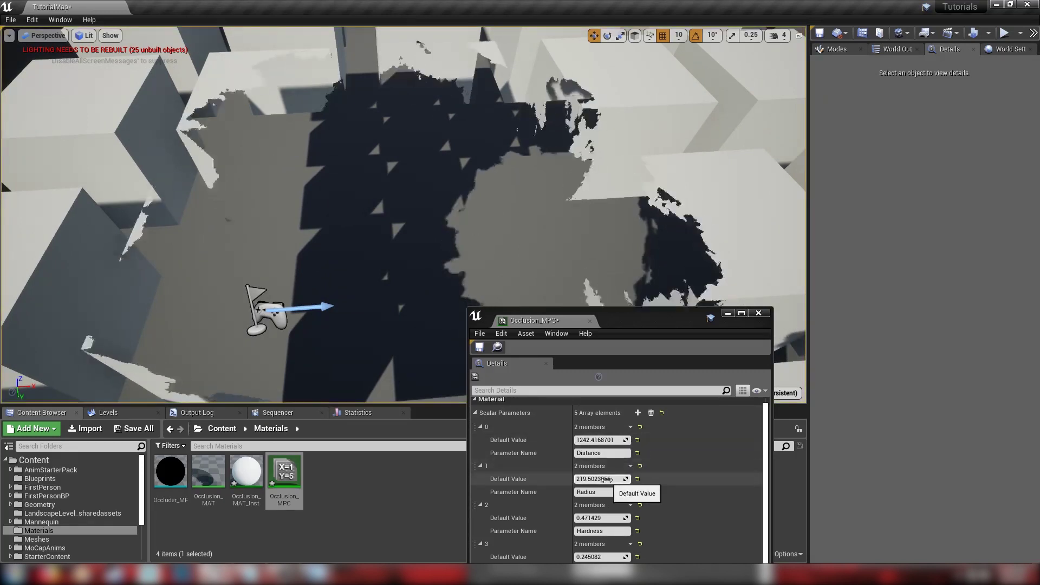
pyautogui.moveTo(607, 480); pyautogui.dragTo(563, 479)
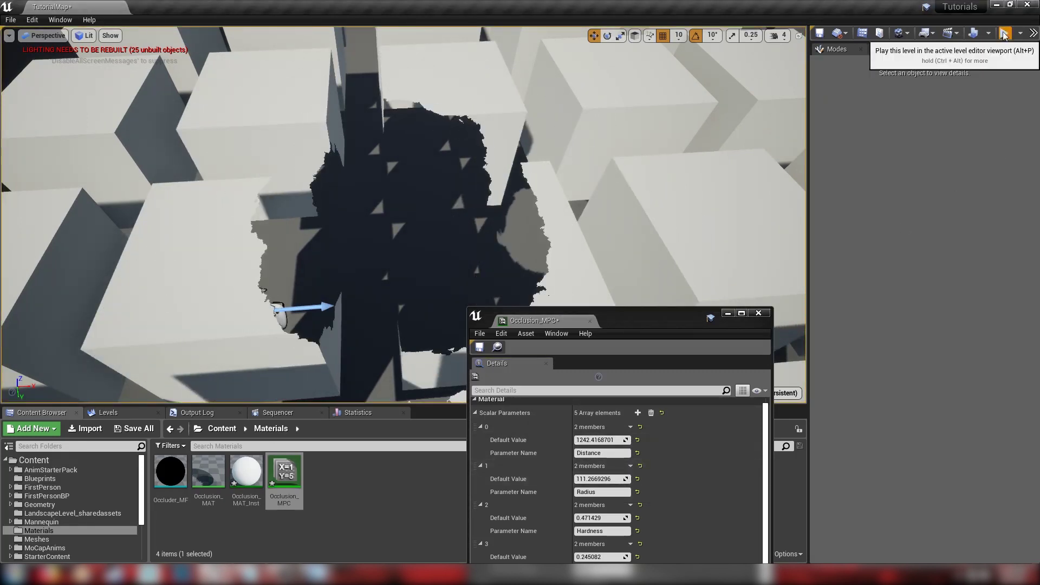
# Step: Play-test the smaller radius, running the character among the blocks, then stop
pyautogui.click(1004, 33)
pyautogui.press('w')
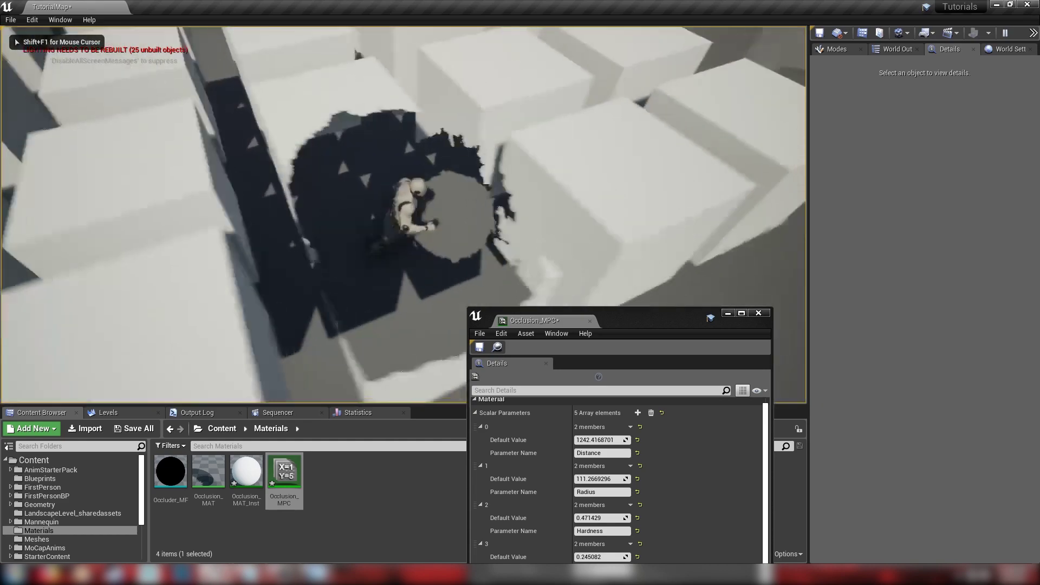
pyautogui.press('w')
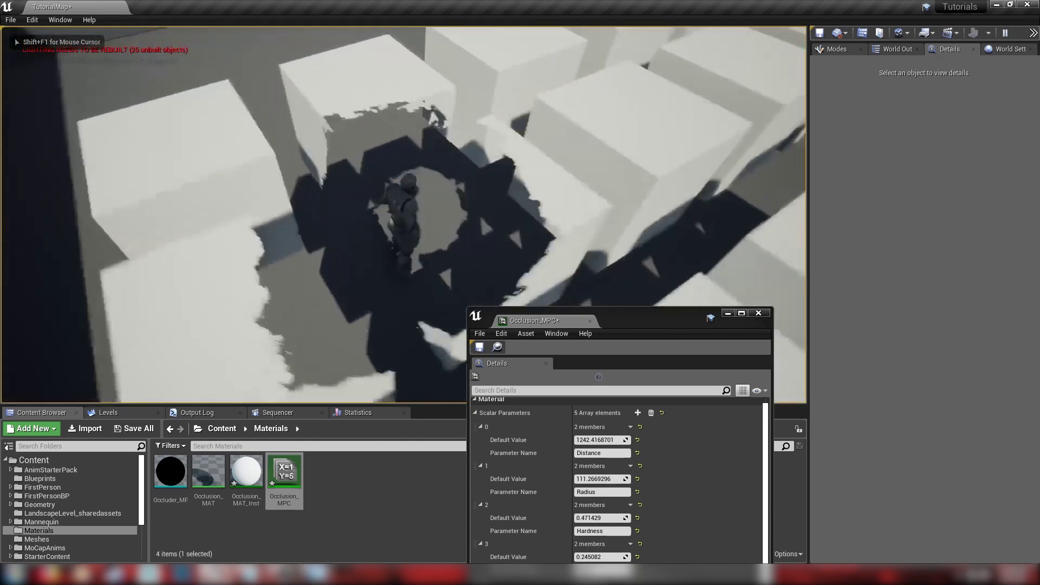
pyautogui.press('w')
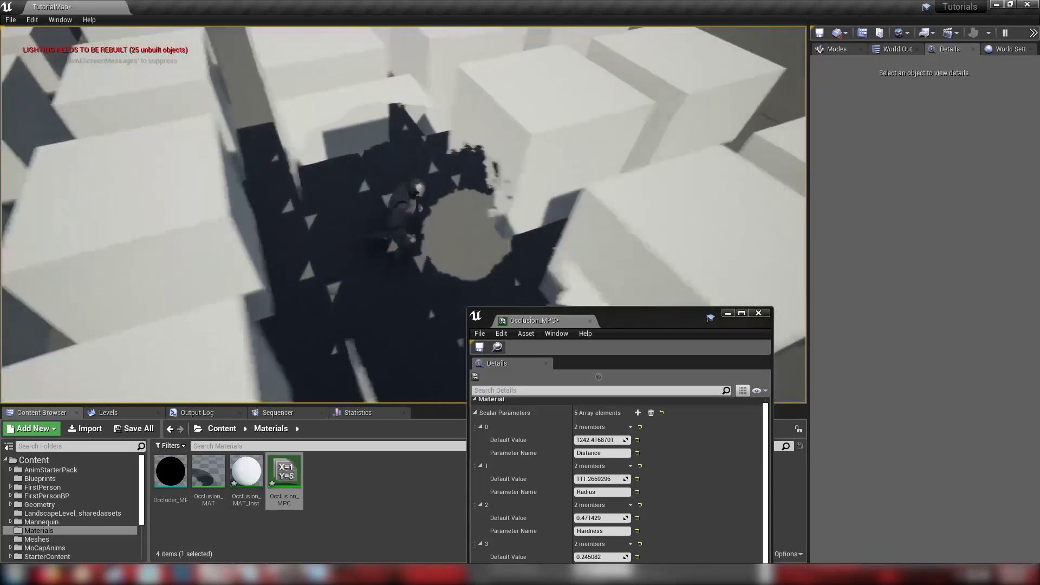
pyautogui.press('d')
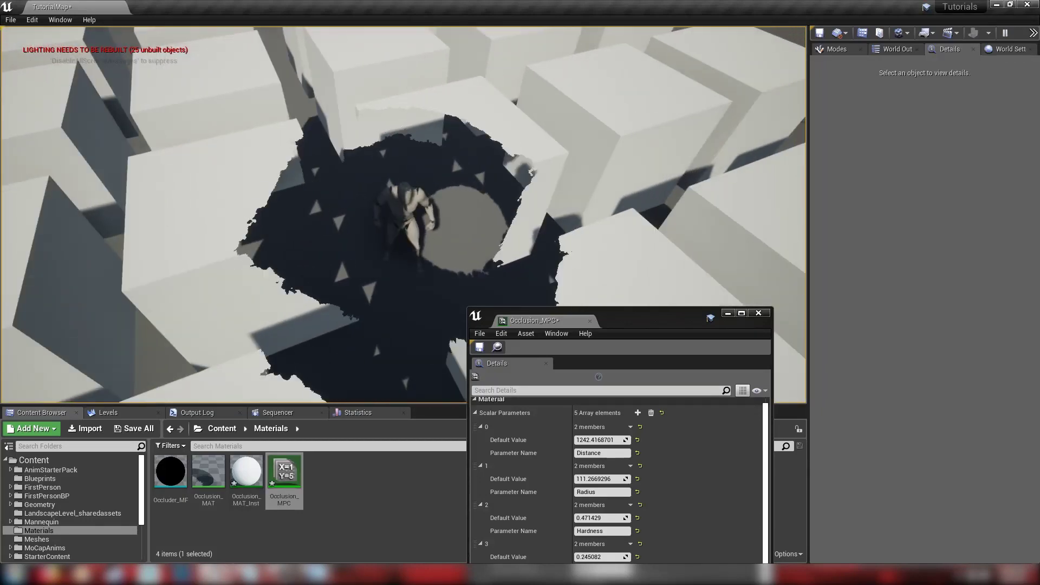
pyautogui.press('s')
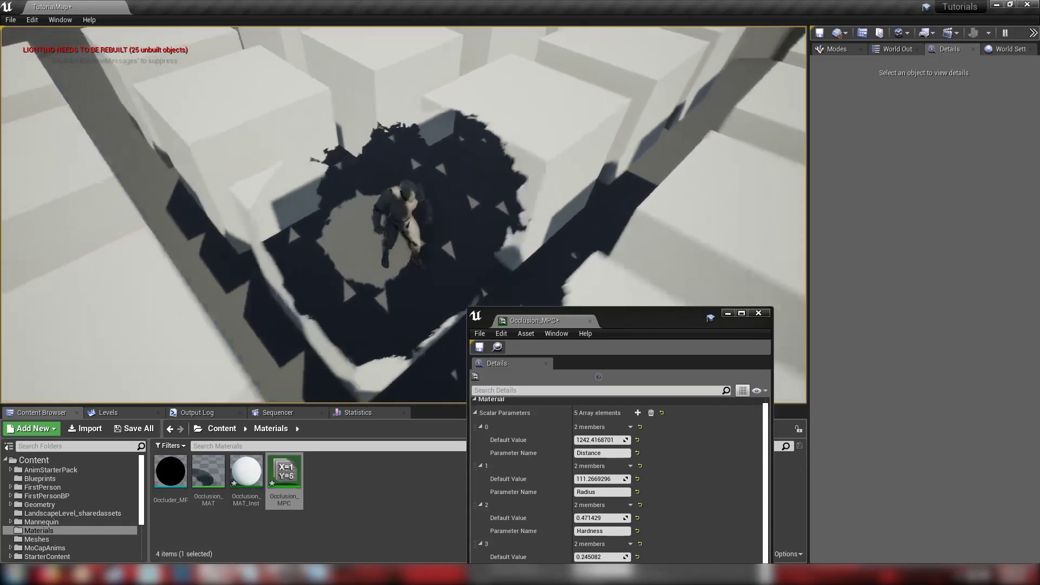
pyautogui.press('w')
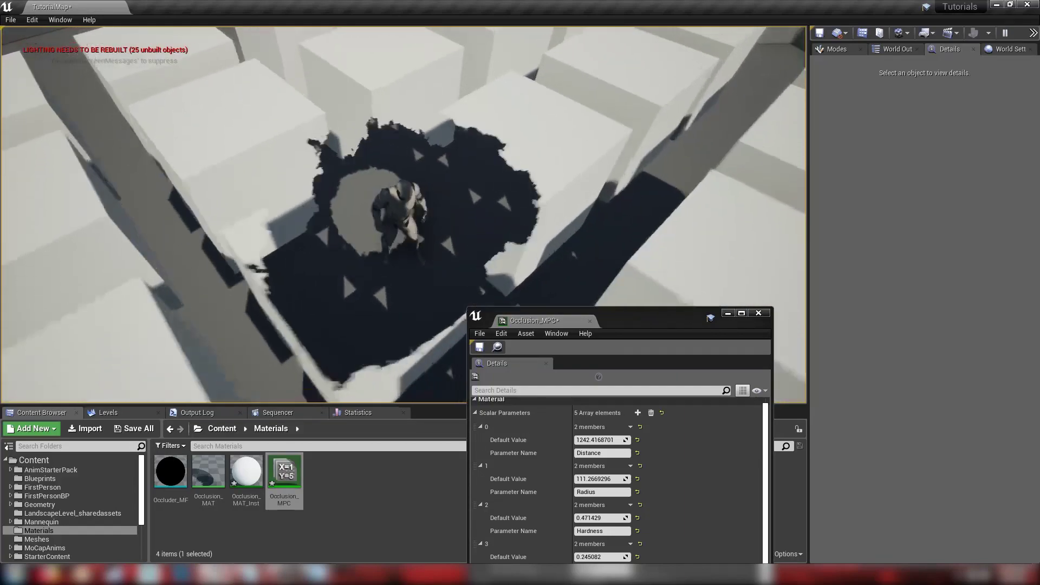
pyautogui.press('w')
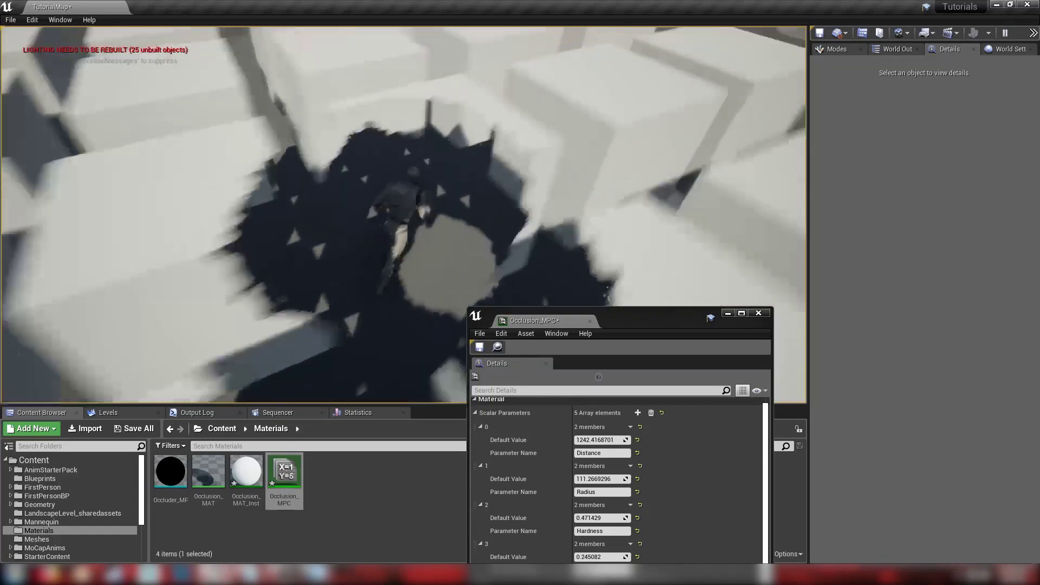
pyautogui.press('w')
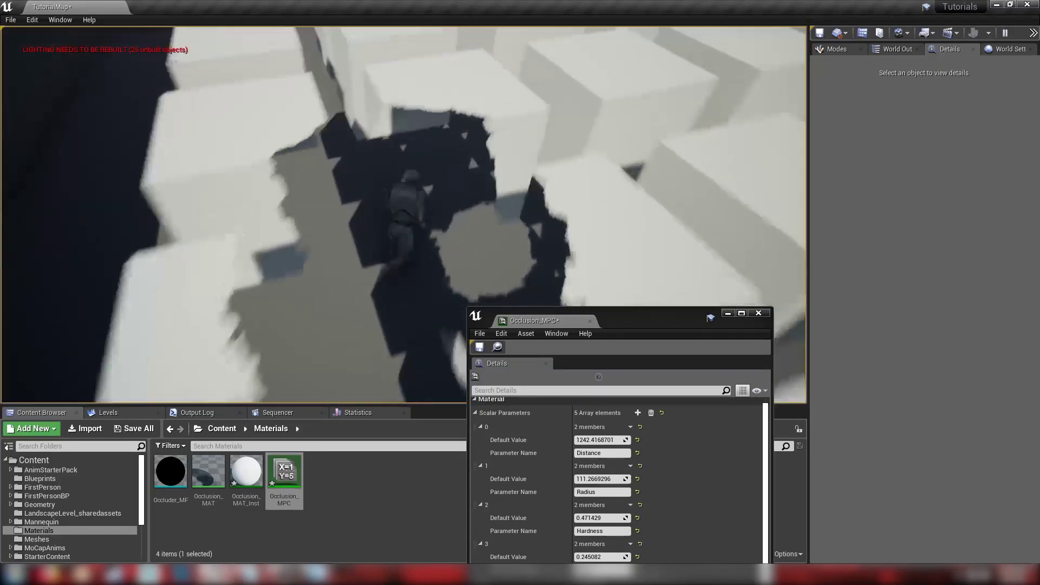
pyautogui.press('w')
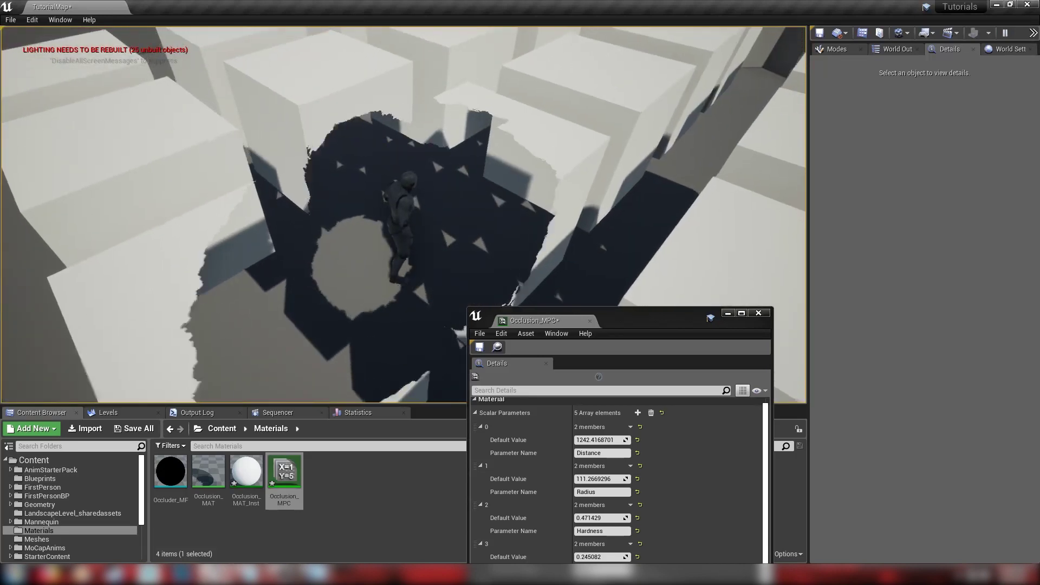
pyautogui.press('w')
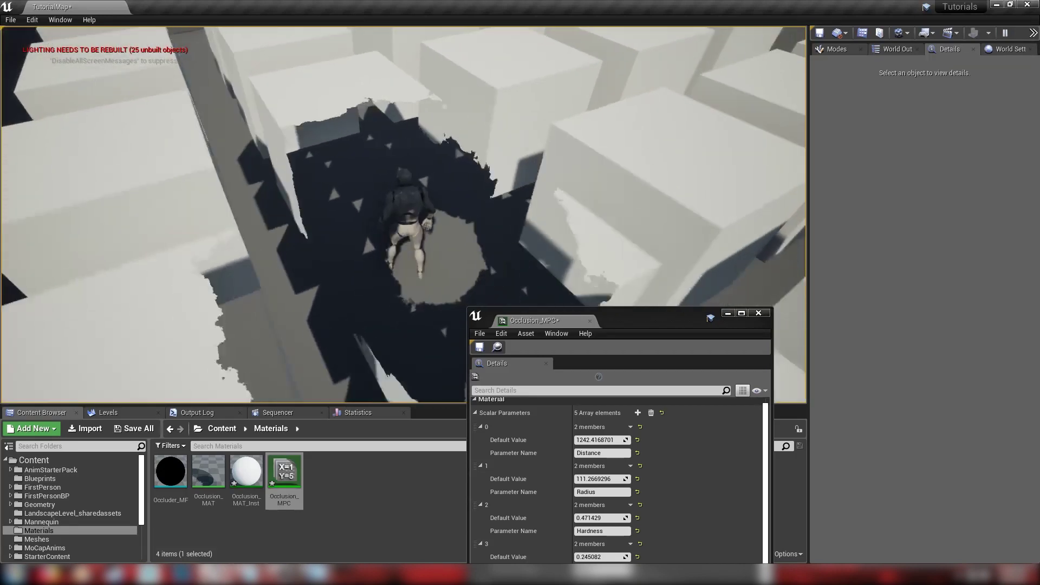
pyautogui.press('w')
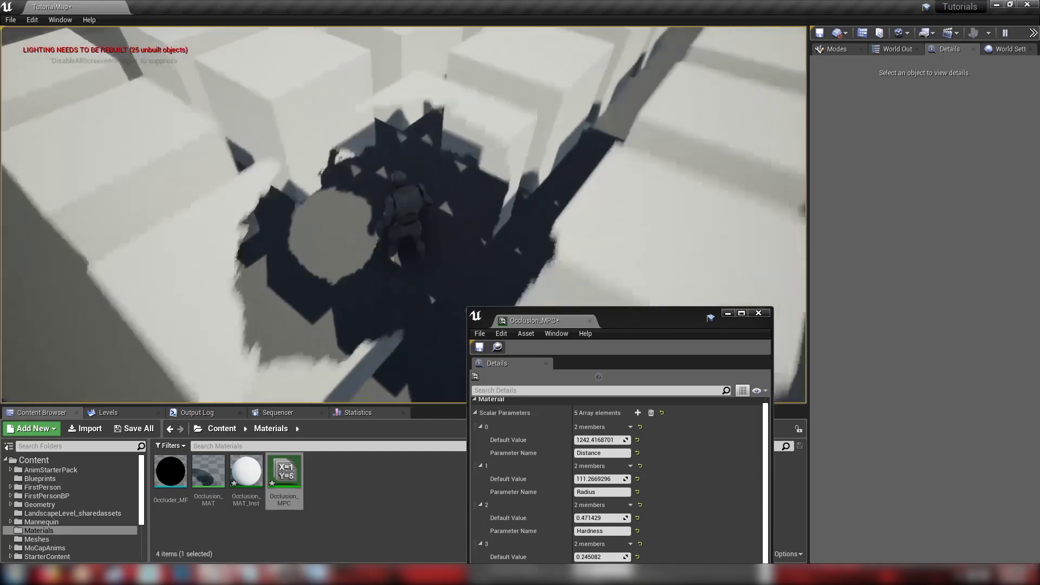
pyautogui.press('Escape')
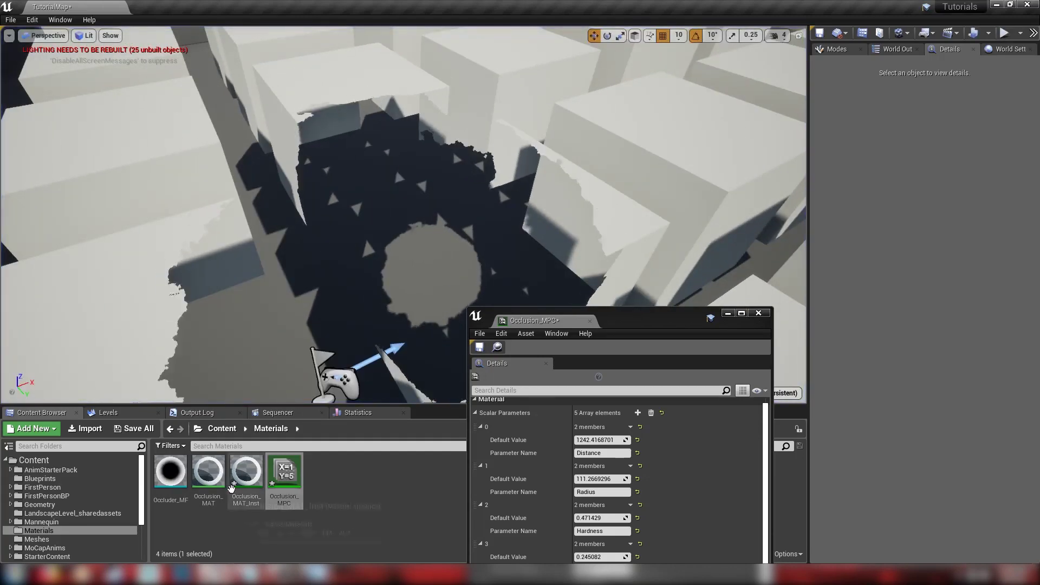
# Step: Enable Two Sided on Occlusion_MAT and close the material editor
pyautogui.doubleClick(208, 473)
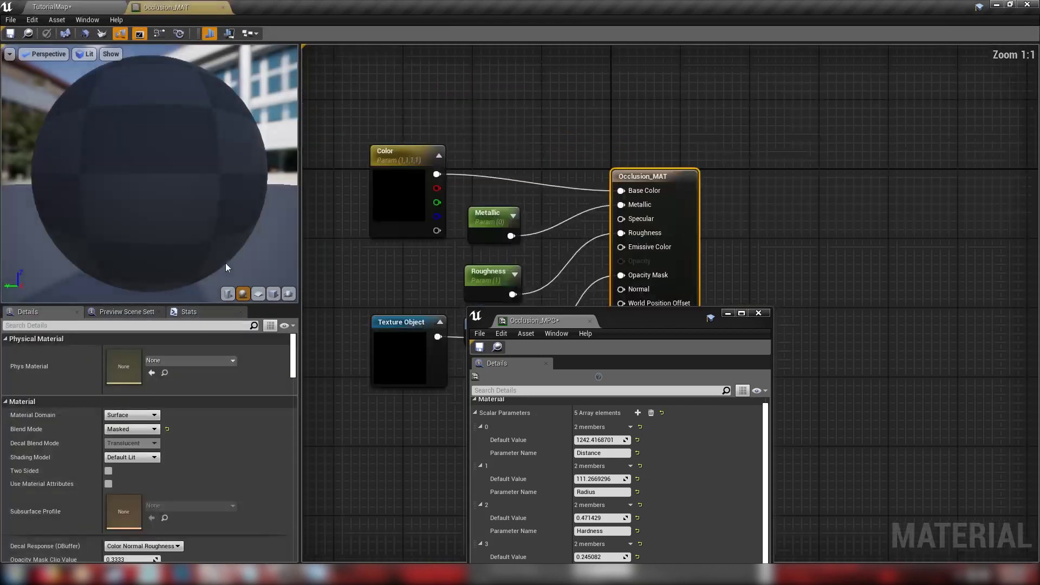
pyautogui.click(108, 471)
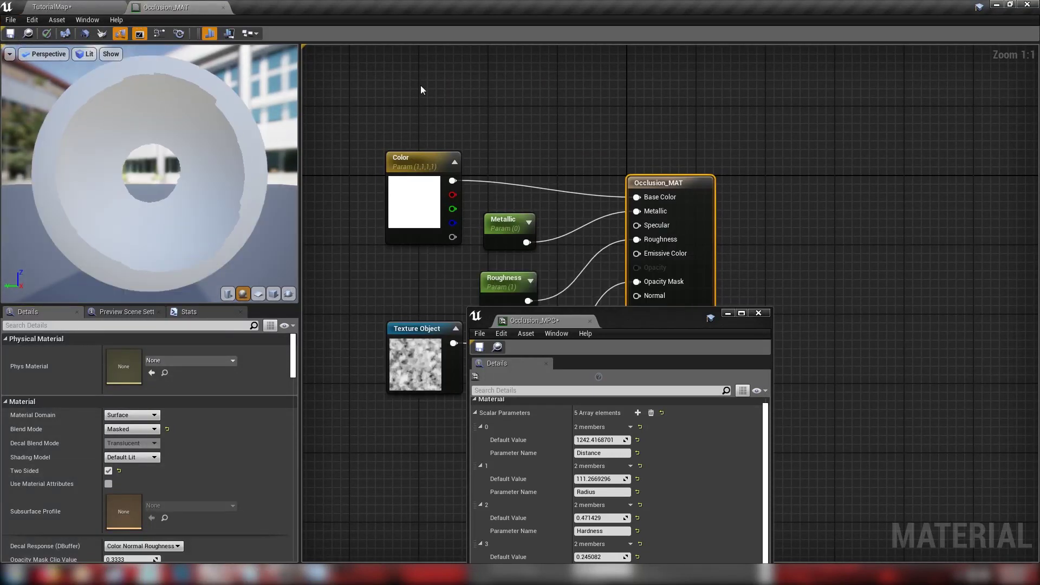
pyautogui.click(222, 8)
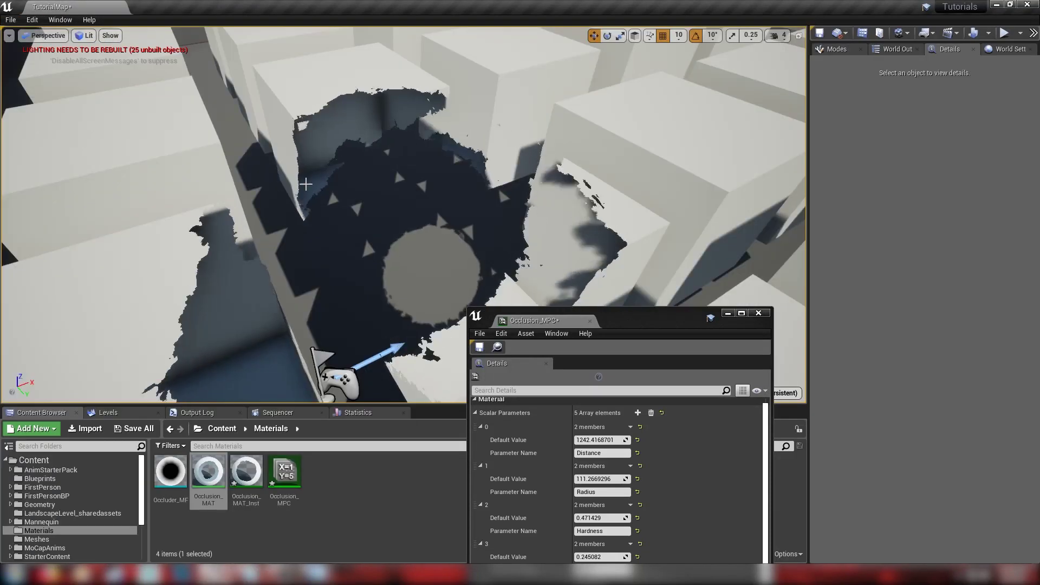
# Step: Play the level and walk the character forward to watch the cut-out follow
pyautogui.moveTo(346, 163); pyautogui.dragTo(378, 155, button='right')
pyautogui.click(999, 34)
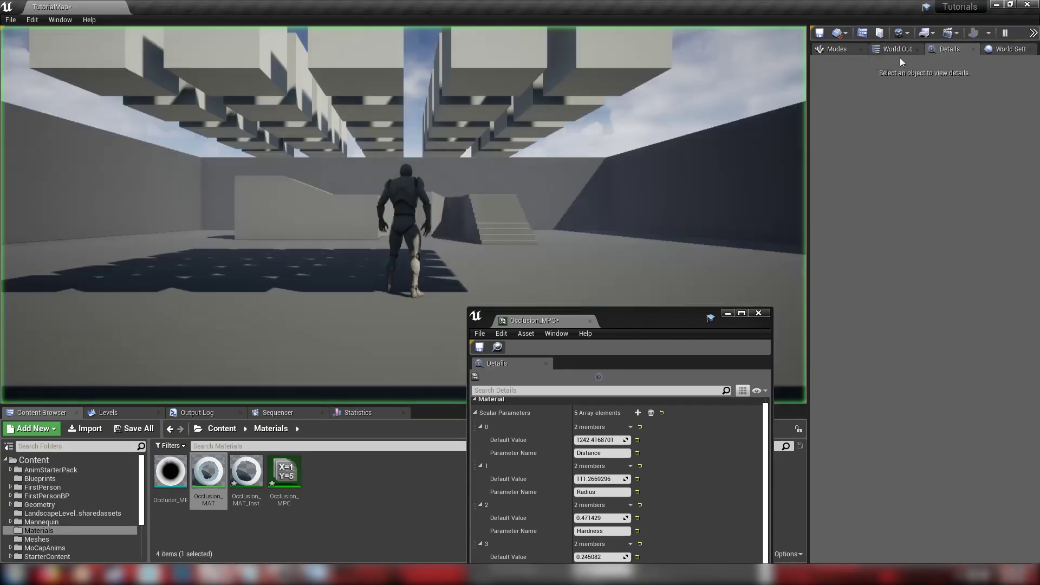
pyautogui.press('w')
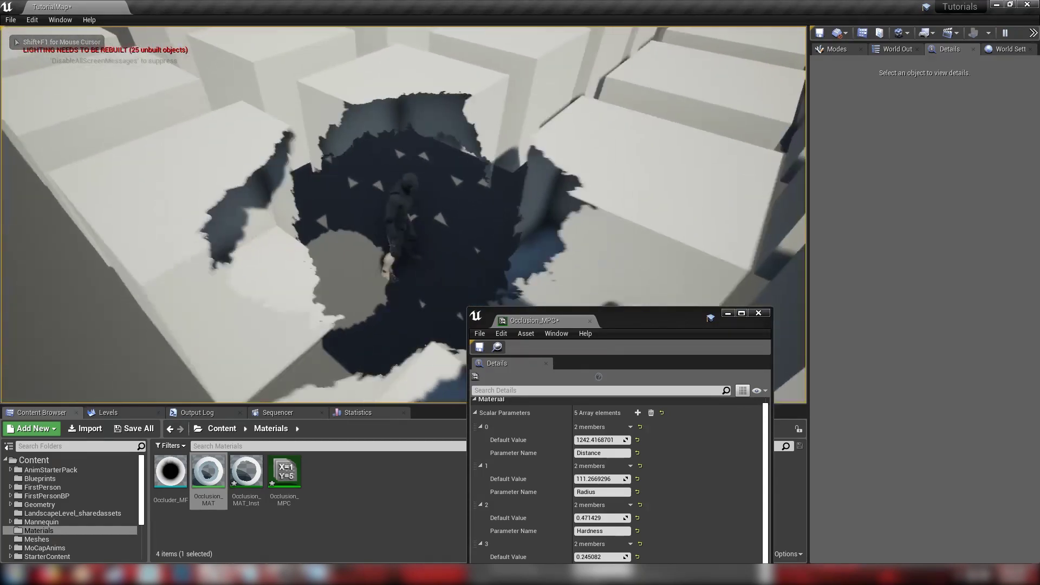
pyautogui.press('w')
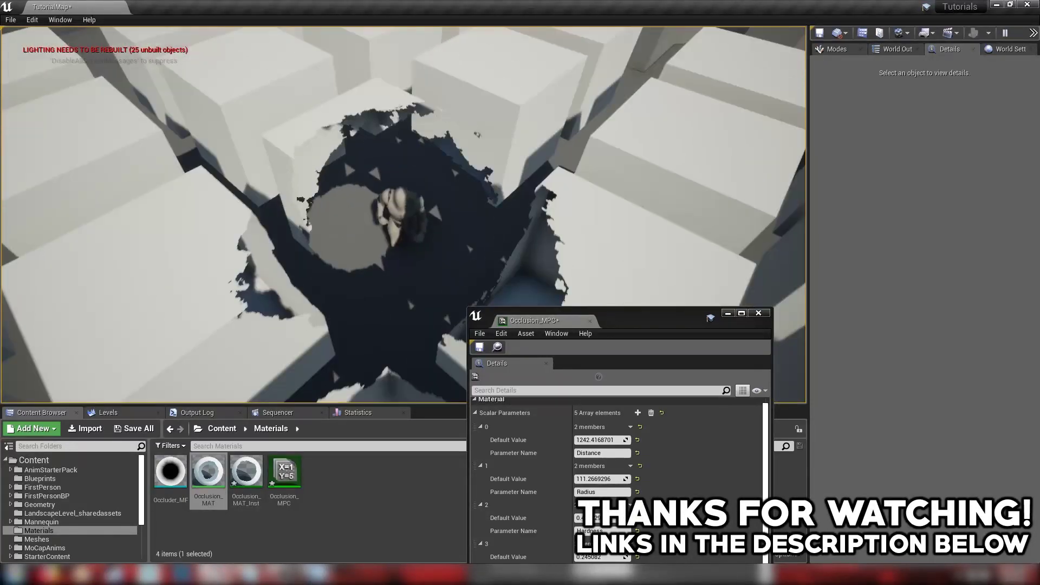
# Step: Stop play, close the Occlusion_MPC window, and start a fresh play session
pyautogui.press('Escape')
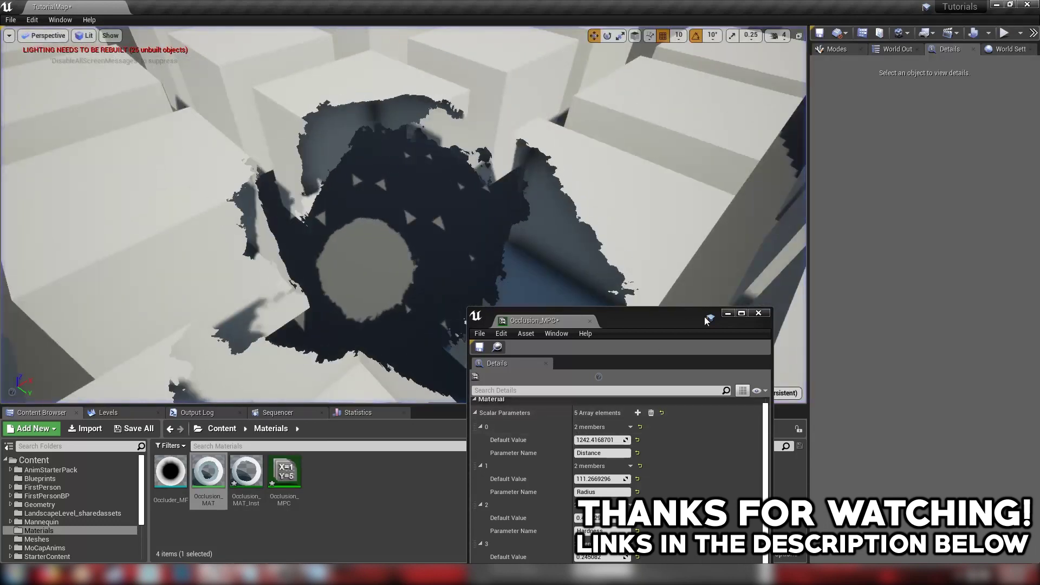
pyautogui.click(758, 313)
pyautogui.click(1004, 34)
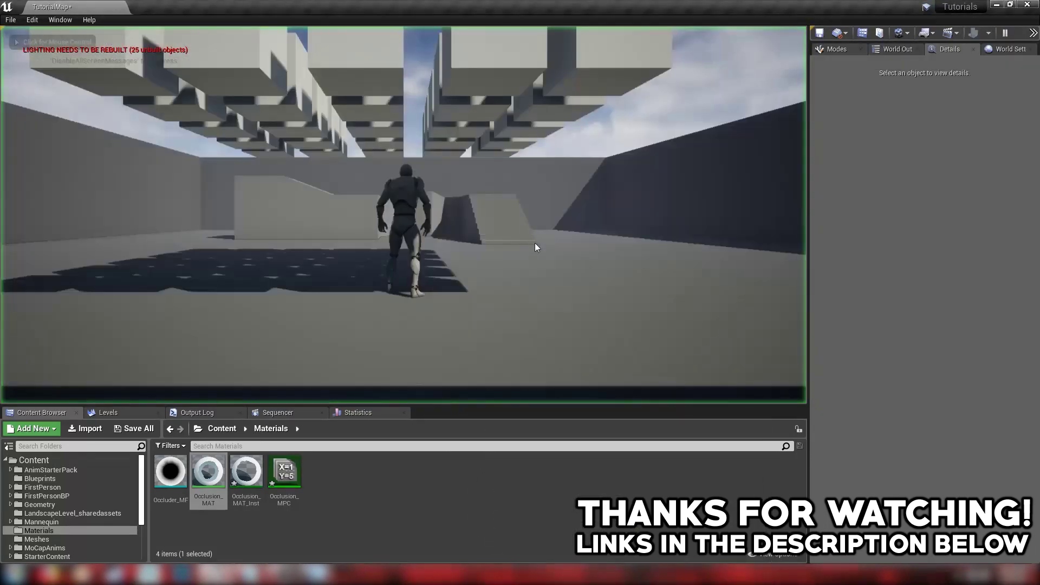